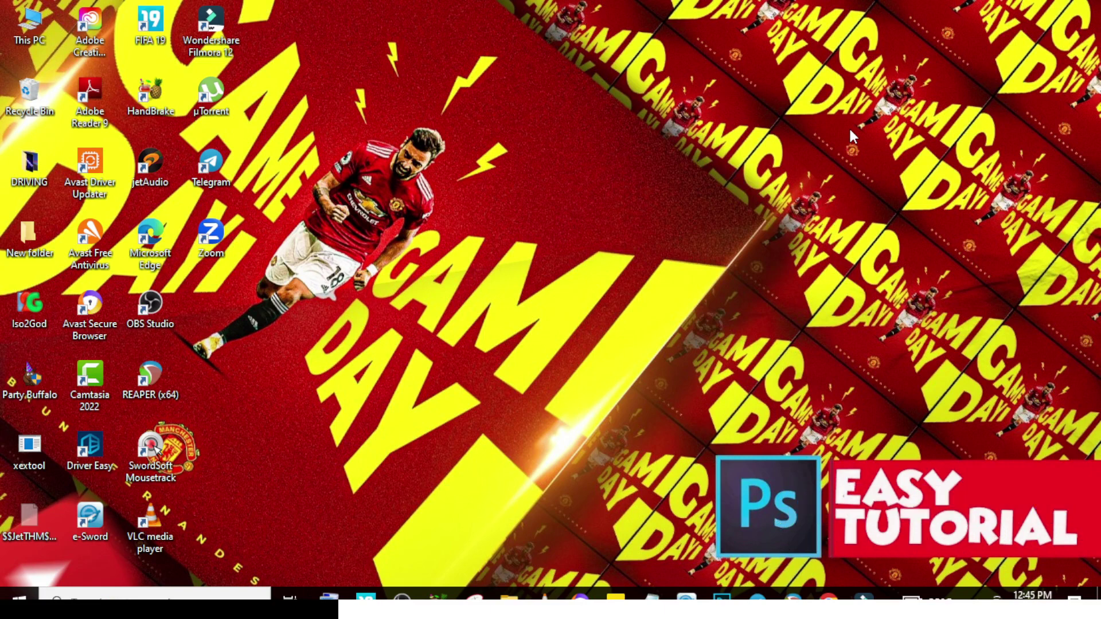
Open Photoshop and create a new document 2000 x 2200 pixels at 300 pixels/inch
{"action": "left_click", "coordinate": [728, 594]}
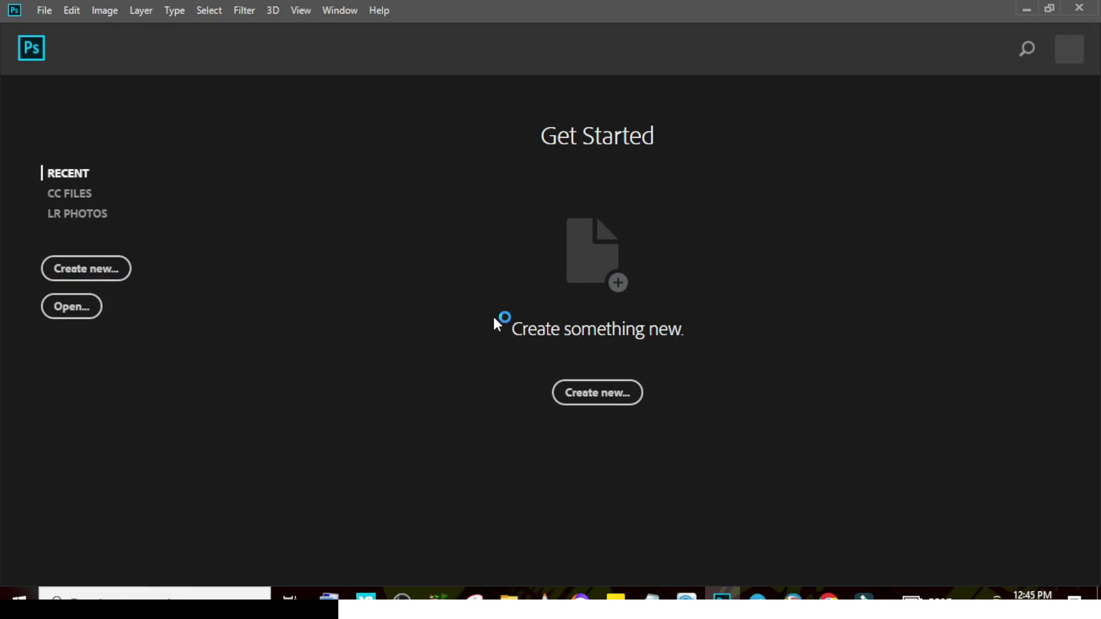
{"action": "key", "text": "ctrl+n"}
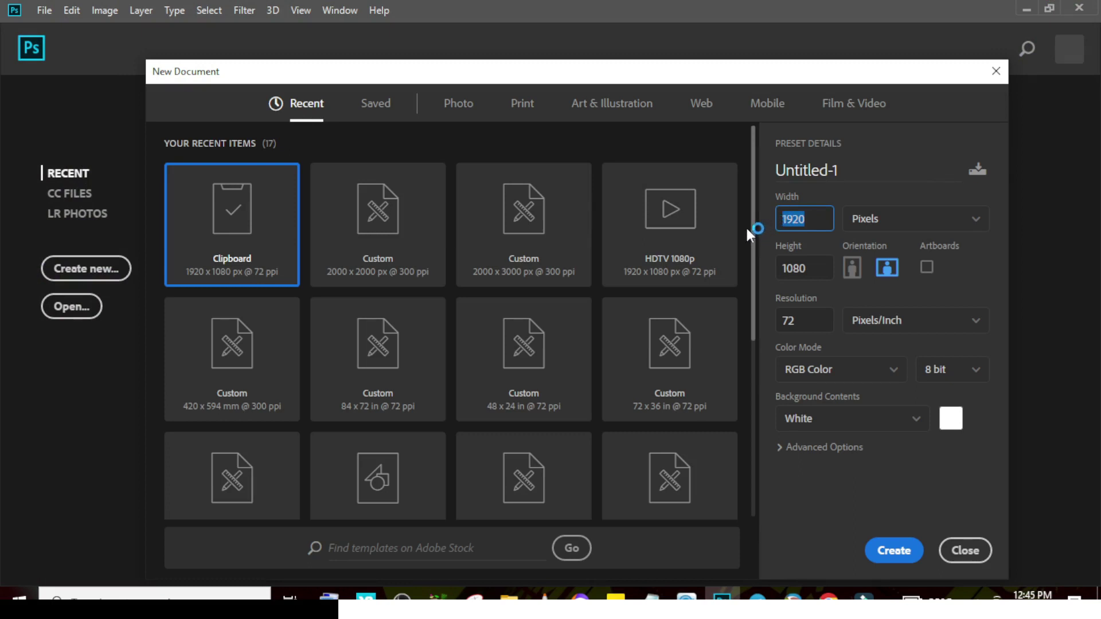
{"action": "type", "text": "2000"}
{"action": "left_click", "coordinate": [783, 272]}
{"action": "type", "text": "2200"}
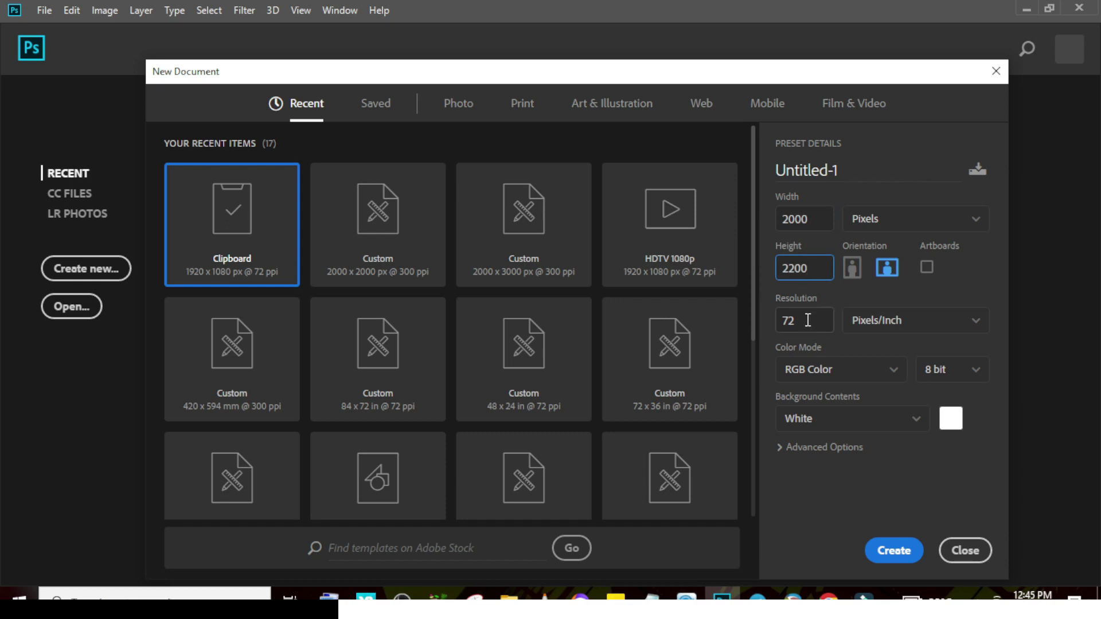
{"action": "left_click", "coordinate": [807, 319]}
{"action": "type", "text": "300"}
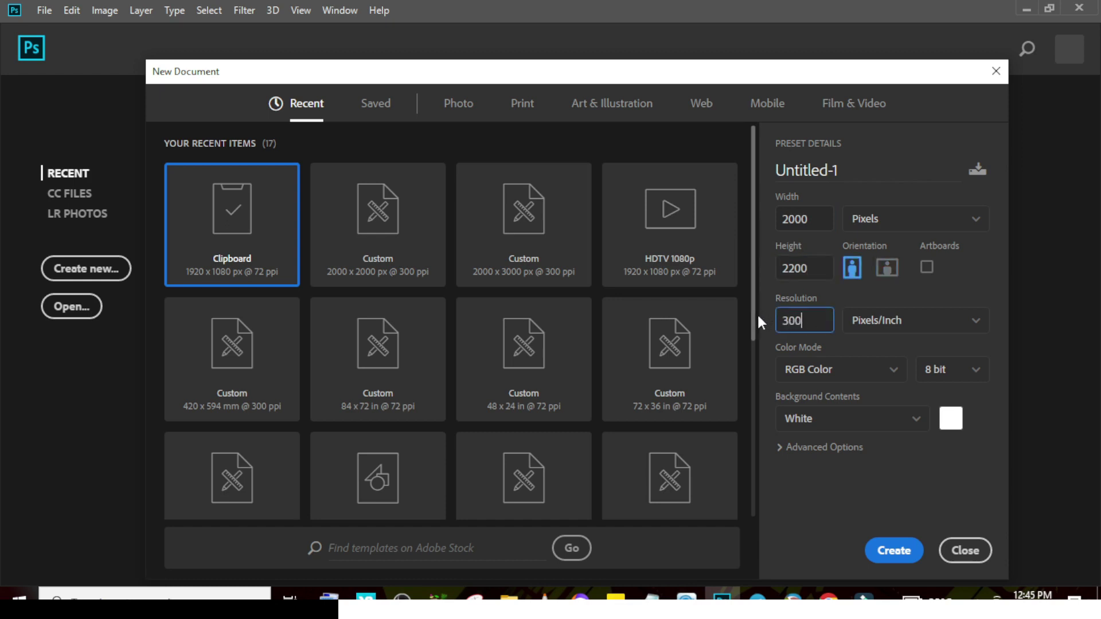
{"action": "left_click", "coordinate": [899, 552]}
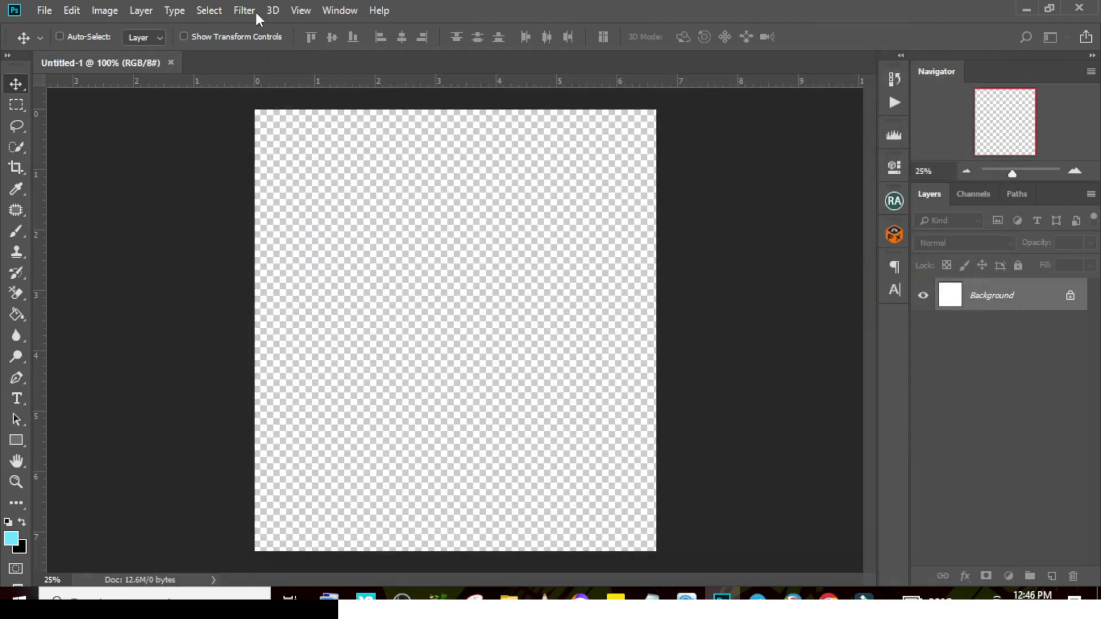
Add a guide layout with 2 columns and 2 rows to the canvas
{"action": "left_click", "coordinate": [301, 11]}
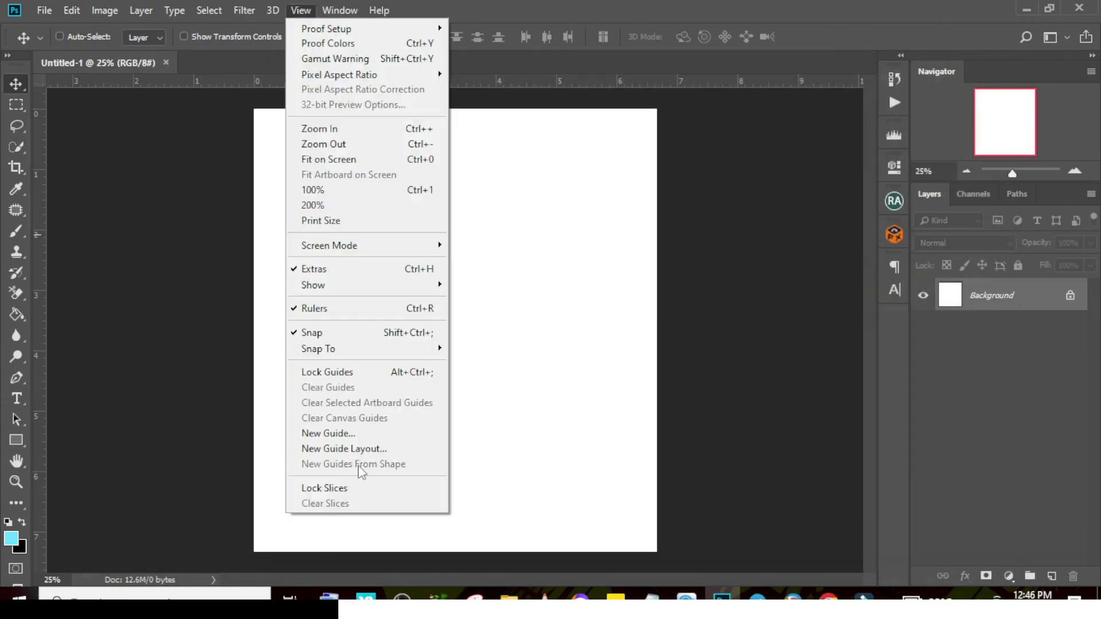
{"action": "left_click", "coordinate": [359, 448]}
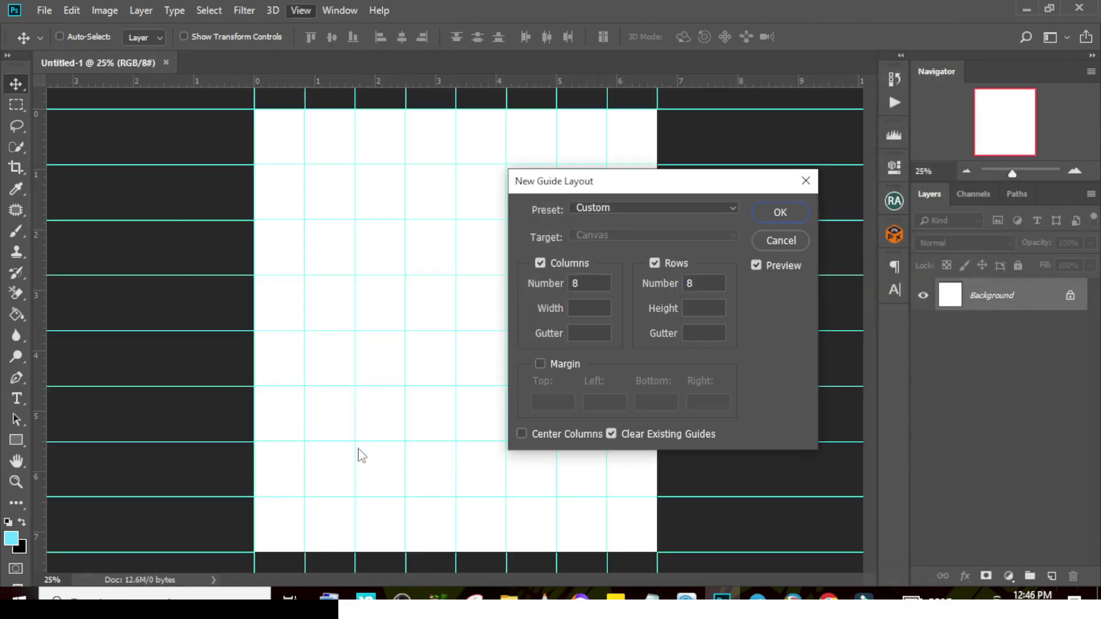
{"action": "double_click", "coordinate": [591, 284]}
{"action": "type", "text": "2"}
{"action": "double_click", "coordinate": [702, 281]}
{"action": "type", "text": "2"}
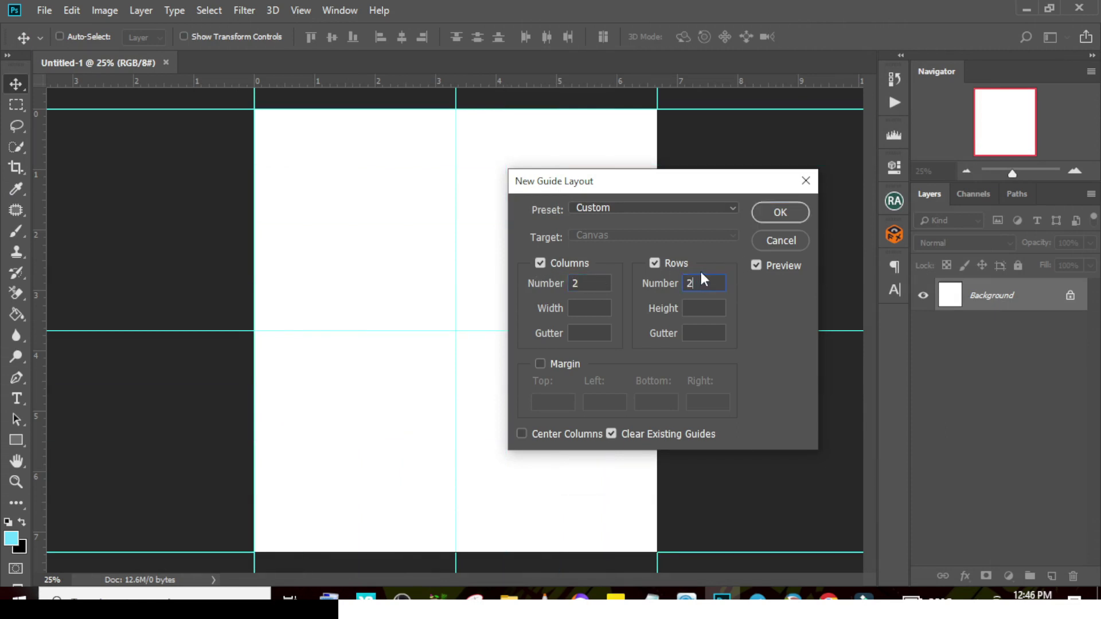
{"action": "left_click", "coordinate": [780, 212]}
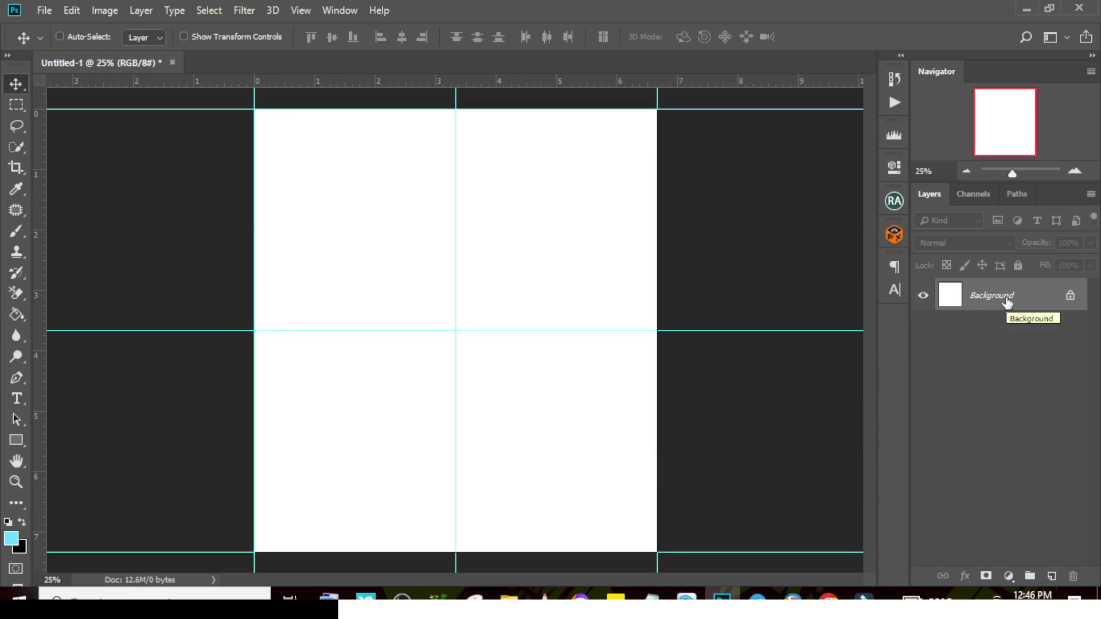
Add a Solid Color fill layer in dark red 810104 above the background
{"action": "left_click", "coordinate": [1009, 576]}
{"action": "left_click", "coordinate": [991, 292]}
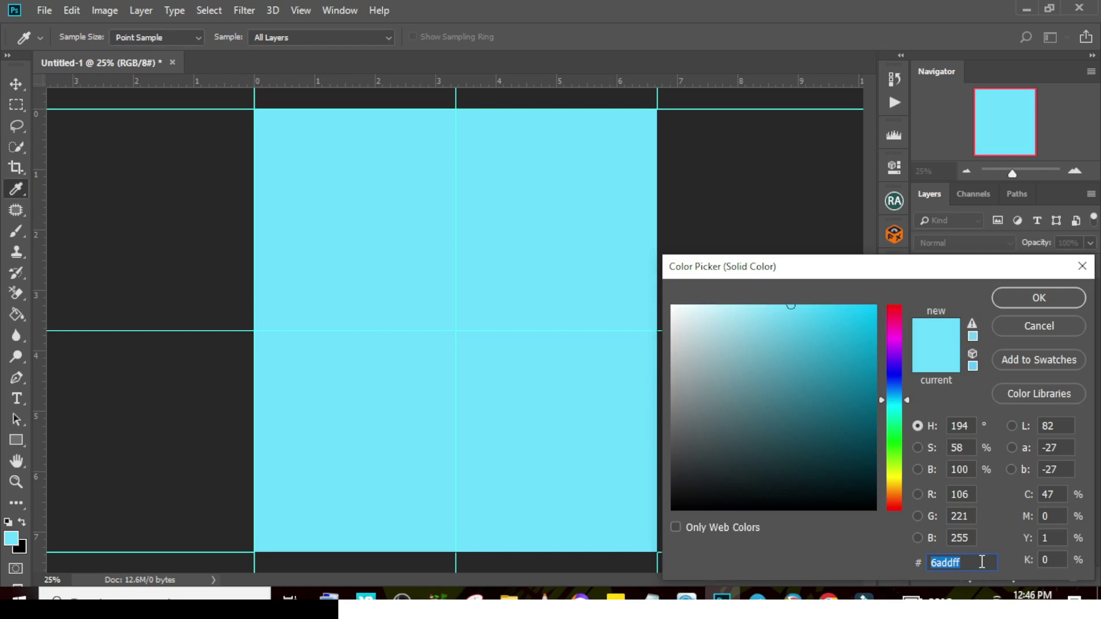
{"action": "type", "text": "810104"}
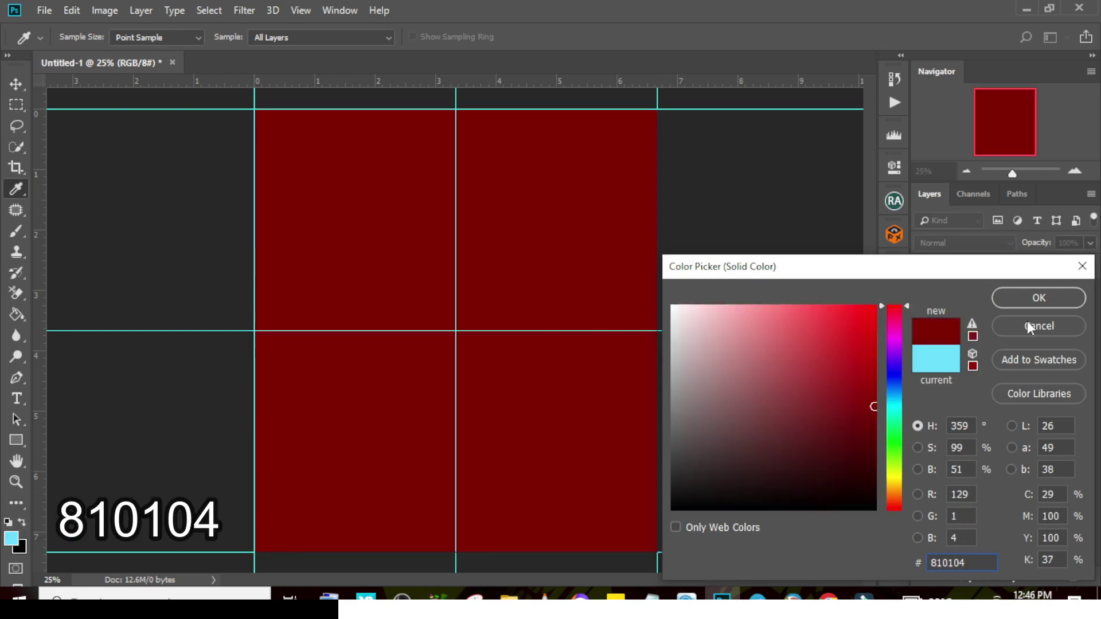
{"action": "left_click", "coordinate": [1020, 296]}
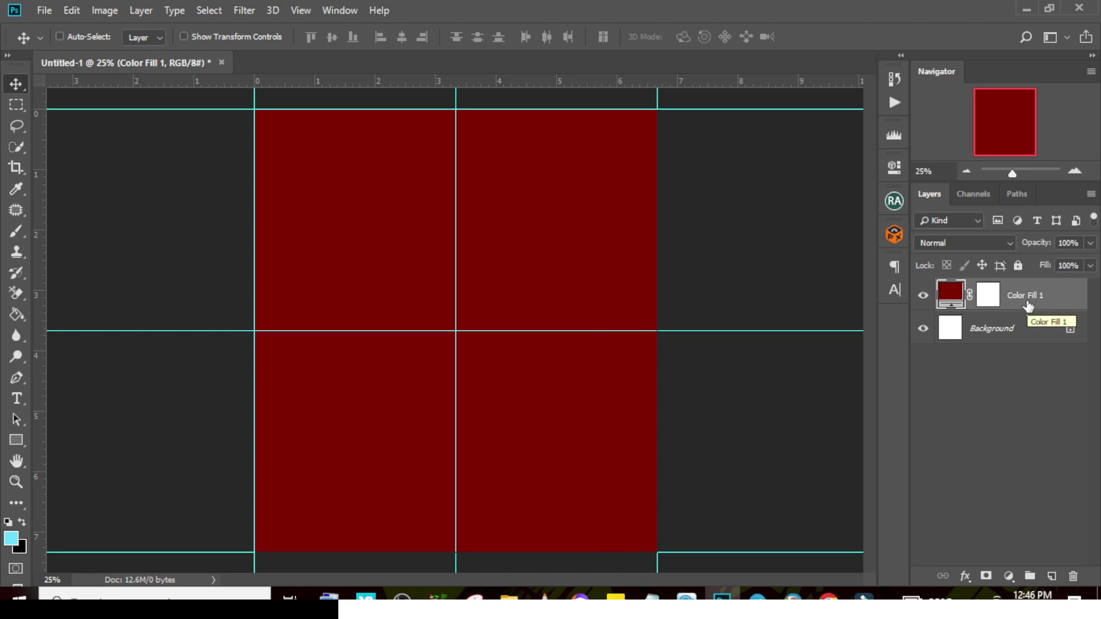
On a new layer, paint a single soft 600 px brush dab in pink ffabad where the centre guides cross
{"action": "left_click", "coordinate": [1053, 575]}
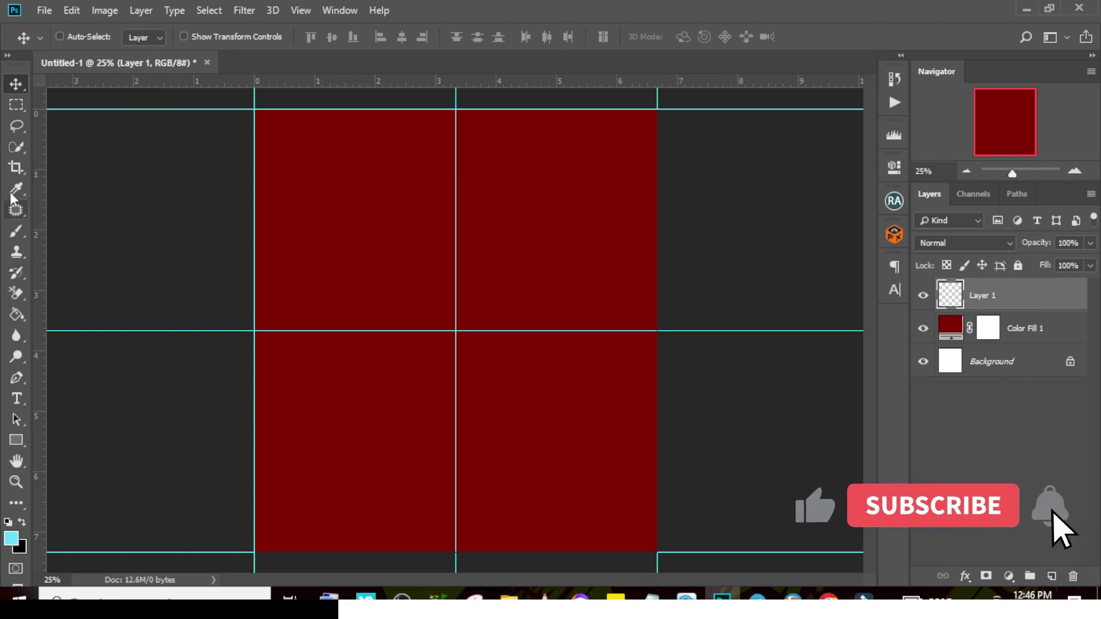
{"action": "left_click", "coordinate": [16, 231]}
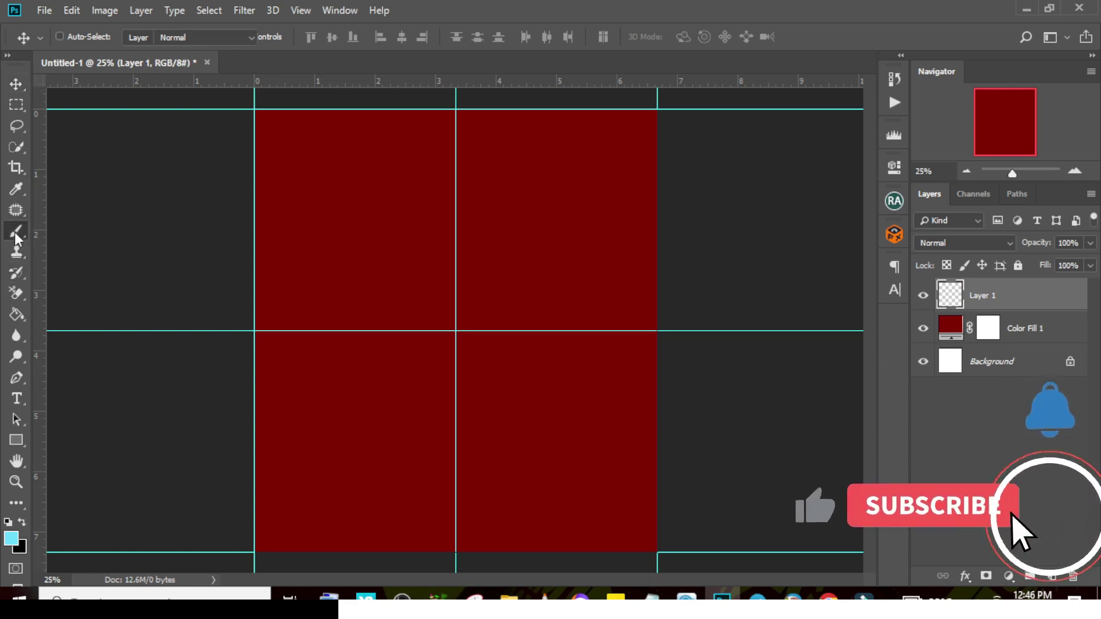
{"action": "left_click", "coordinate": [12, 539]}
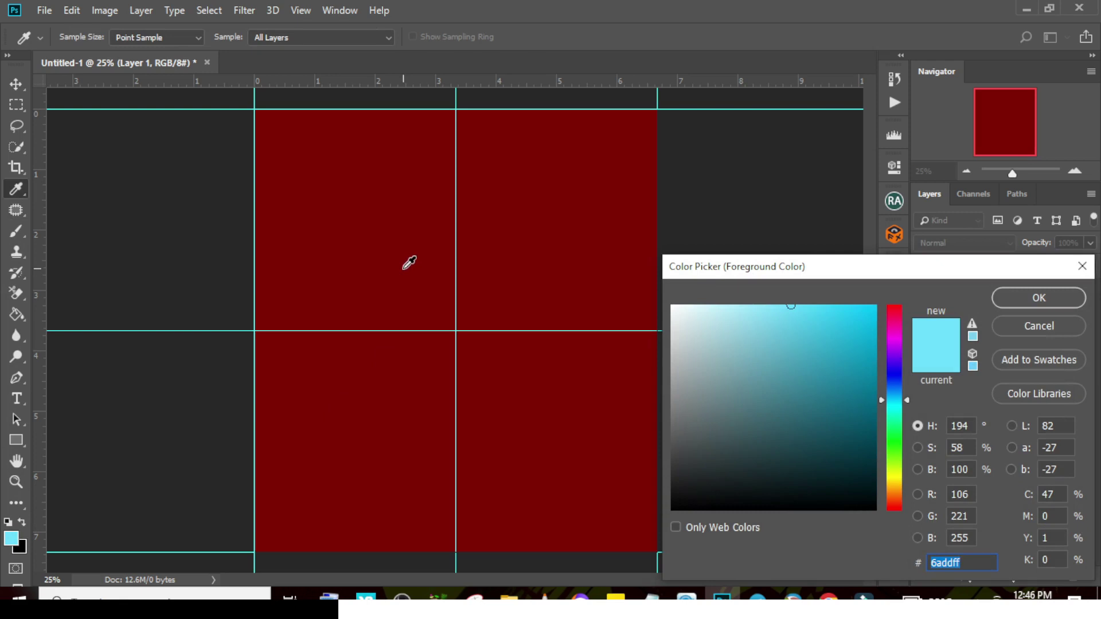
{"action": "left_click", "coordinate": [408, 261]}
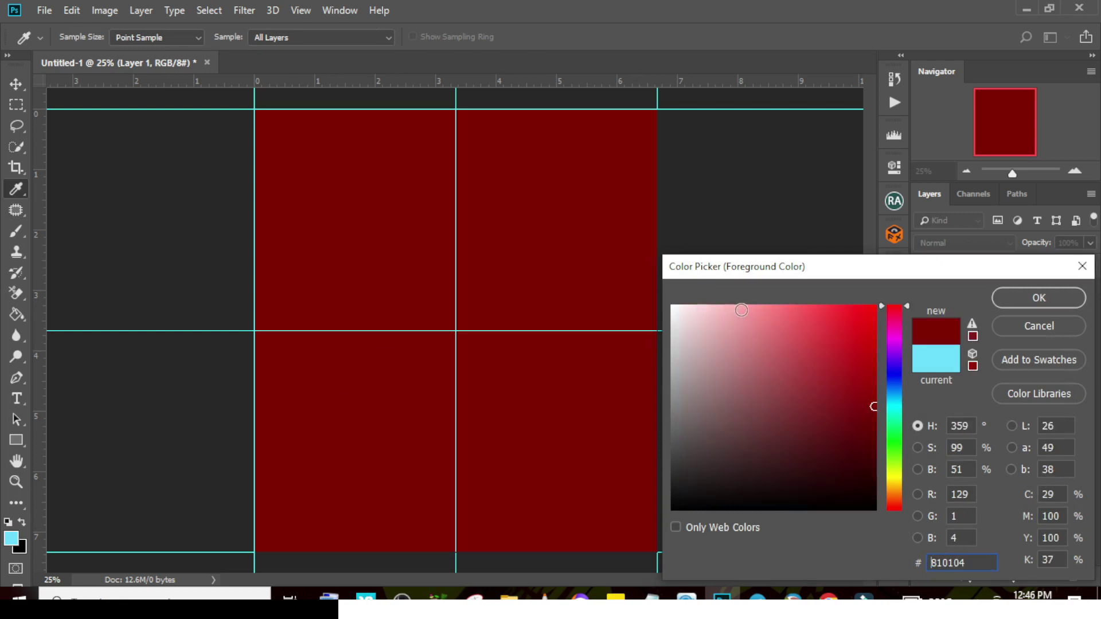
{"action": "left_click_drag", "start_coordinate": [737, 306], "coordinate": [738, 305]}
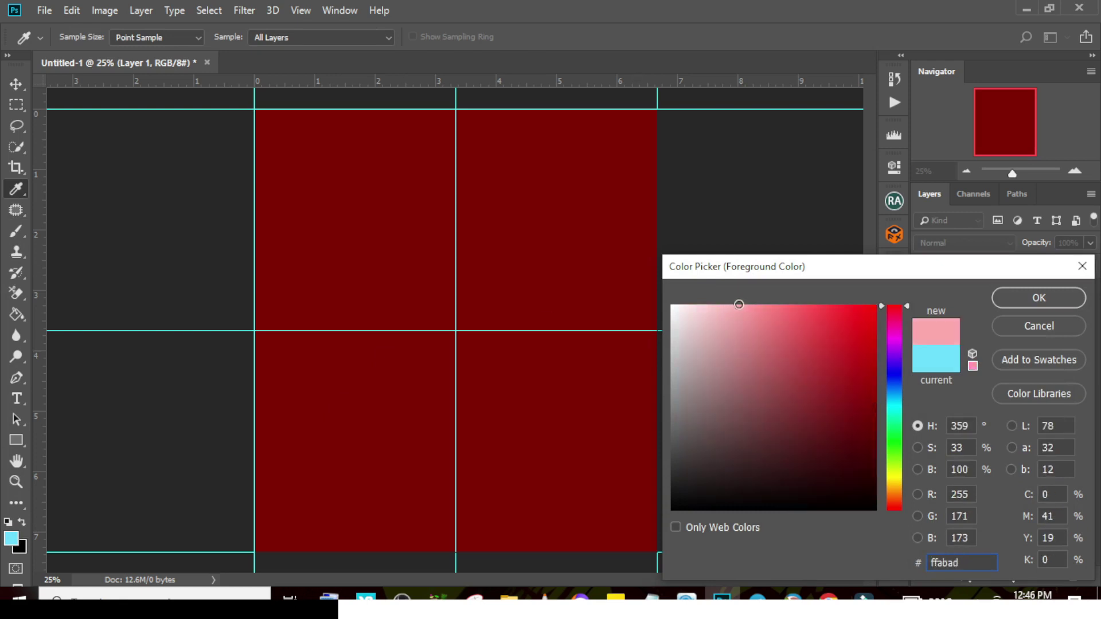
{"action": "left_click", "coordinate": [1023, 296]}
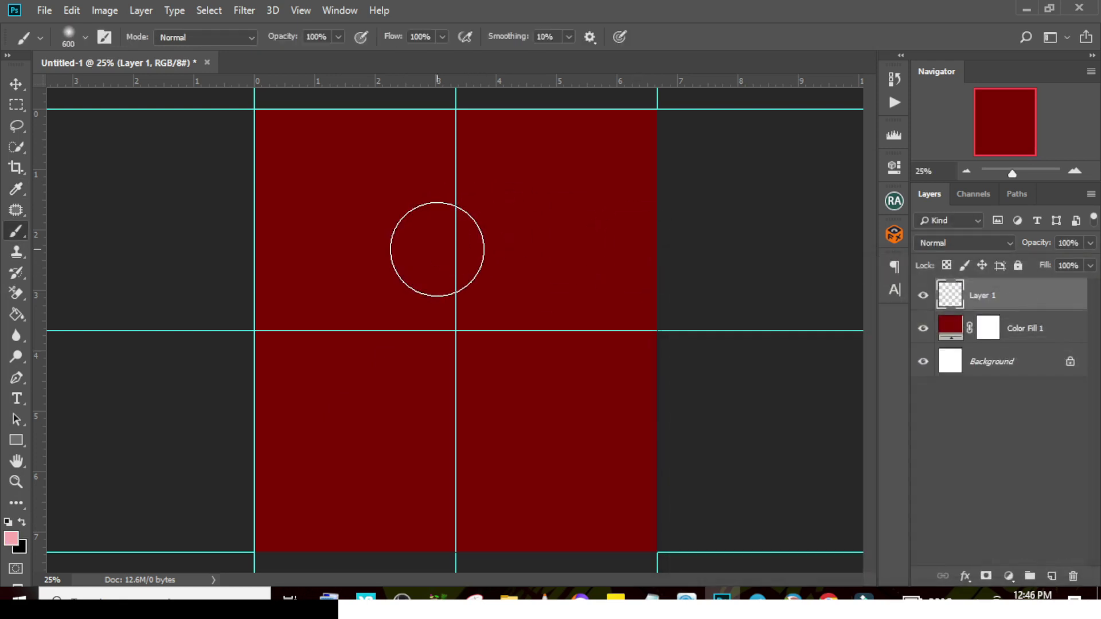
{"action": "left_click", "coordinate": [452, 328]}
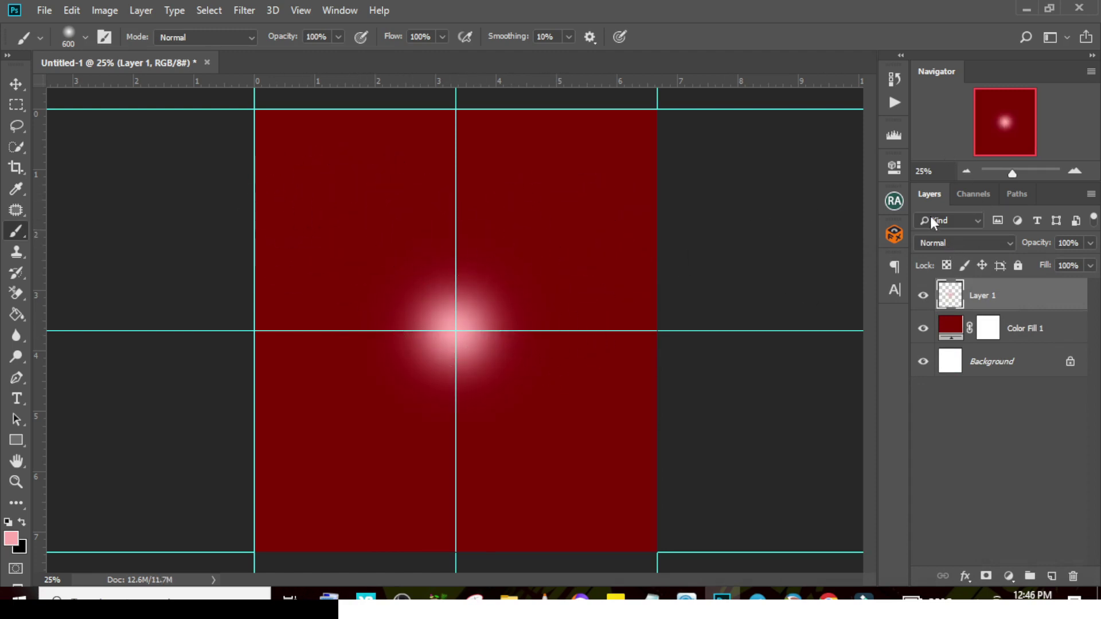
Enlarge the pink glow about its centre to about 168% and set its blend mode to Linear Light
{"action": "key", "text": "ctrl+t"}
{"action": "left_click_drag", "start_coordinate": [555, 427], "coordinate": [608, 502]}
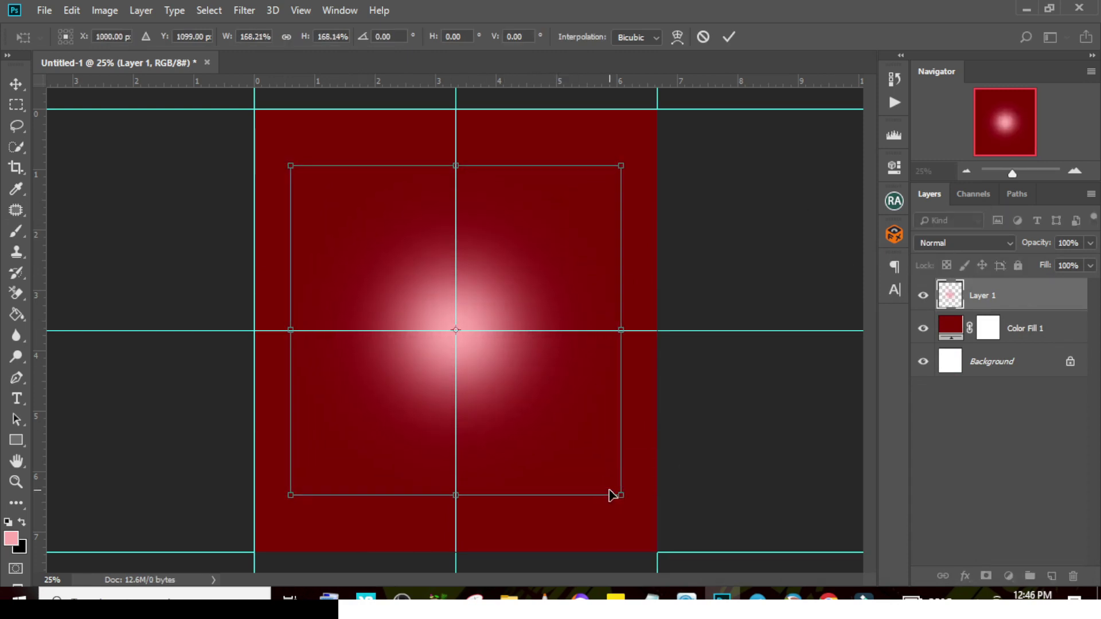
{"action": "key", "text": "Return"}
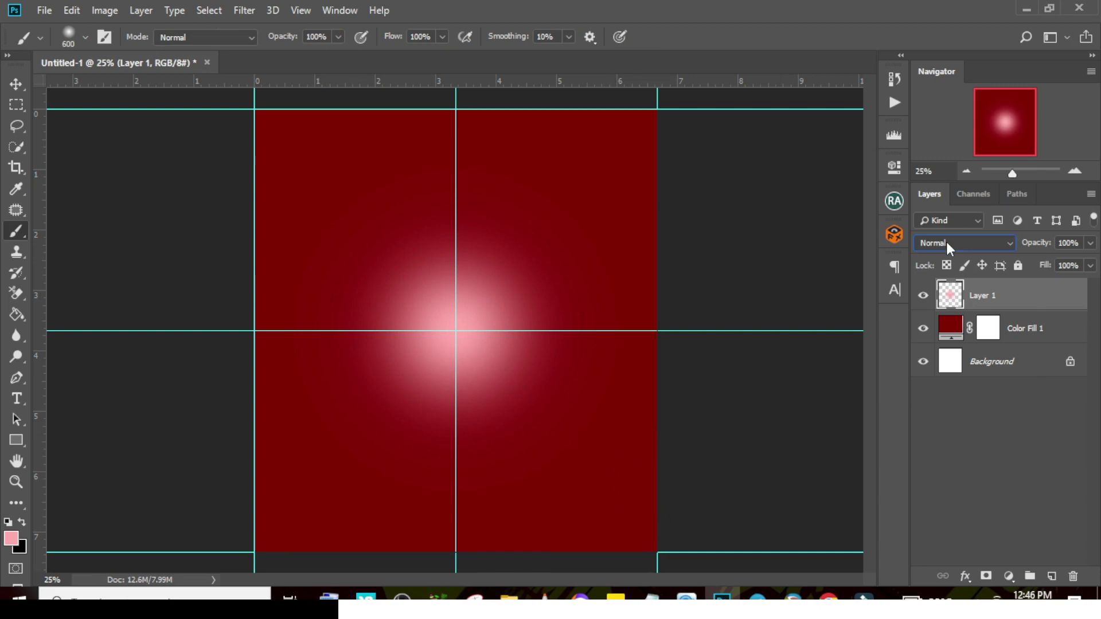
{"action": "left_click", "coordinate": [946, 242]}
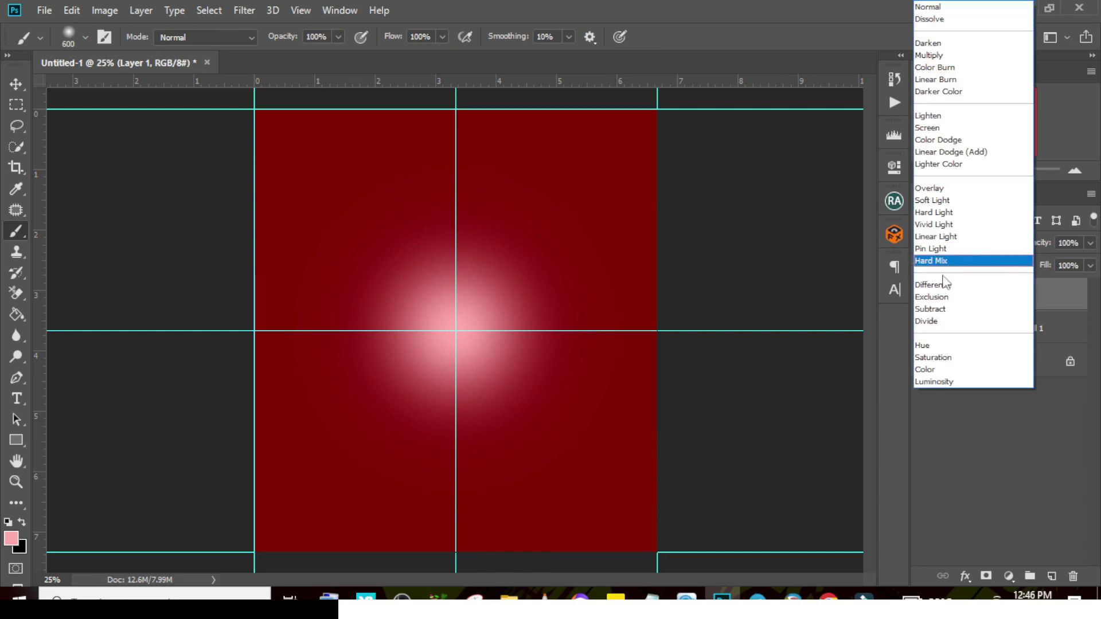
{"action": "left_click", "coordinate": [940, 237]}
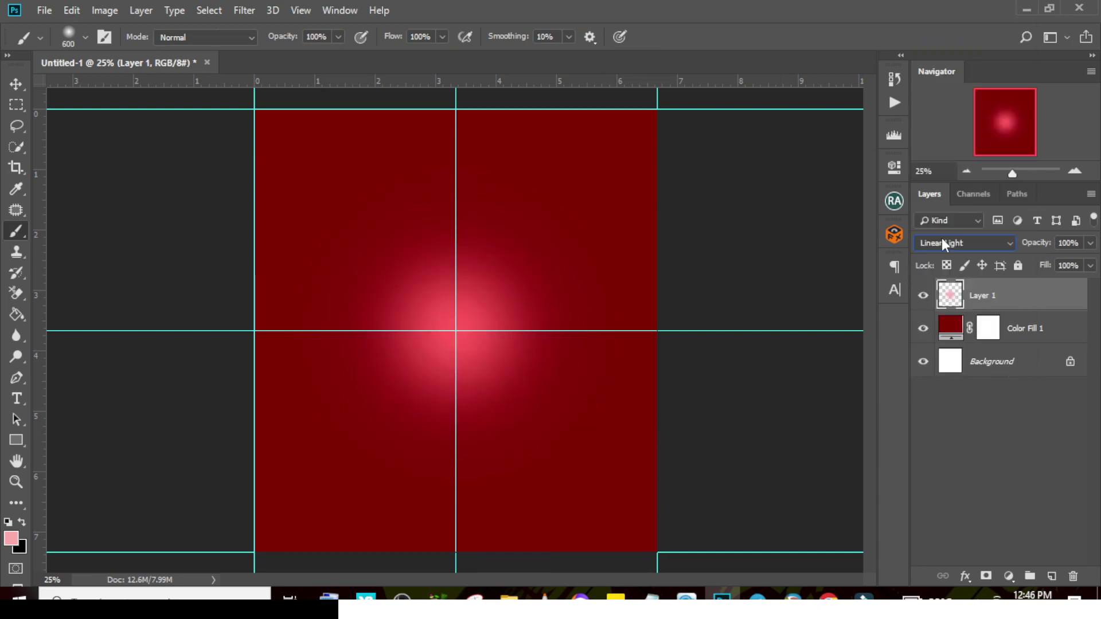
Add a black 000000 Solid Color fill layer on top and set its fill to 37%
{"action": "left_click", "coordinate": [1008, 575]}
{"action": "left_click", "coordinate": [1006, 291]}
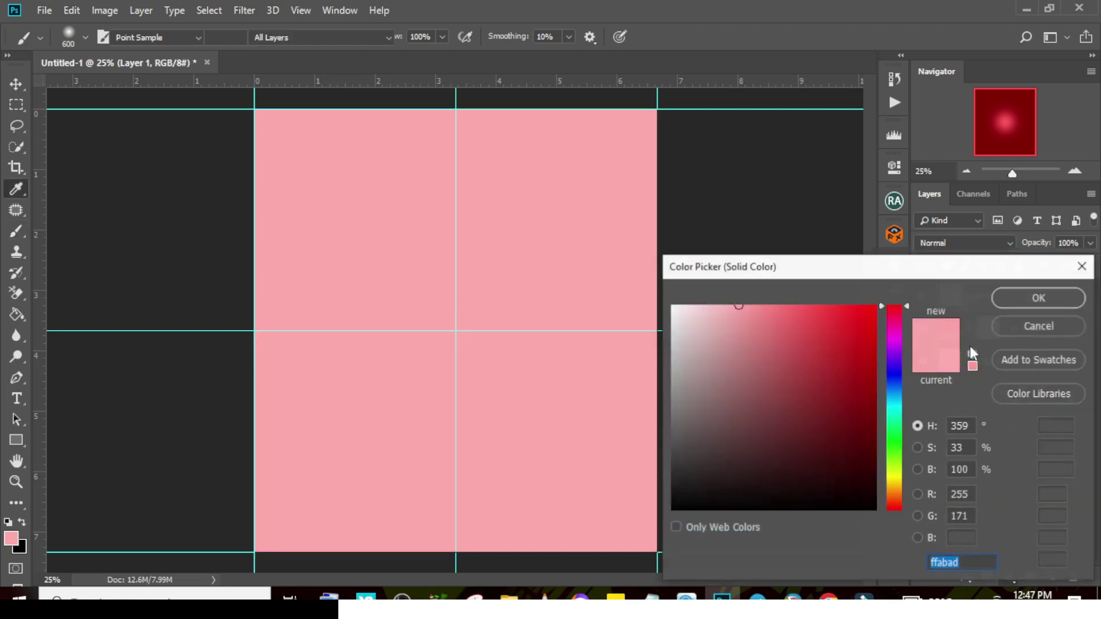
{"action": "type", "text": "000000"}
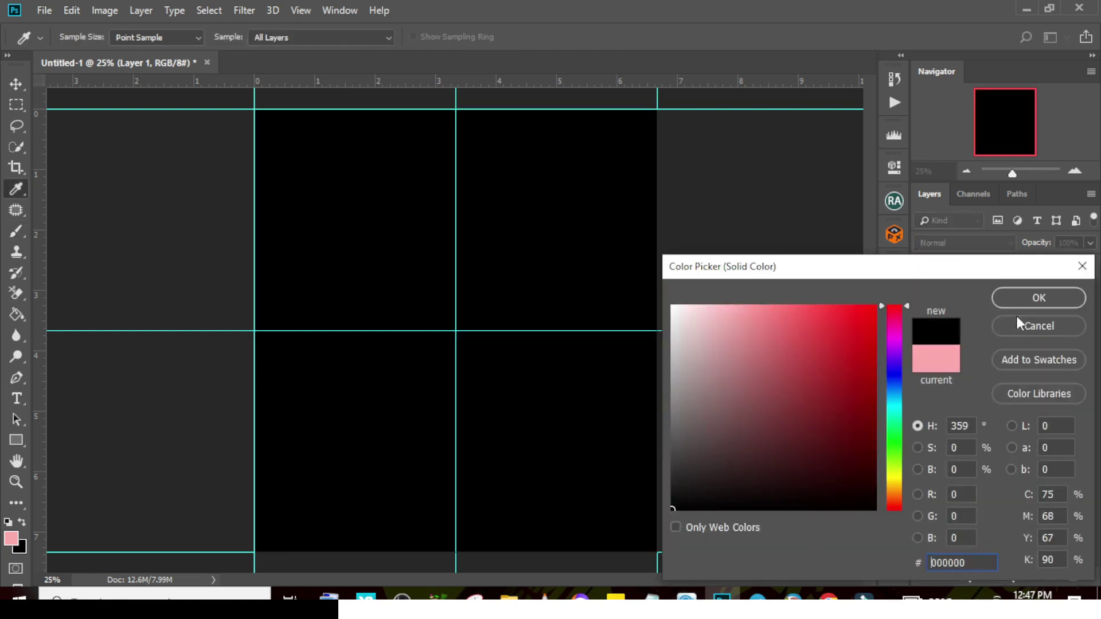
{"action": "left_click", "coordinate": [1013, 297]}
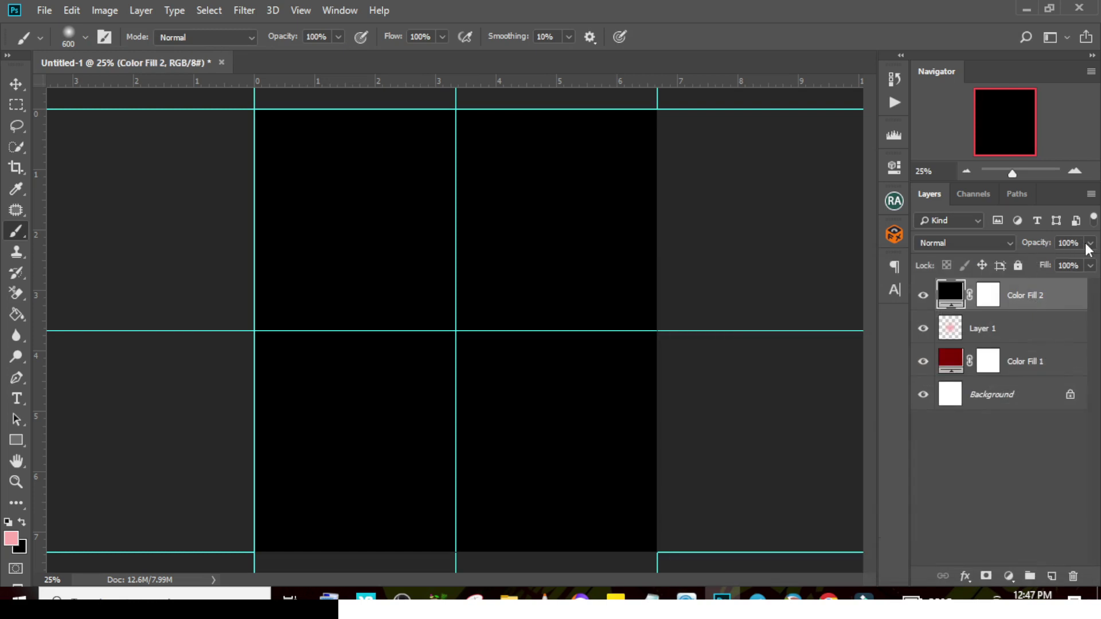
{"action": "left_click", "coordinate": [1079, 264]}
{"action": "type", "text": "37"}
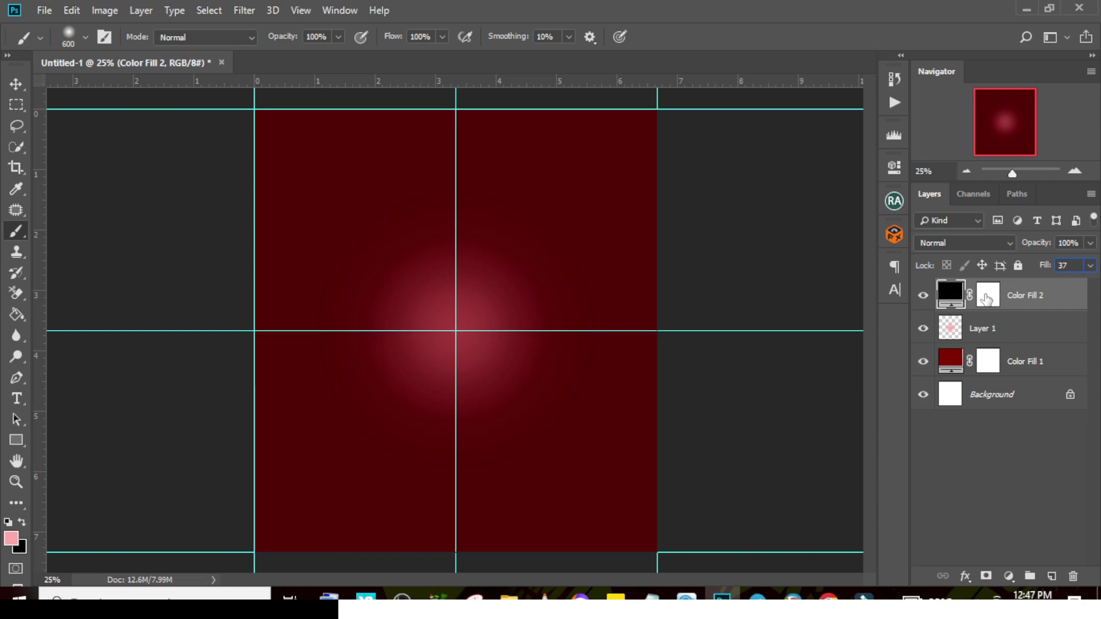
Paint black on the black fill layer's mask with a soft brush enlarged to 1500 px, clearing the centre and leaving dark edges
{"action": "left_click", "coordinate": [987, 297]}
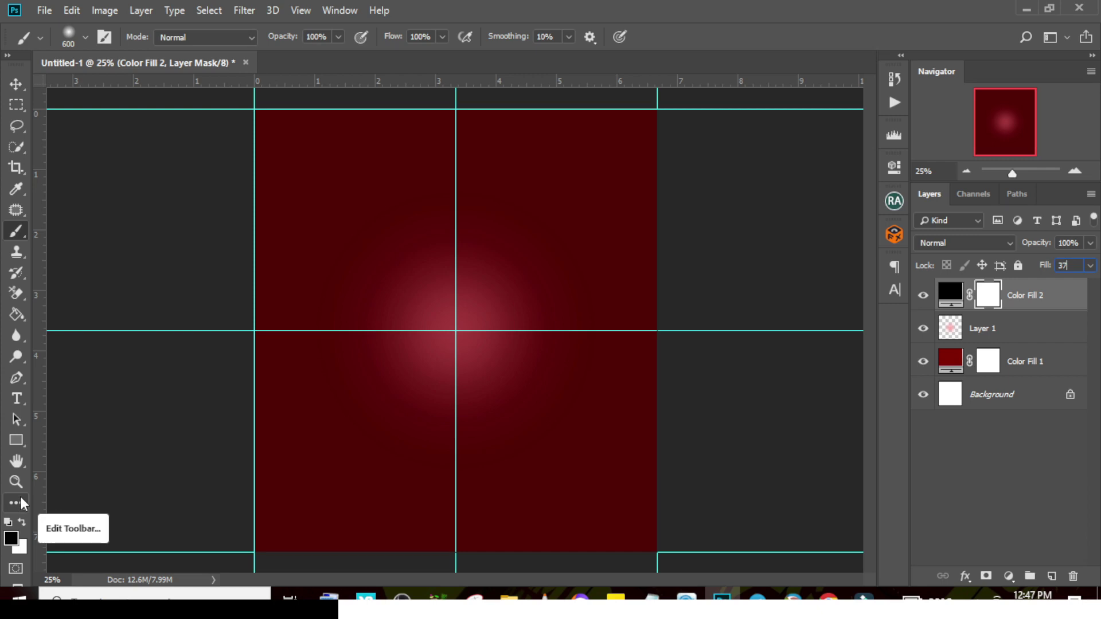
{"action": "left_click", "coordinate": [85, 37]}
{"action": "left_click", "coordinate": [40, 160]}
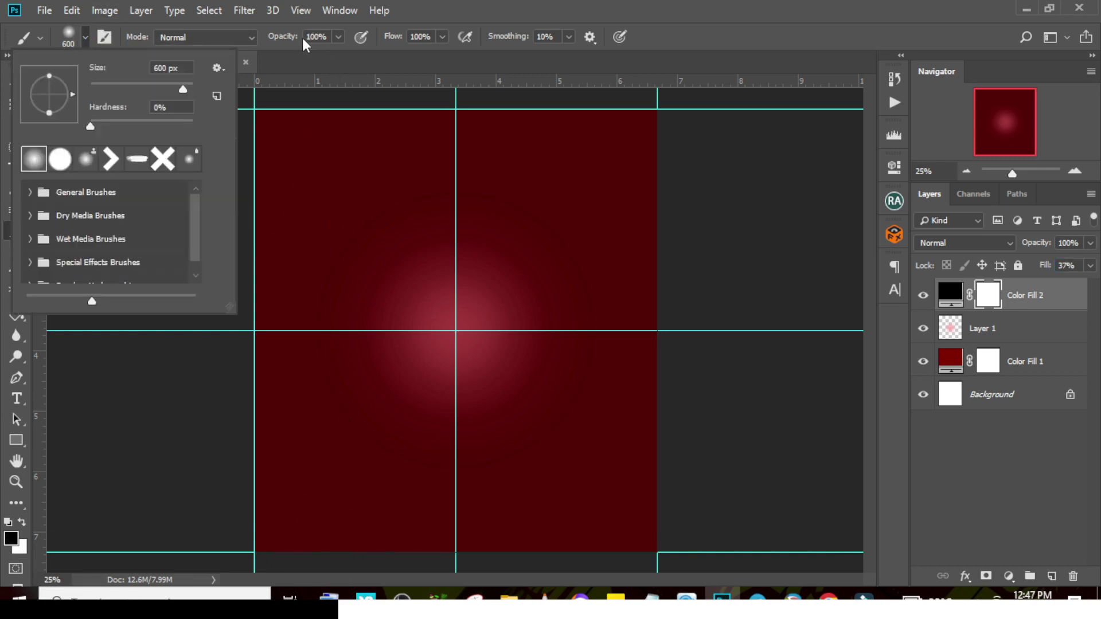
{"action": "key", "text": "Return"}
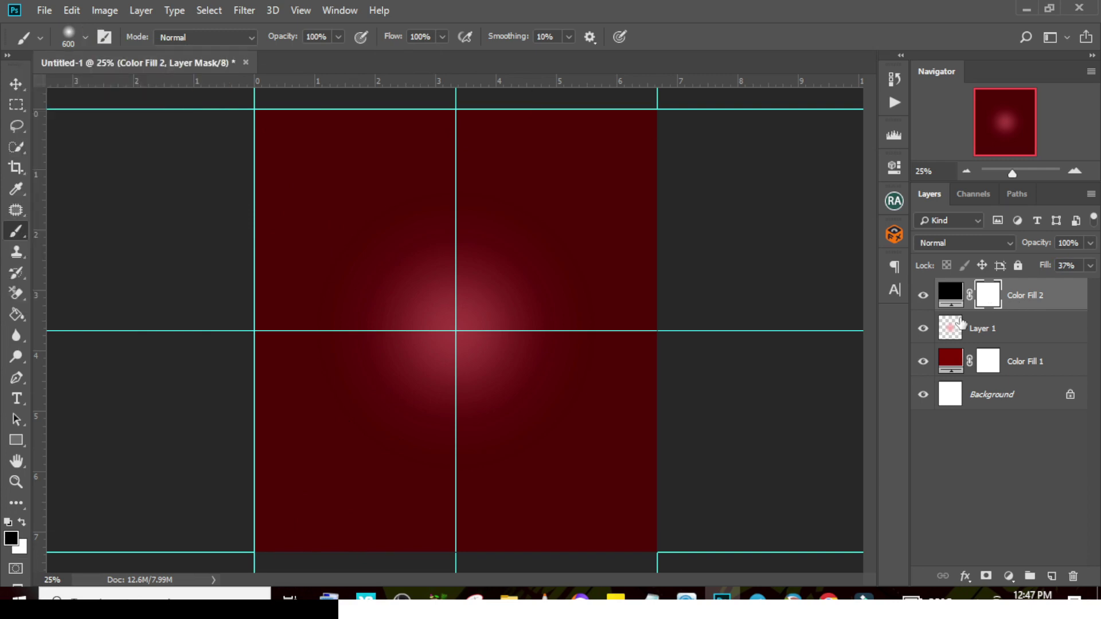
{"action": "key", "text": "bracketright"}
{"action": "key", "text": "bracketright"}
{"action": "key", "text": "bracketright"}
{"action": "key", "text": "bracketright"}
{"action": "key", "text": "bracketright"}
{"action": "key", "text": "bracketright"}
{"action": "key", "text": "bracketright"}
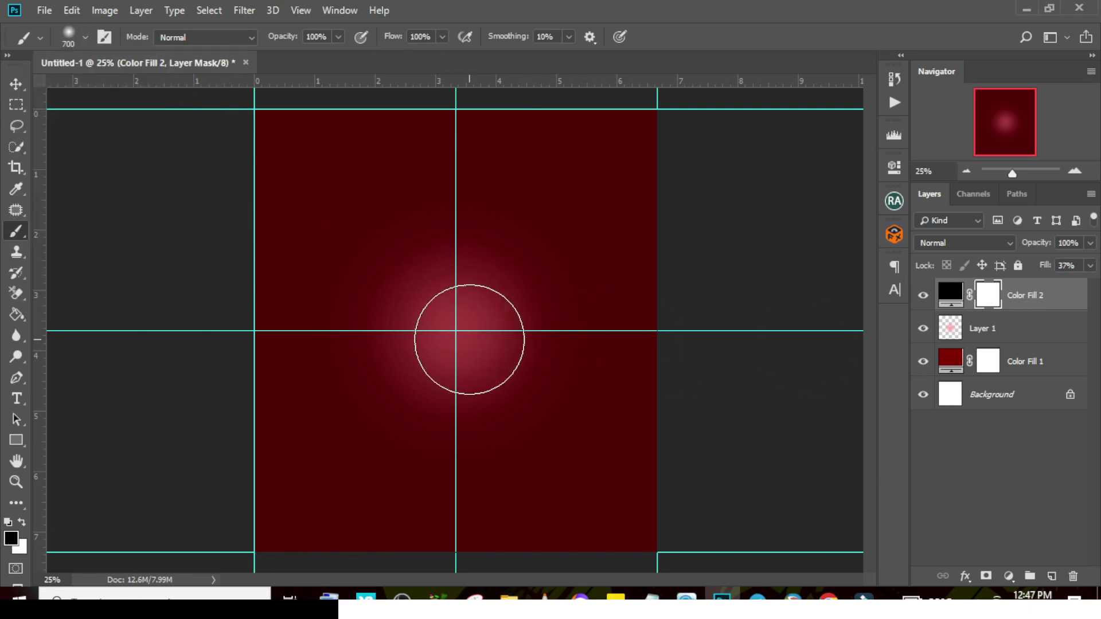
{"action": "left_click", "coordinate": [466, 334]}
{"action": "key", "text": "bracketright"}
{"action": "key", "text": "bracketright"}
{"action": "left_click_drag", "start_coordinate": [434, 367], "coordinate": [487, 377]}
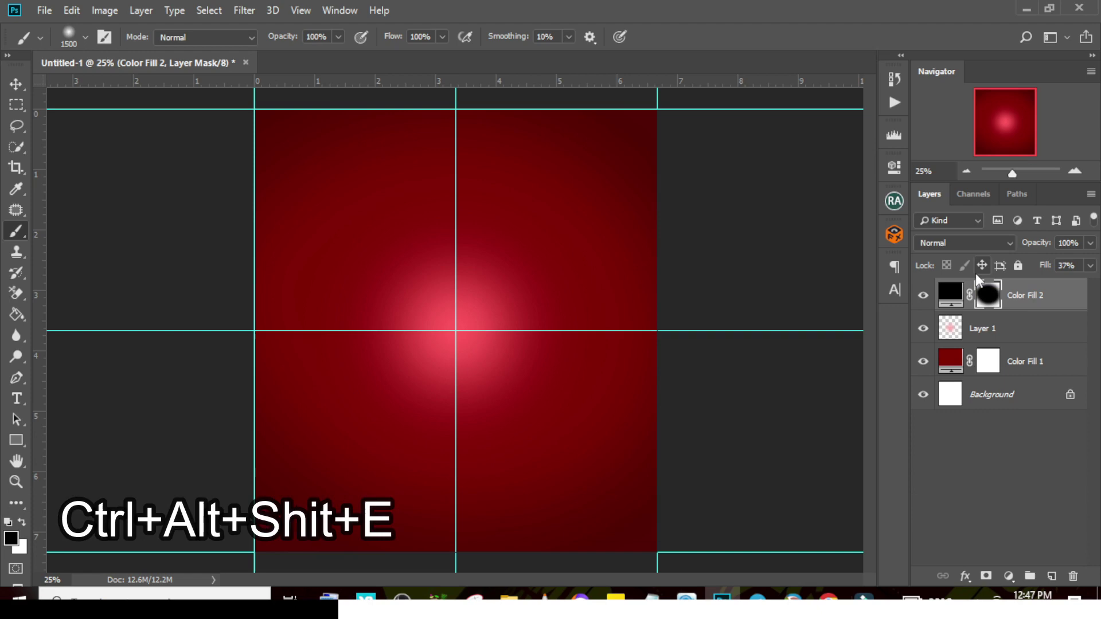
Stamp all visible layers into a new merged layer and convert it to a smart object
{"action": "key", "text": "ctrl+alt+shift+e"}
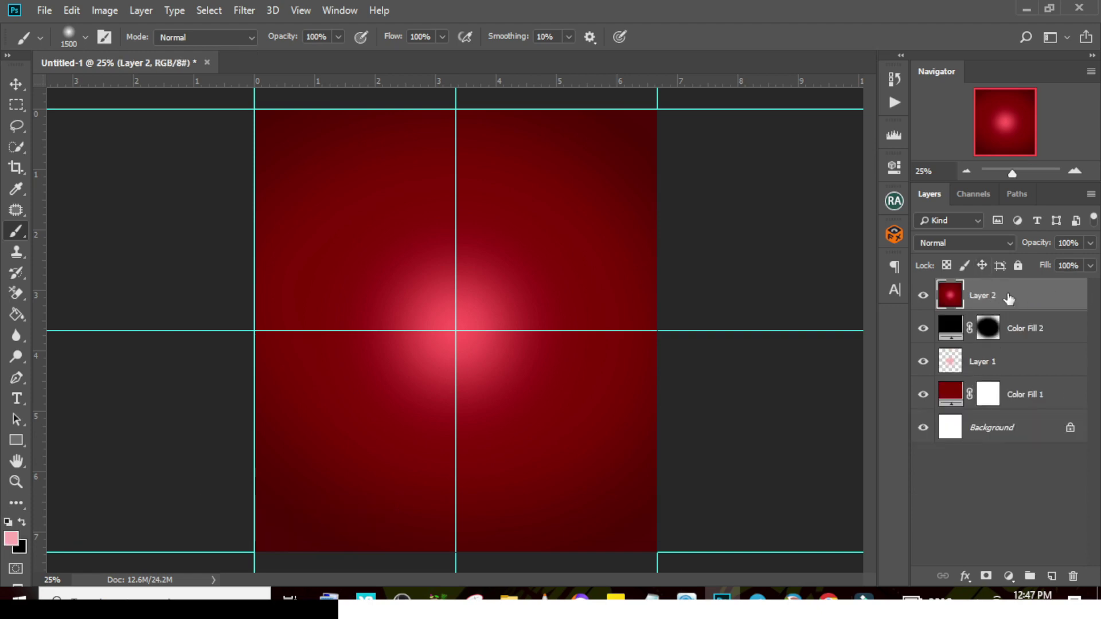
{"action": "right_click", "coordinate": [1035, 293]}
{"action": "left_click", "coordinate": [905, 196]}
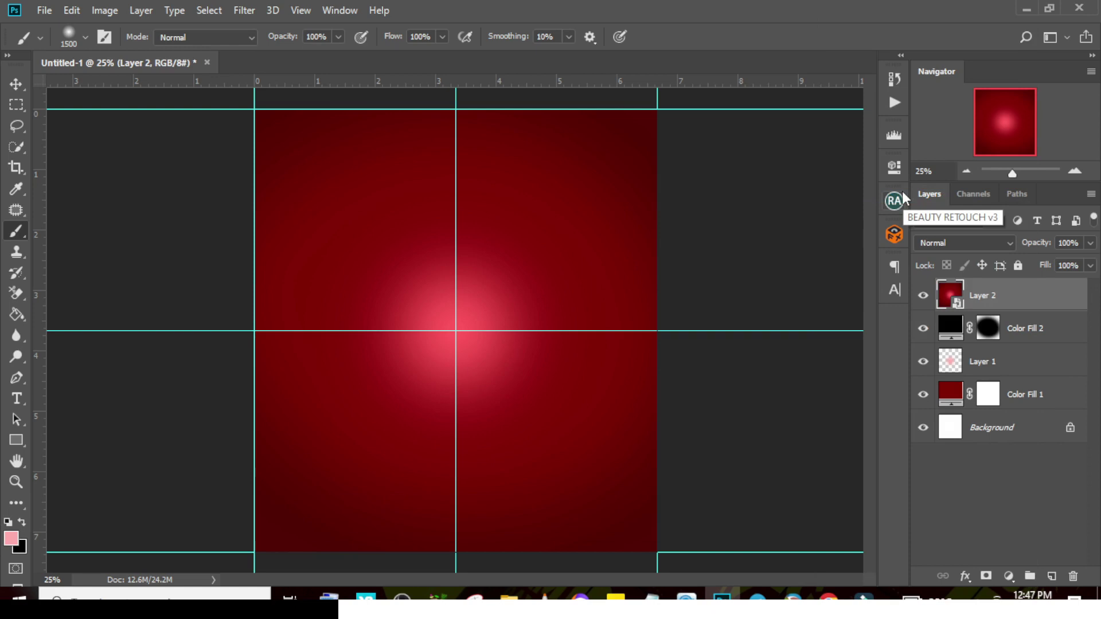
Open the Camera Raw Filter on the merged smart object and set its sharpening to 30
{"action": "left_click", "coordinate": [243, 10]}
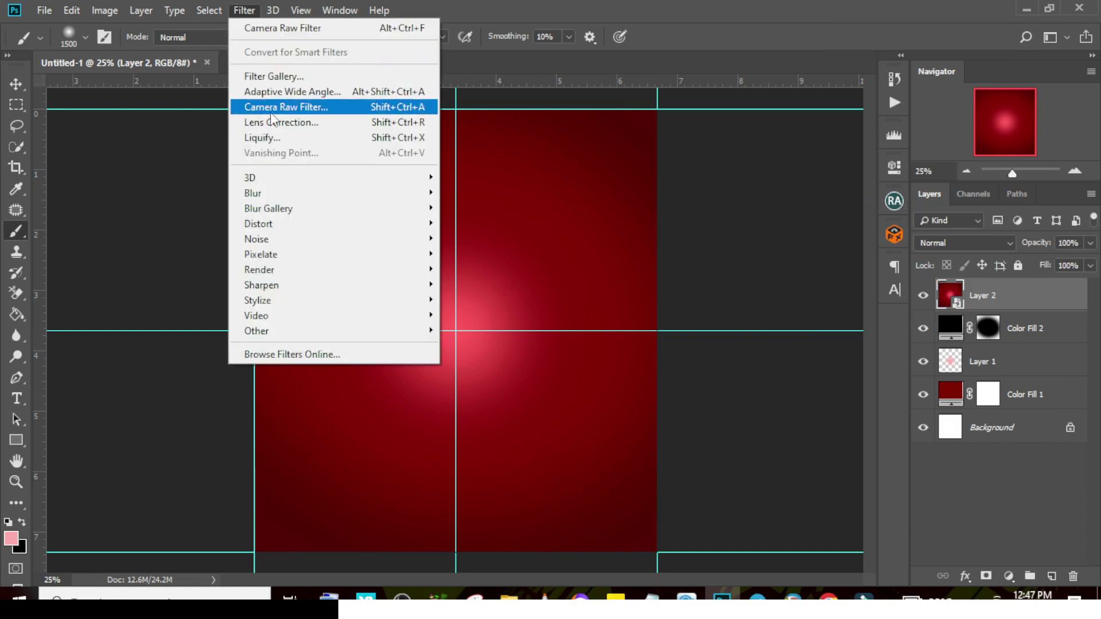
{"action": "left_click", "coordinate": [271, 108]}
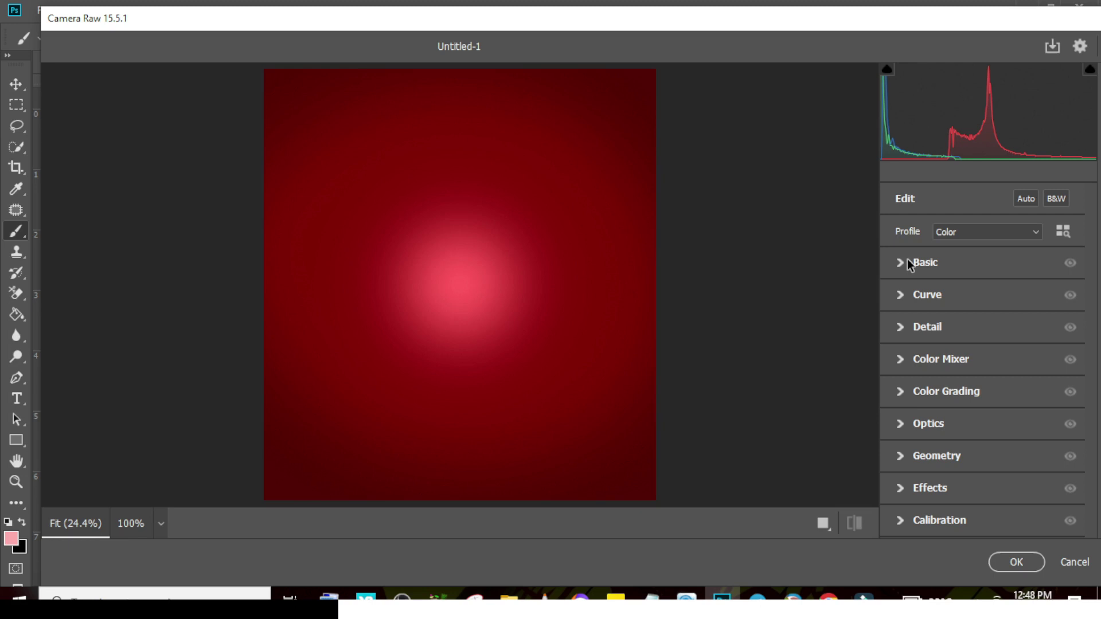
{"action": "left_click", "coordinate": [899, 328]}
{"action": "left_click_drag", "start_coordinate": [898, 366], "coordinate": [933, 363]}
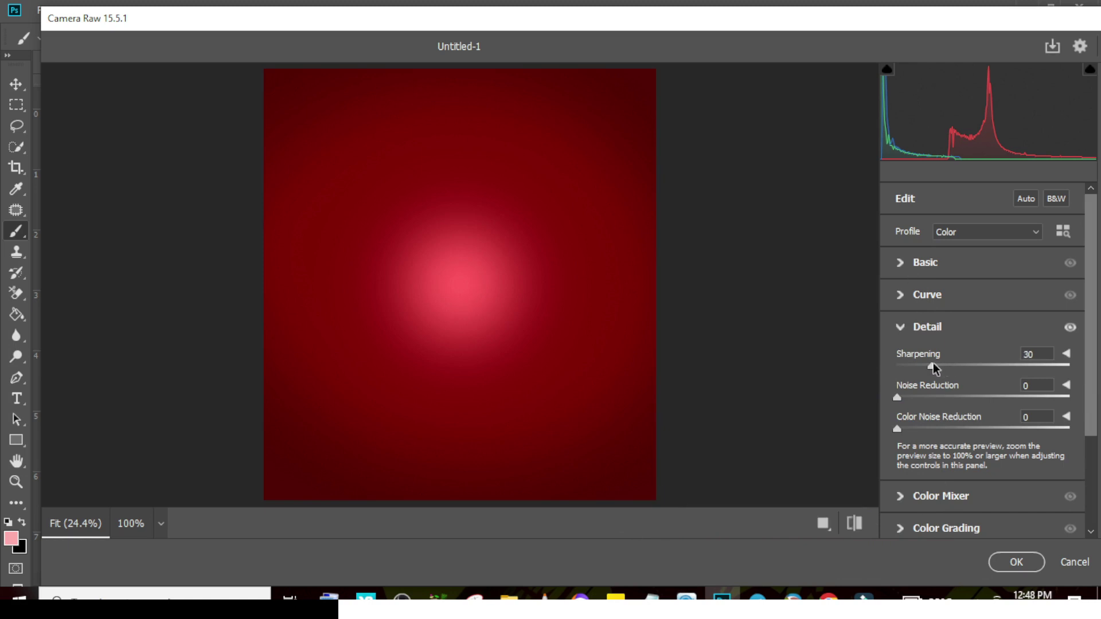
{"action": "left_click", "coordinate": [902, 328]}
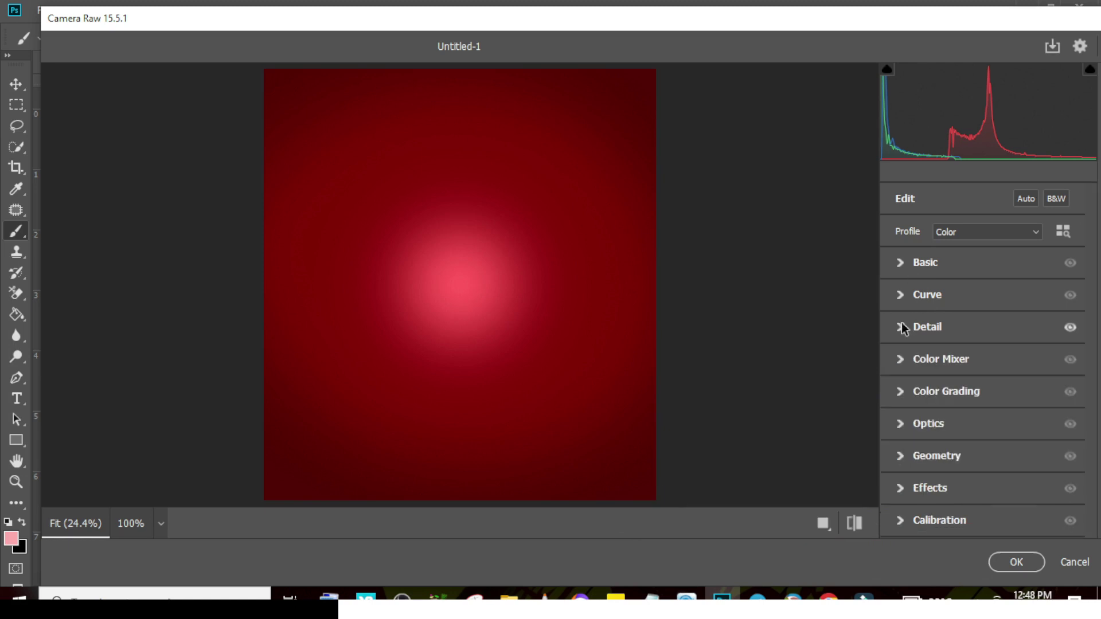
Add grain to the merged layer in Camera Raw, apply the filter and check the texture up close
{"action": "left_click", "coordinate": [900, 489]}
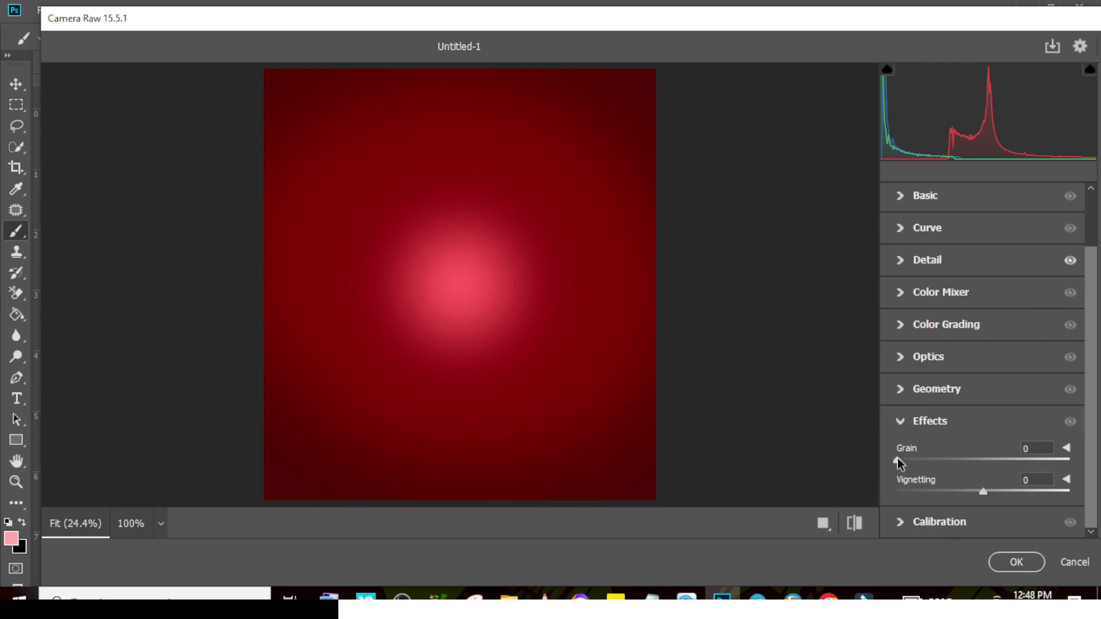
{"action": "left_click_drag", "start_coordinate": [901, 459], "coordinate": [959, 459]}
{"action": "left_click", "coordinate": [1013, 563]}
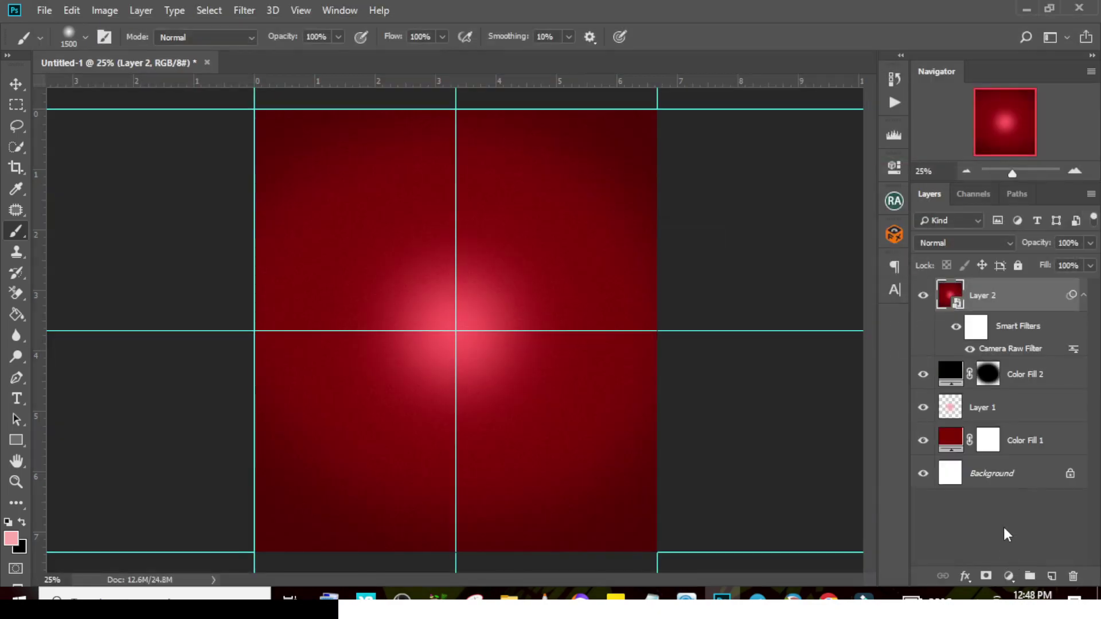
{"action": "key", "text": "ctrl+plus"}
{"action": "key", "text": "ctrl+plus"}
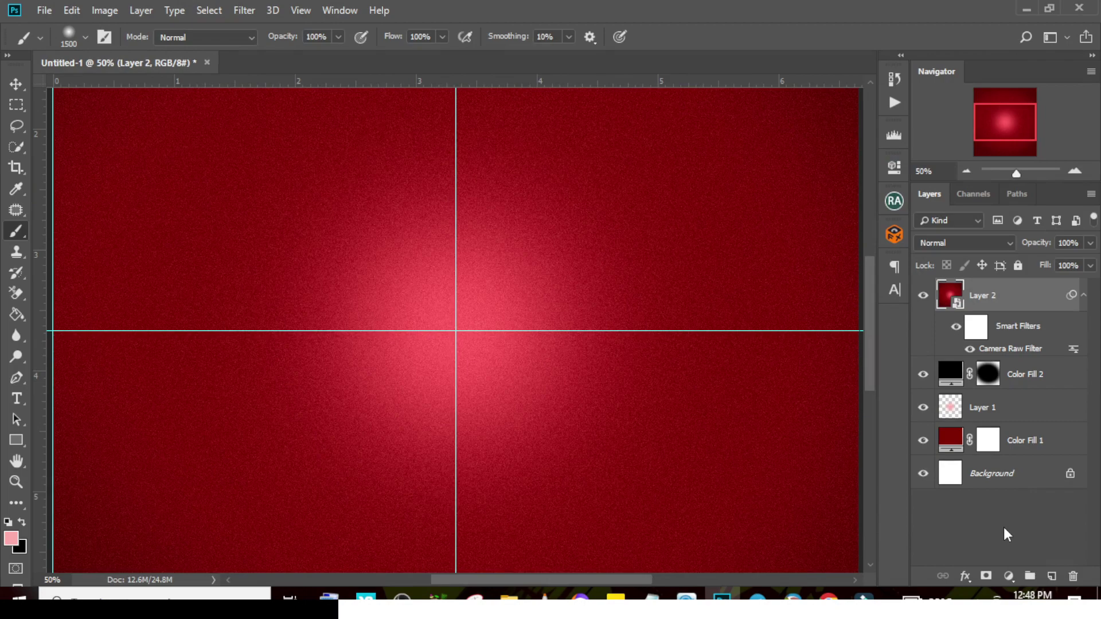
{"action": "key", "text": "ctrl+0"}
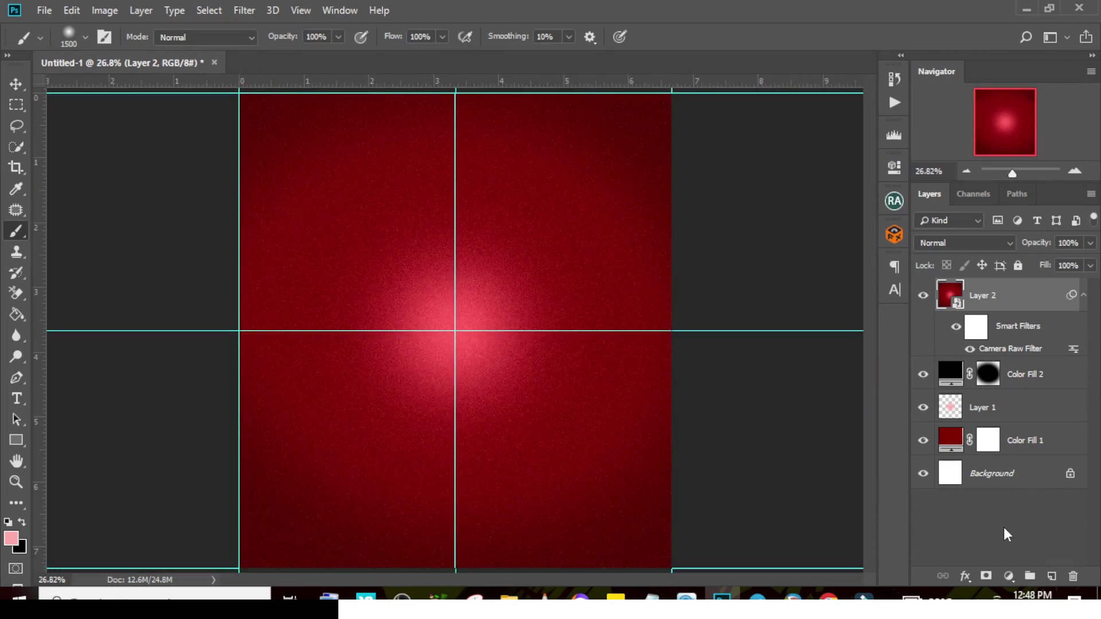
Group the layers above the white Background and name the group BG
{"action": "left_click", "coordinate": [1083, 296]}
{"action": "key", "text": "ctrl+g"}
{"action": "double_click", "coordinate": [981, 288]}
{"action": "type", "text": "BG"}
{"action": "key", "text": "Return"}
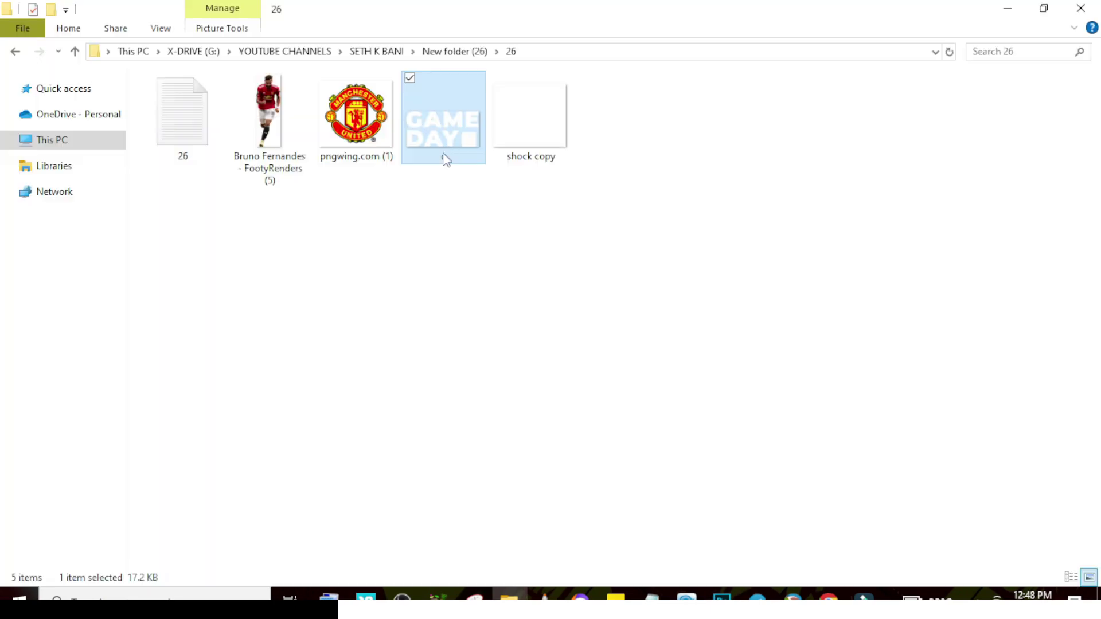
Place the white GAME DAY image from the file folder at the poster's centre and add a layer named GANE DAY 1 above it
{"action": "left_click_drag", "start_coordinate": [446, 160], "coordinate": [543, 338]}
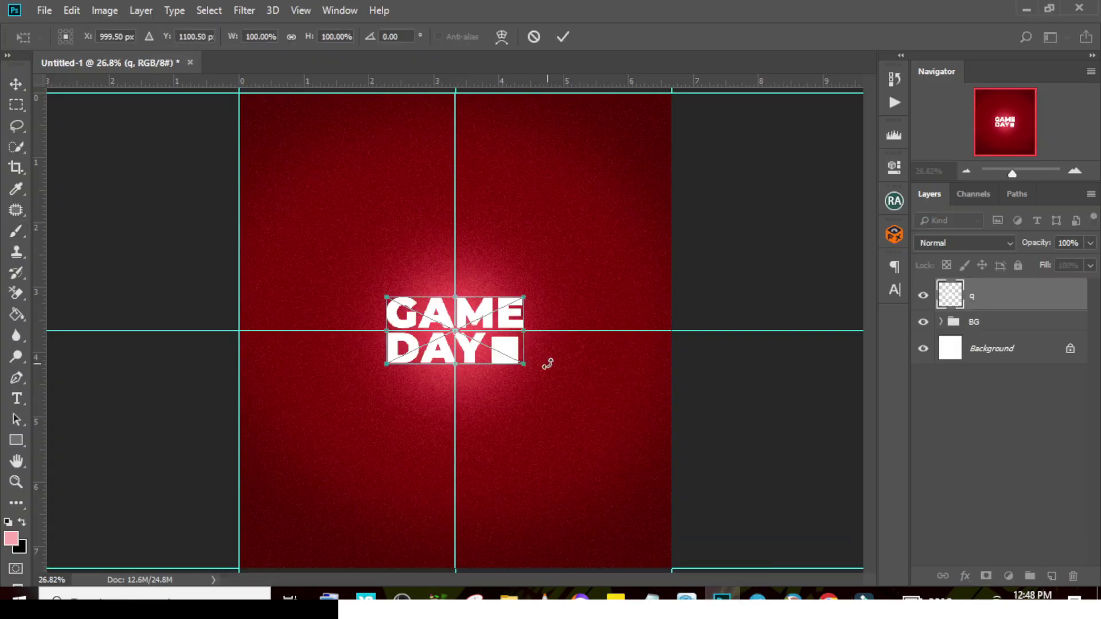
{"action": "key", "text": "Return"}
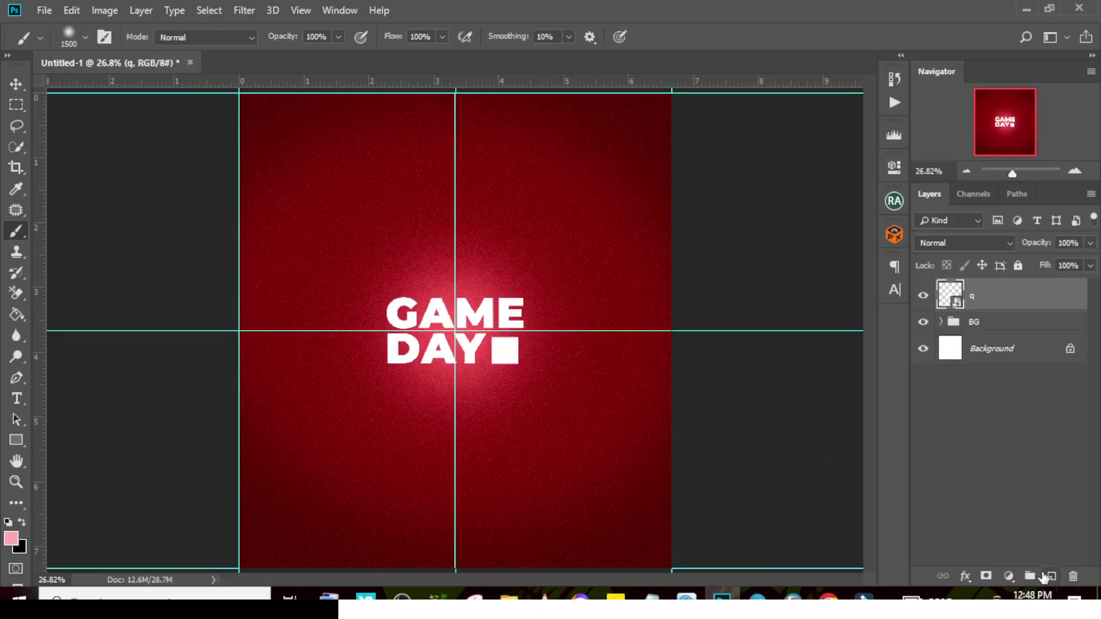
{"action": "left_click", "coordinate": [1045, 575]}
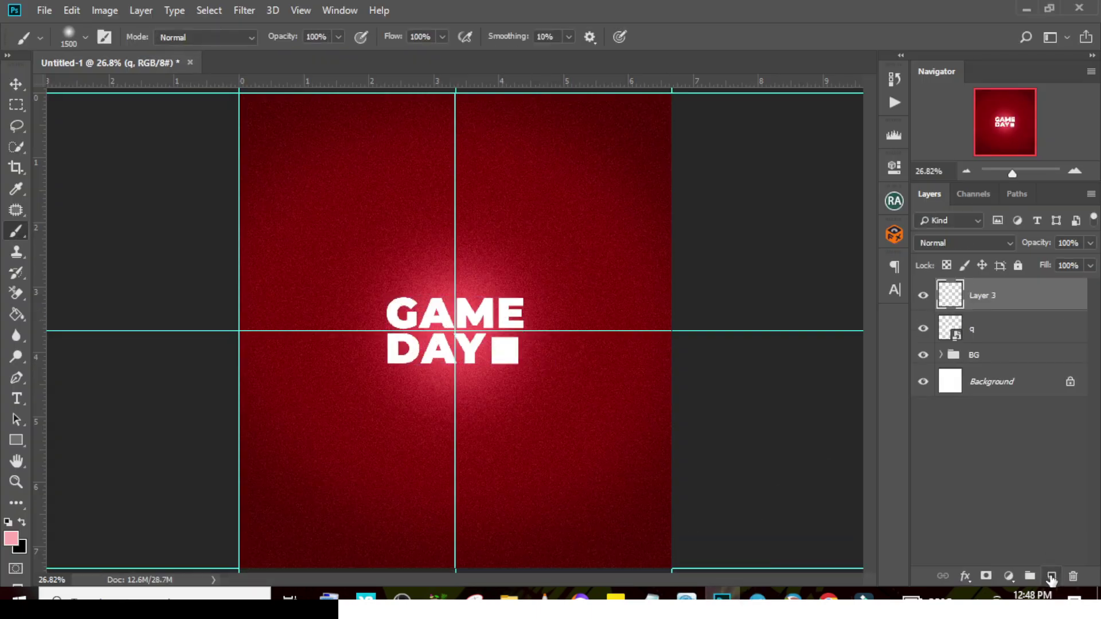
{"action": "double_click", "coordinate": [982, 295]}
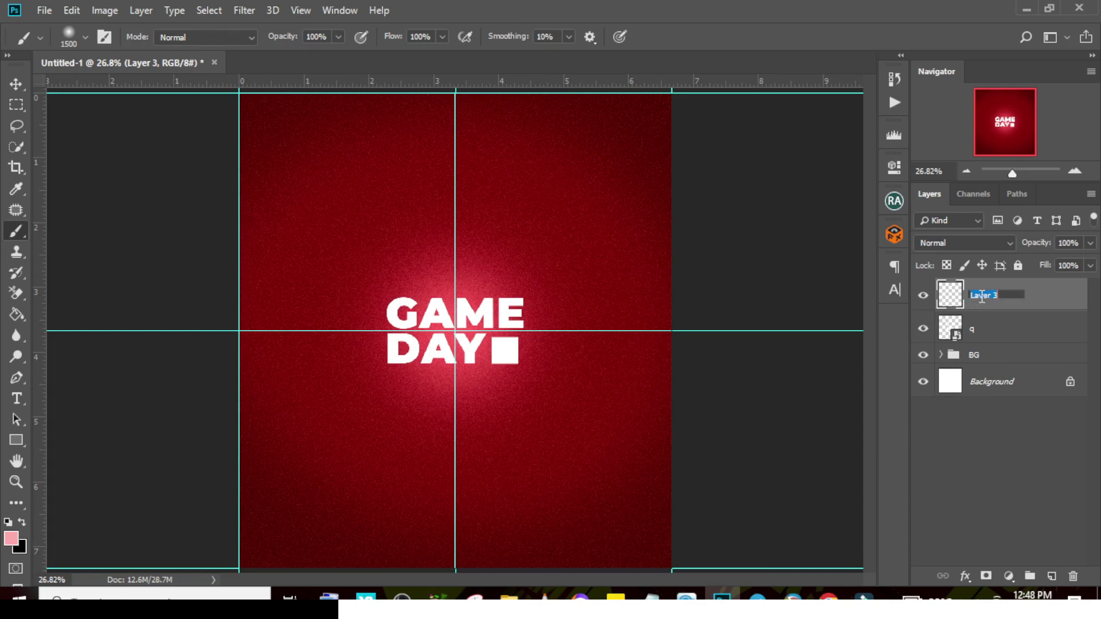
{"action": "type", "text": "GAM"}
{"action": "type", "text": "E DAY 1"}
{"action": "key", "text": "Return"}
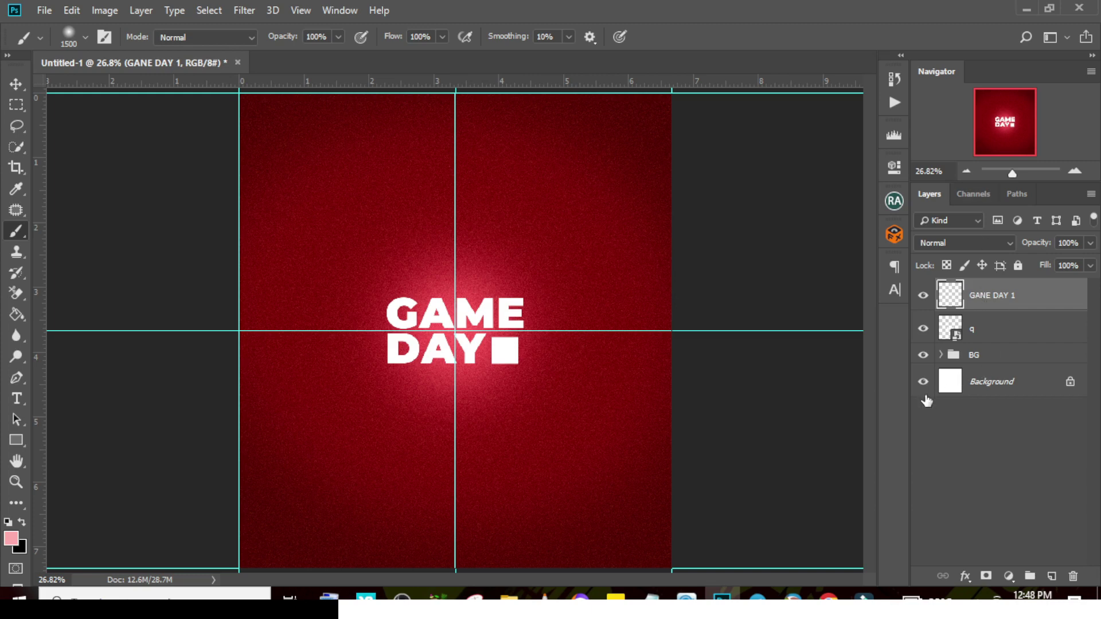
Select the outline of the GAME DAY artwork on layer q, copy it, deselect and hide that layer
{"action": "left_click_drag", "start_coordinate": [968, 332], "coordinate": [961, 328]}
{"action": "left_click", "coordinate": [952, 330], "text": "ctrl"}
{"action": "left_click", "coordinate": [963, 337]}
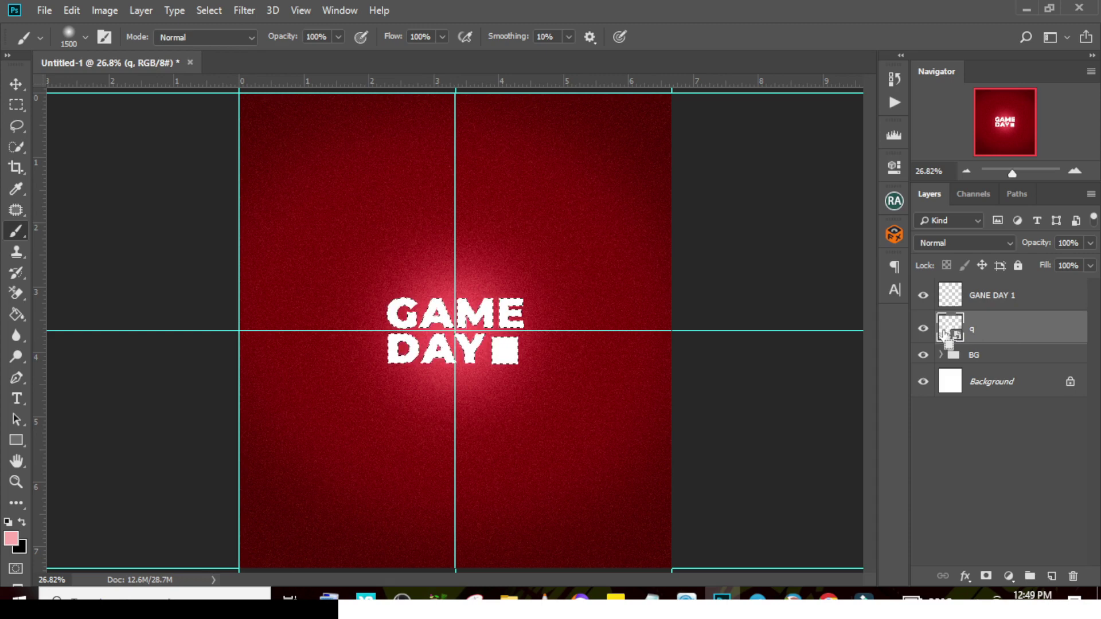
{"action": "key", "text": "ctrl+d"}
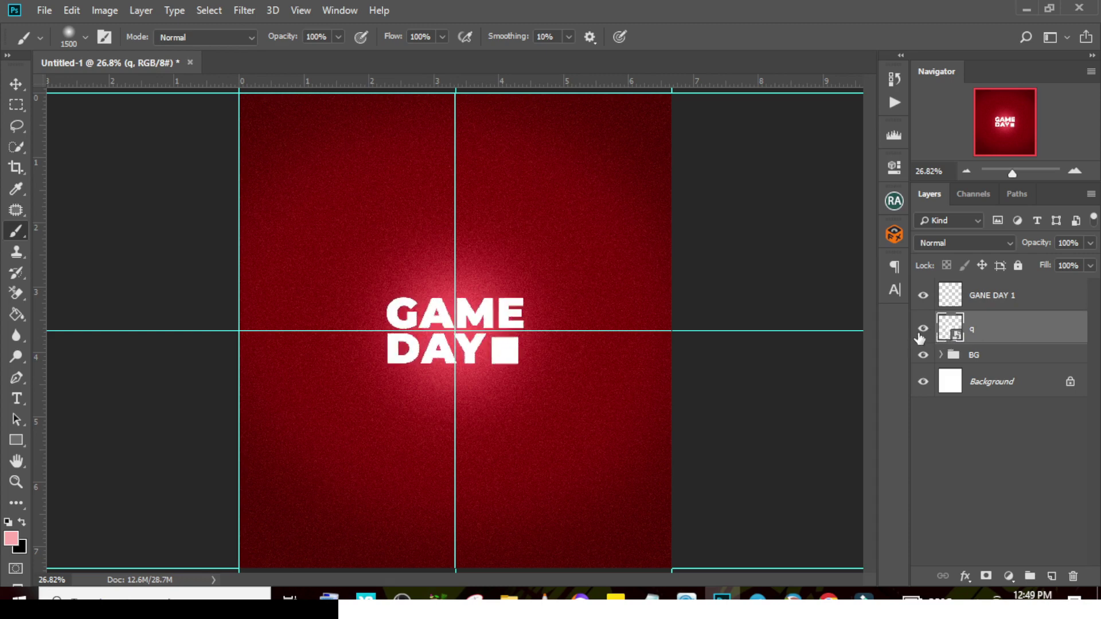
{"action": "left_click", "coordinate": [923, 329]}
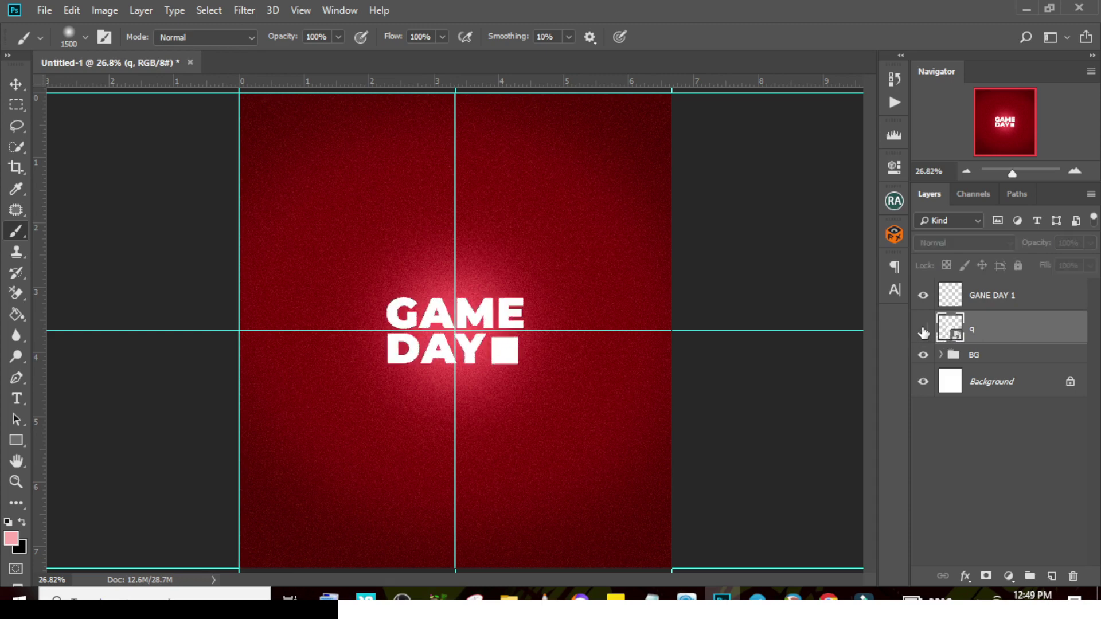
{"action": "left_click", "coordinate": [994, 299]}
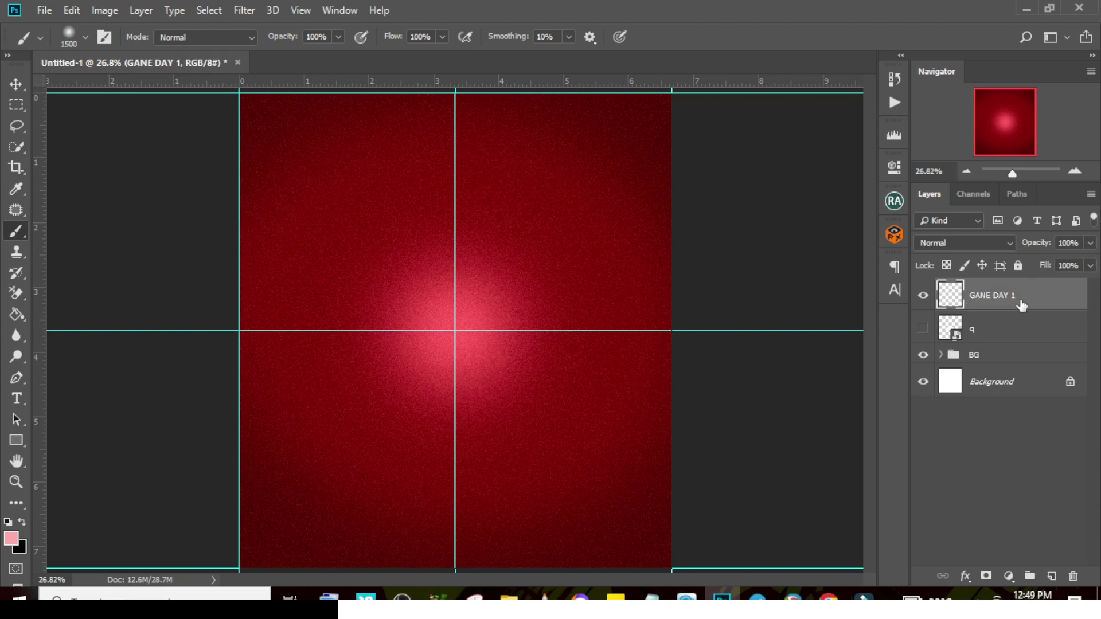
Open Vanishing Point on the GANE DAY 1 layer and draw a four-corner plane from the canvas's left edge, tapering towards the glow
{"action": "left_click", "coordinate": [246, 11]}
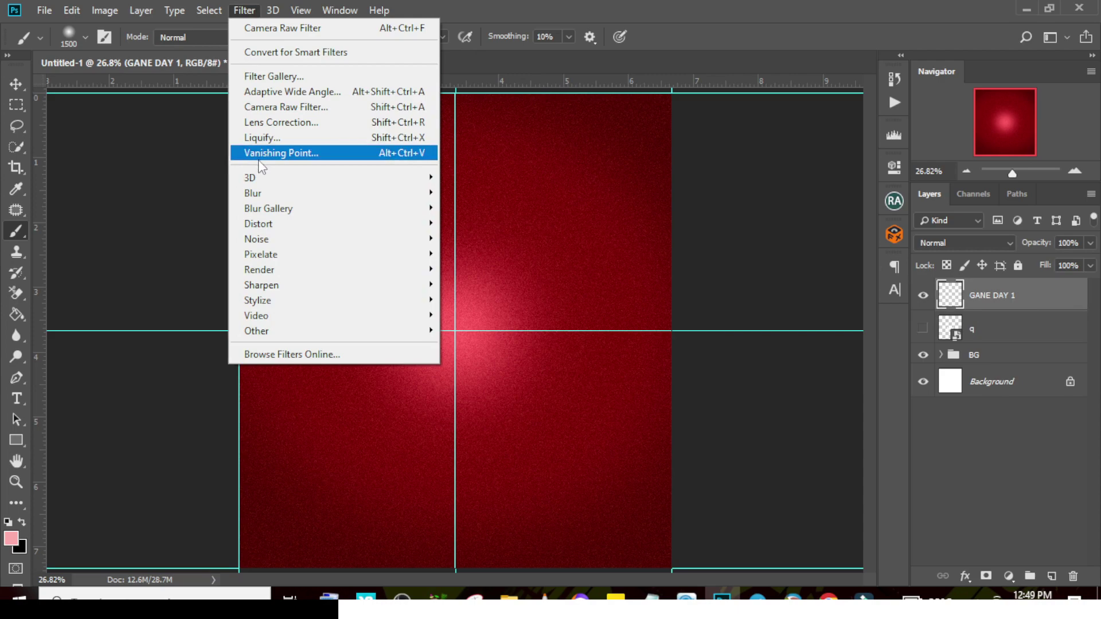
{"action": "left_click", "coordinate": [293, 153]}
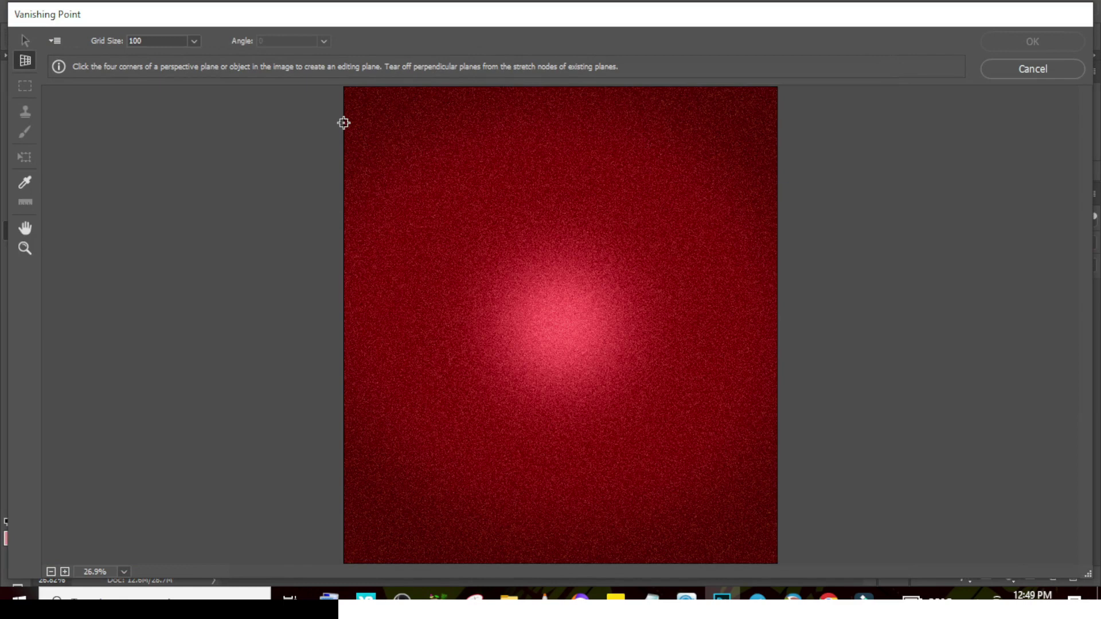
{"action": "left_click", "coordinate": [344, 123]}
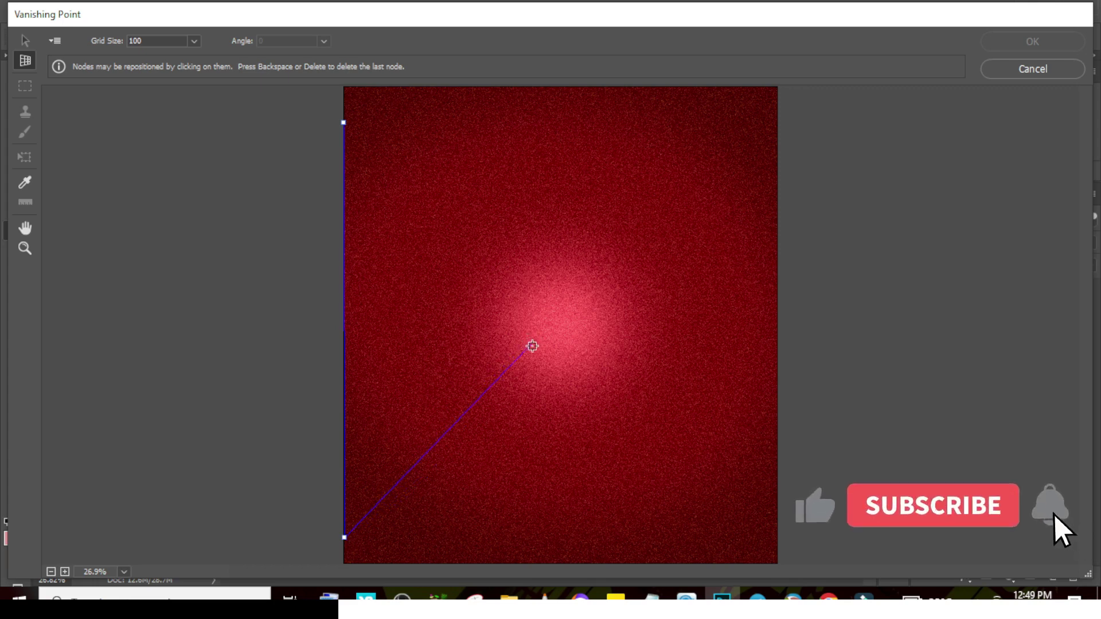
{"action": "left_click", "coordinate": [536, 377]}
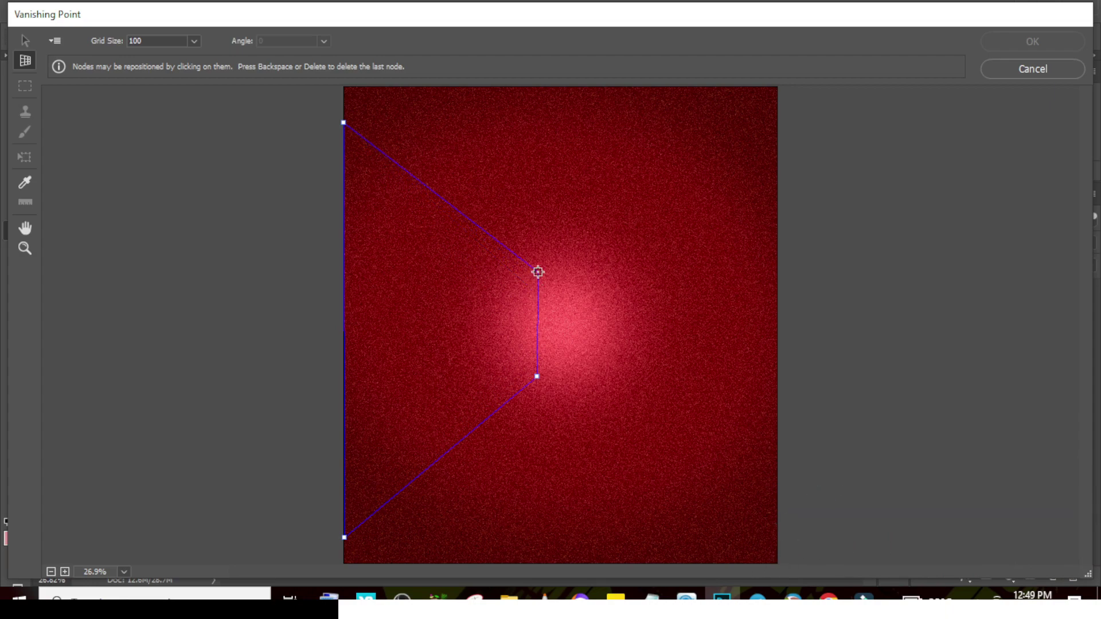
{"action": "left_click", "coordinate": [538, 272]}
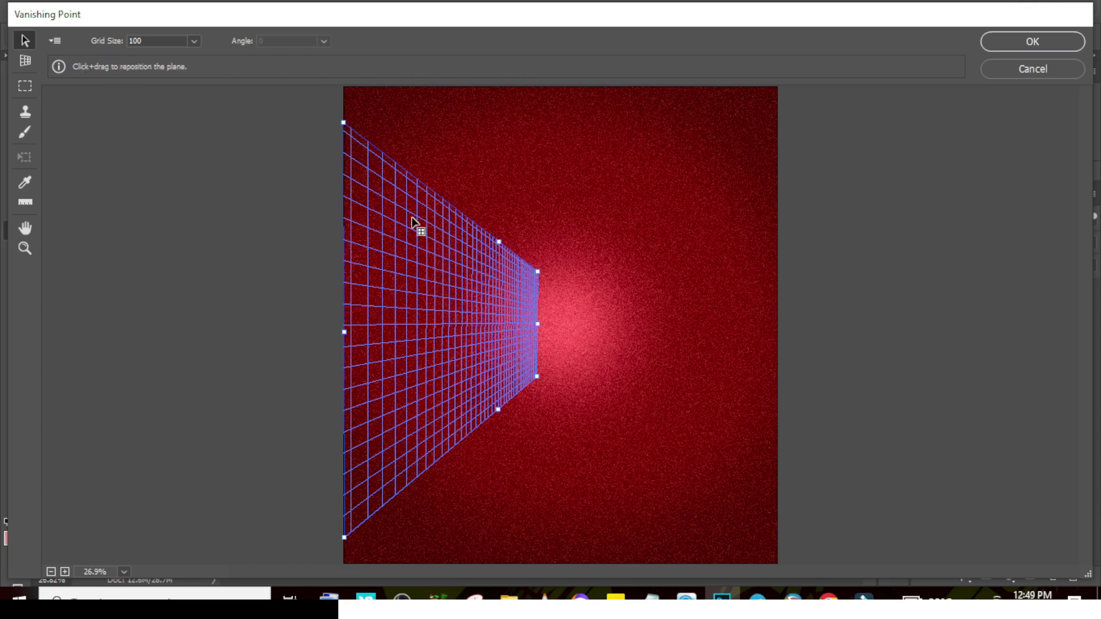
Paste the GAME DAY artwork into Vanishing Point and move it onto the perspective plane
{"action": "key", "text": "ctrl+v"}
{"action": "left_click", "coordinate": [408, 146]}
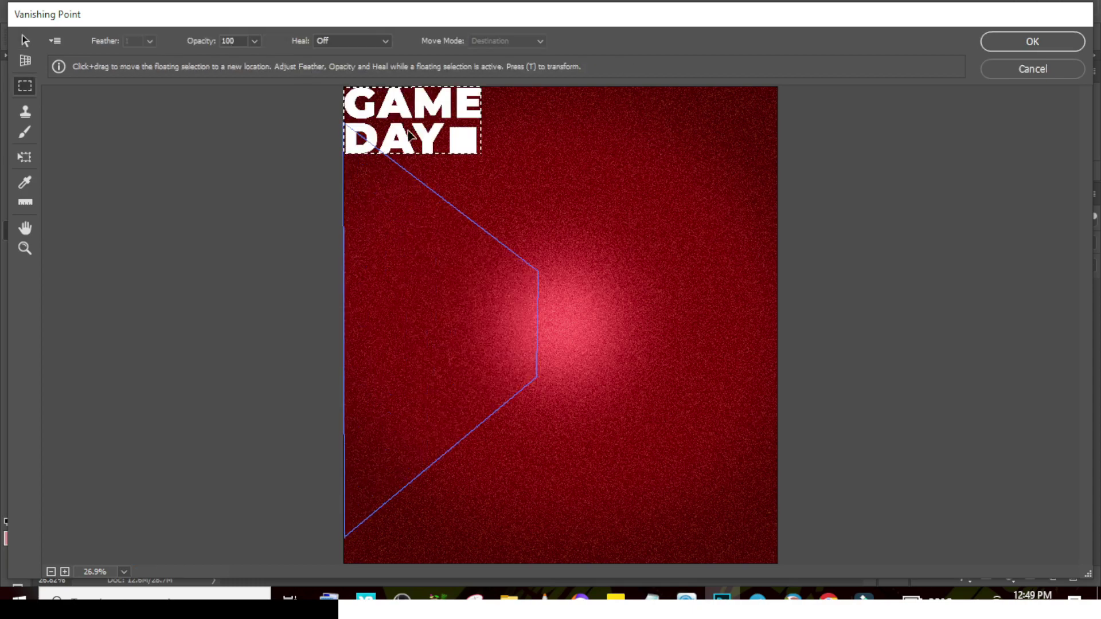
{"action": "left_click", "coordinate": [25, 43]}
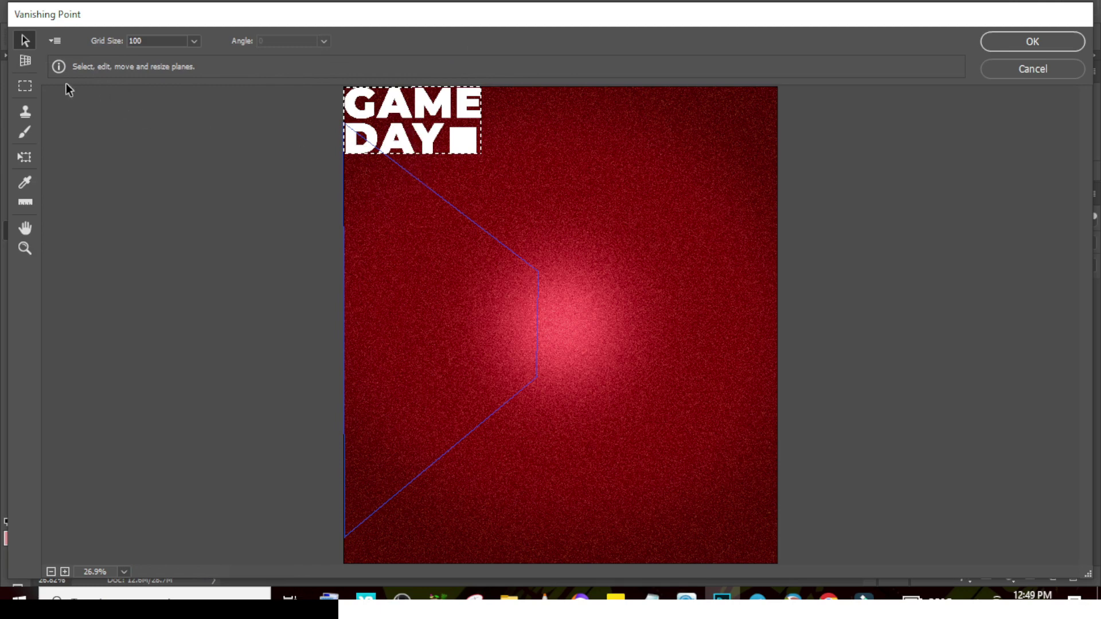
{"action": "left_click", "coordinate": [27, 85]}
{"action": "left_click_drag", "start_coordinate": [414, 117], "coordinate": [476, 327]}
{"action": "left_click", "coordinate": [27, 86]}
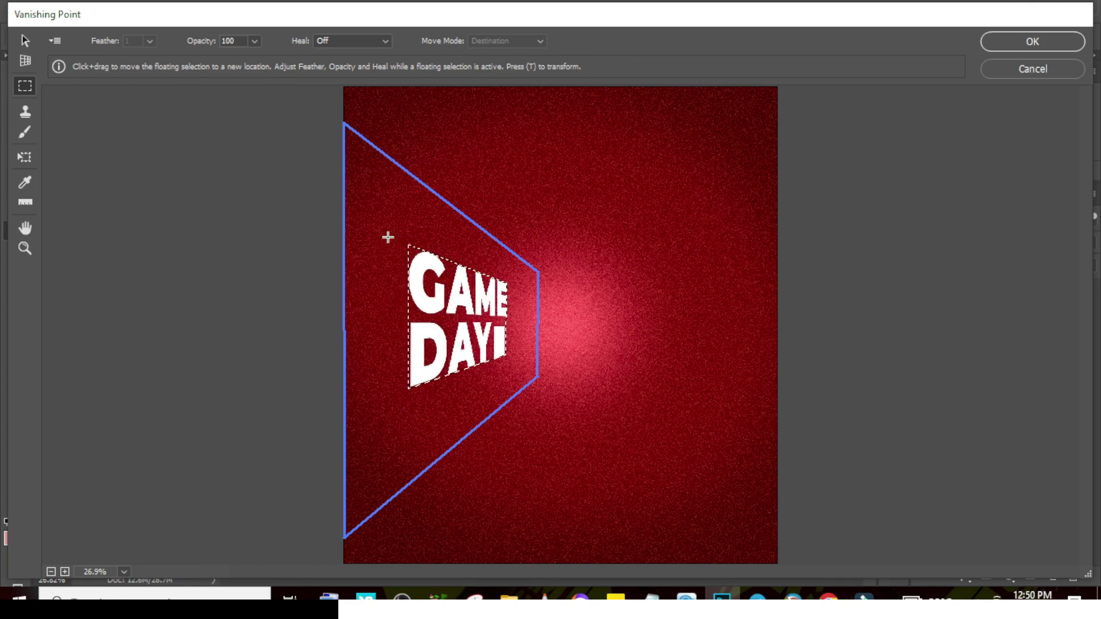
Transform the GAME DAY artwork until it fills the perspective plane and apply Vanishing Point
{"action": "left_click", "coordinate": [24, 158]}
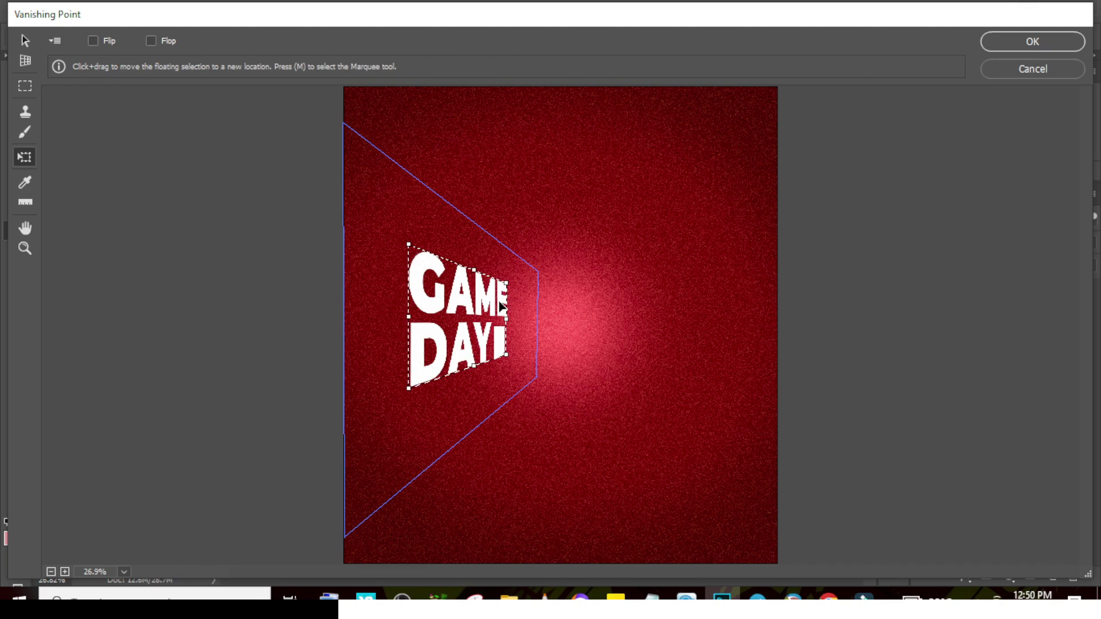
{"action": "left_click_drag", "start_coordinate": [508, 282], "coordinate": [531, 267]}
{"action": "left_click_drag", "start_coordinate": [409, 389], "coordinate": [340, 542]}
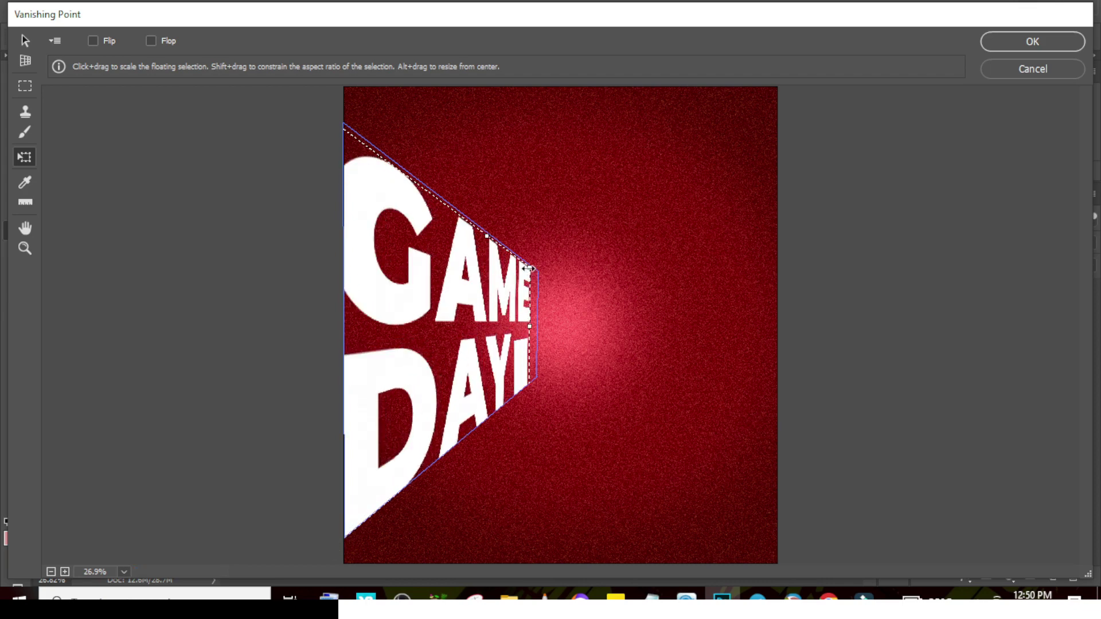
{"action": "left_click_drag", "start_coordinate": [533, 267], "coordinate": [531, 266]}
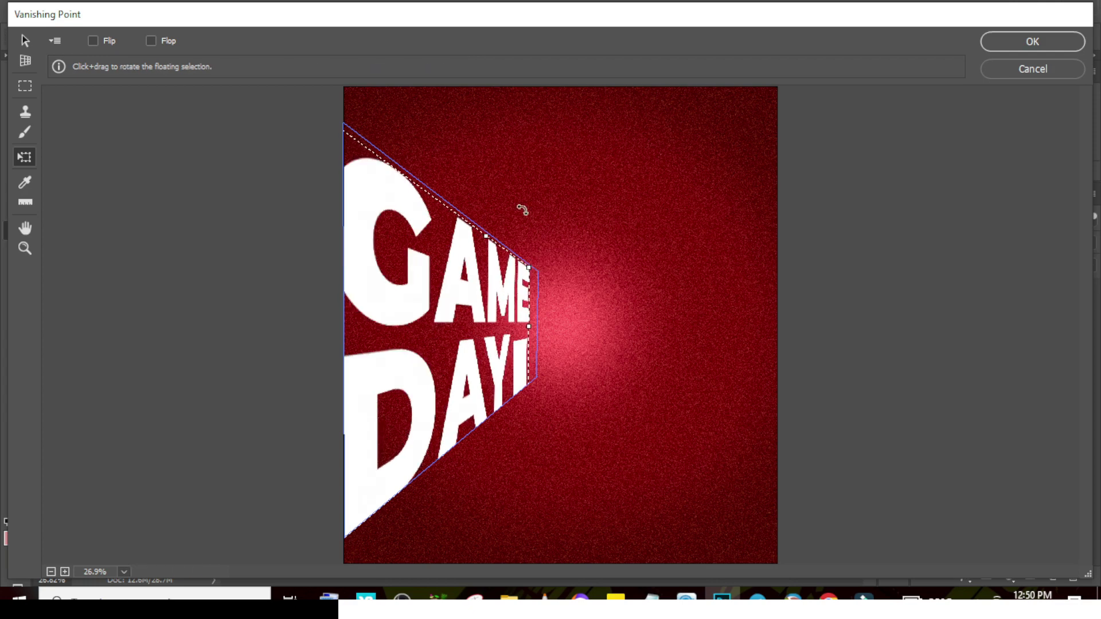
{"action": "left_click", "coordinate": [1030, 43]}
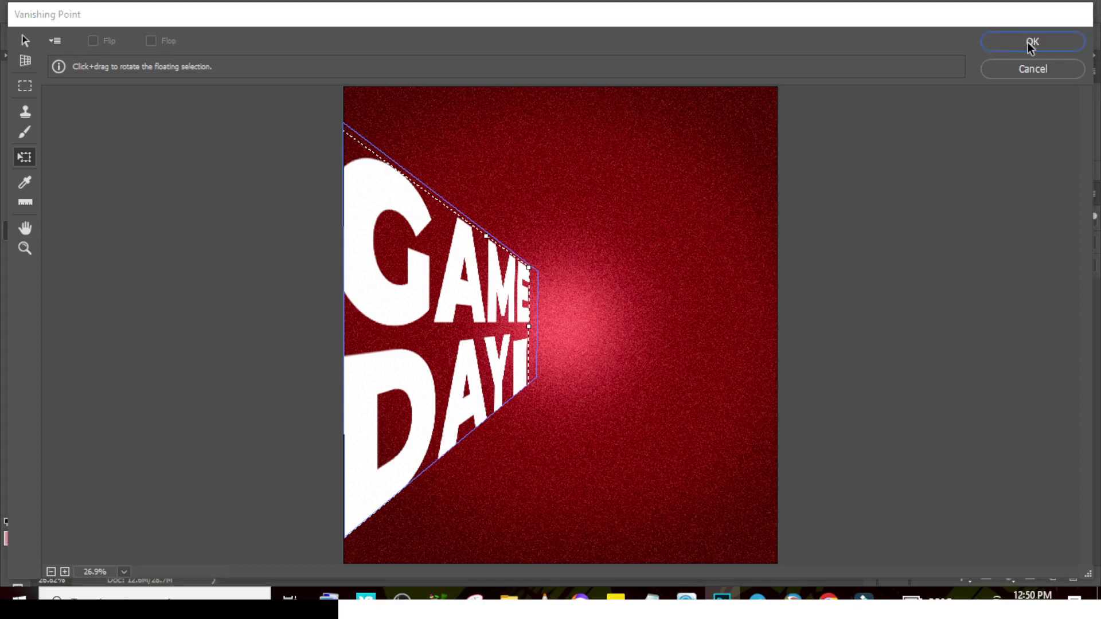
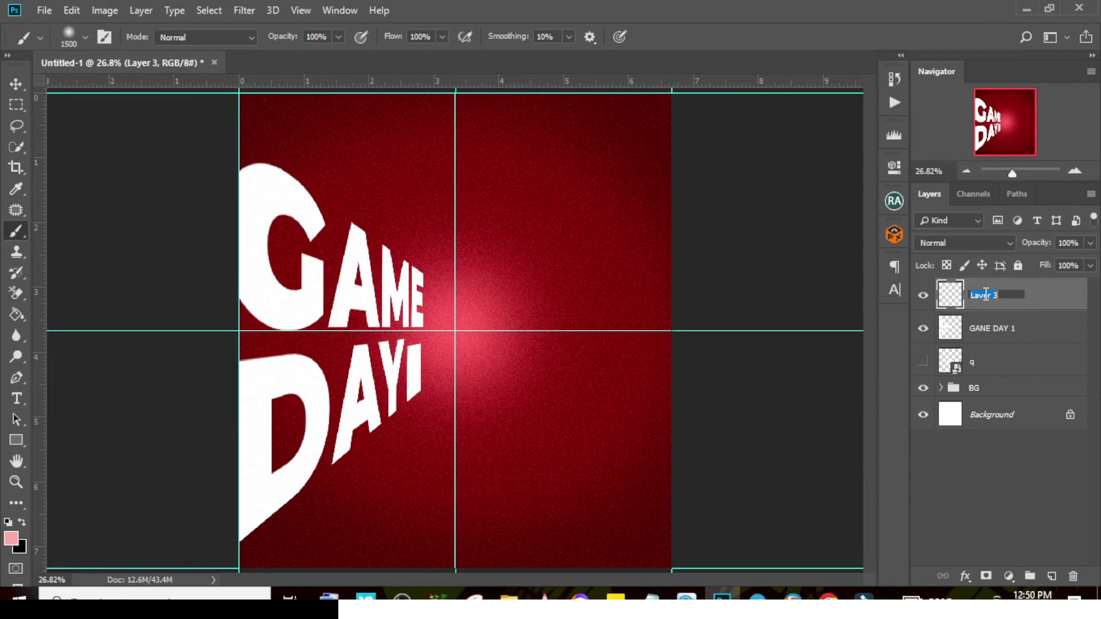
Add a new layer above GANE DAY 1 and name it GAME DAY 2
{"action": "type", "text": "GAME DAY 2"}
{"action": "key", "text": "Return"}
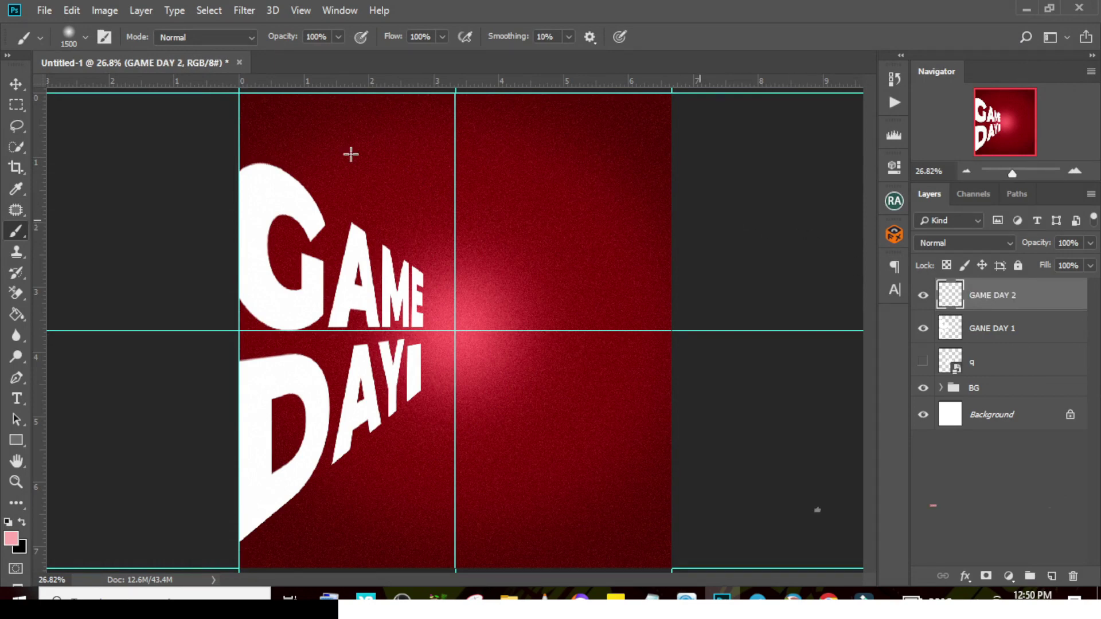
Open Vanishing Point on the GAME DAY 2 layer and draw a four-corner plane from the canvas's right edge, tapering towards the glow
{"action": "left_click", "coordinate": [244, 10]}
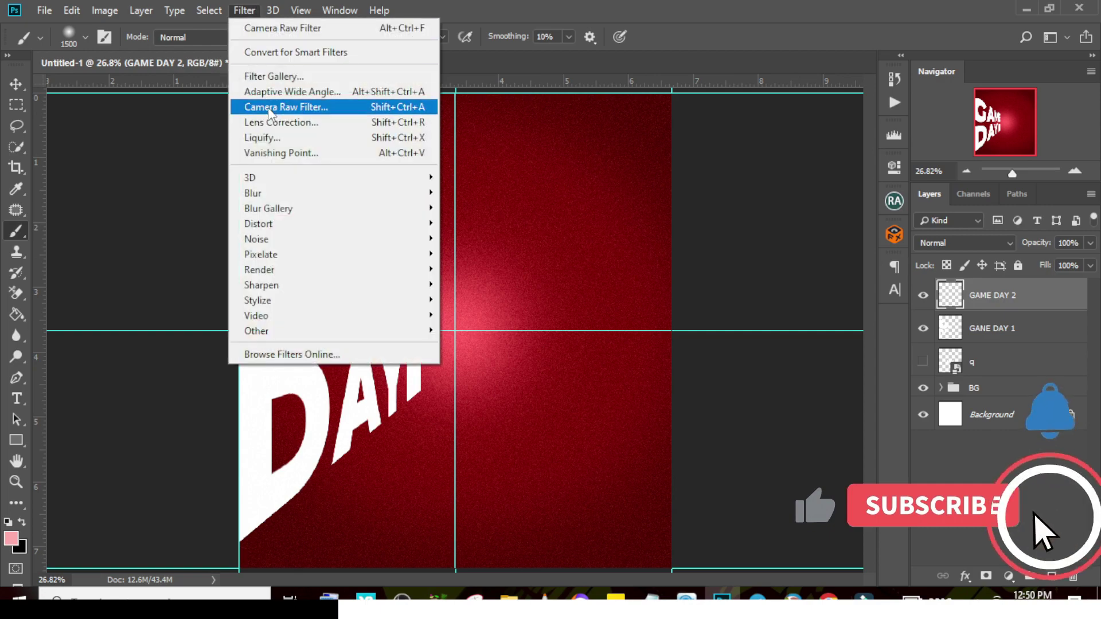
{"action": "left_click", "coordinate": [267, 154]}
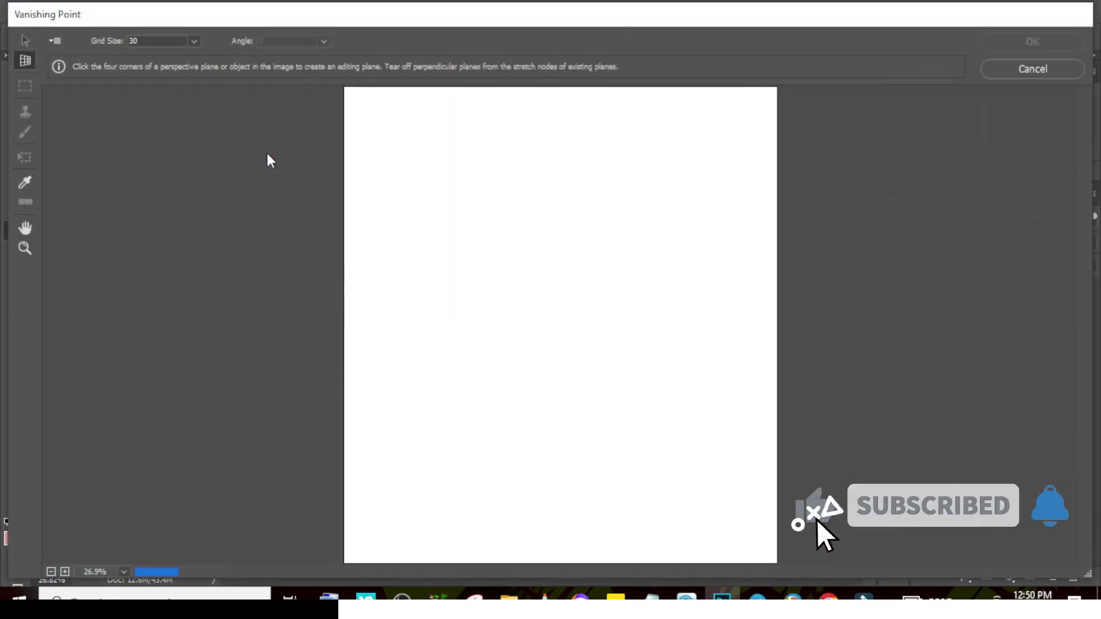
{"action": "left_click", "coordinate": [25, 63]}
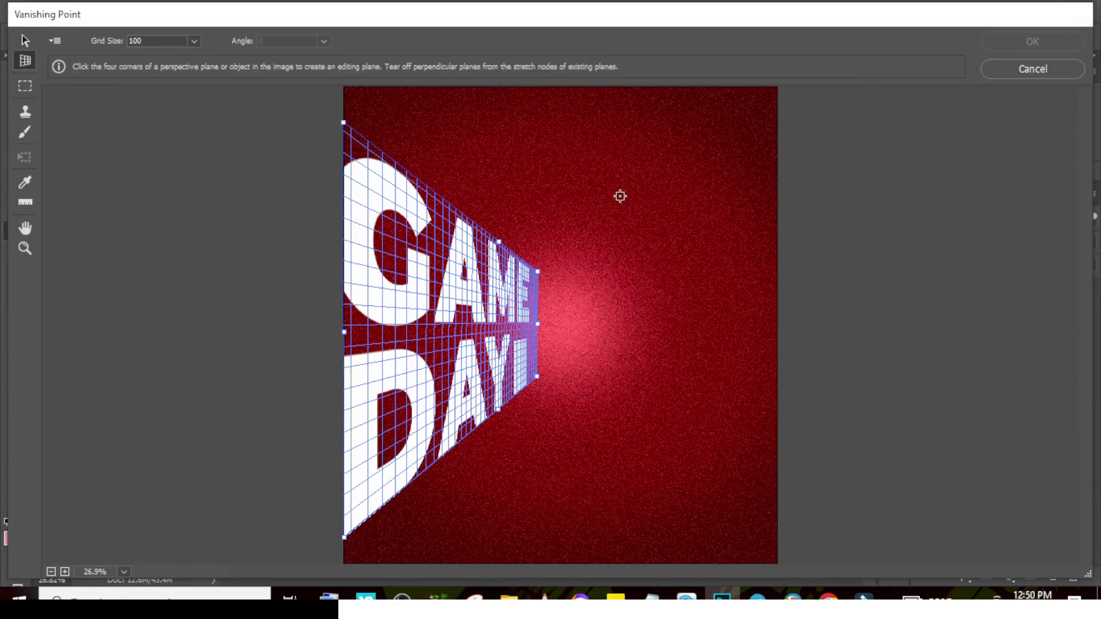
{"action": "left_click", "coordinate": [777, 117]}
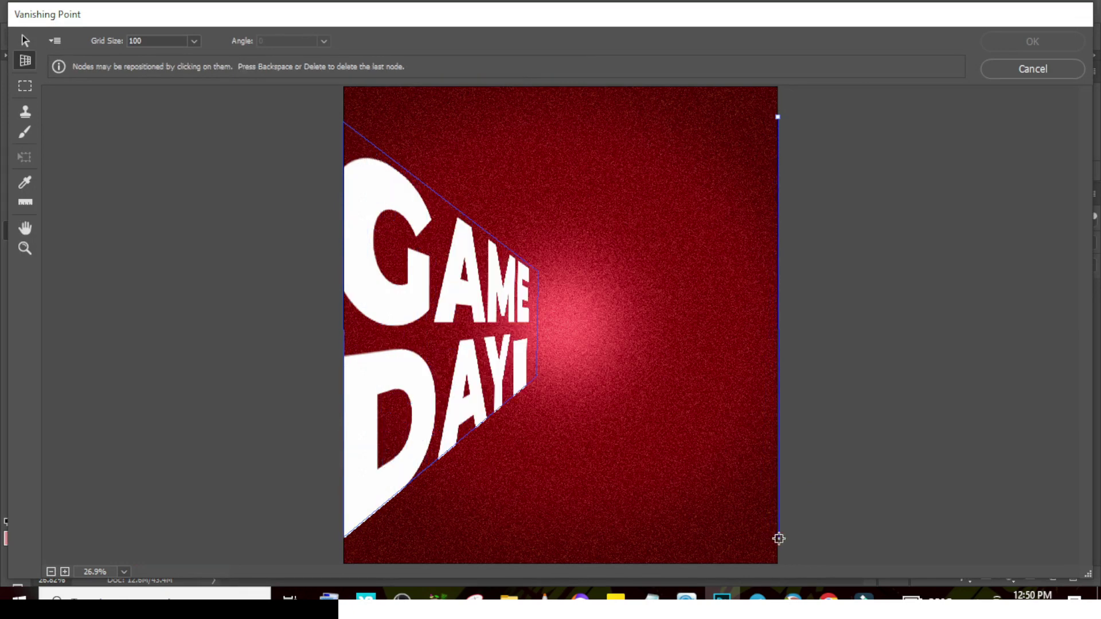
{"action": "left_click", "coordinate": [590, 378]}
{"action": "left_click", "coordinate": [592, 275]}
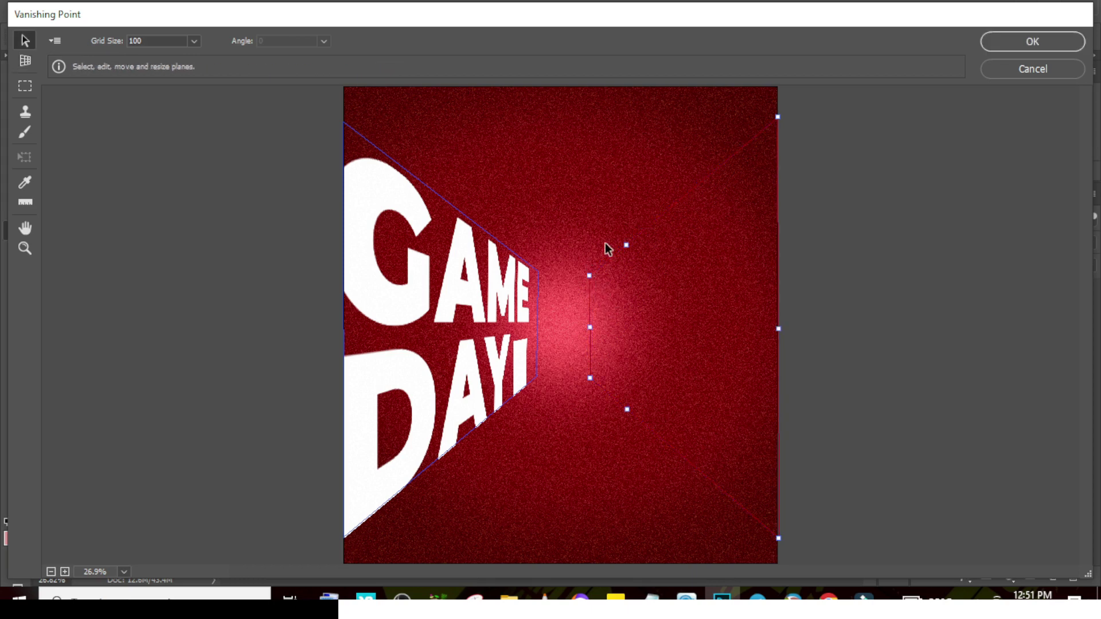
{"action": "left_click_drag", "start_coordinate": [591, 276], "coordinate": [594, 277]}
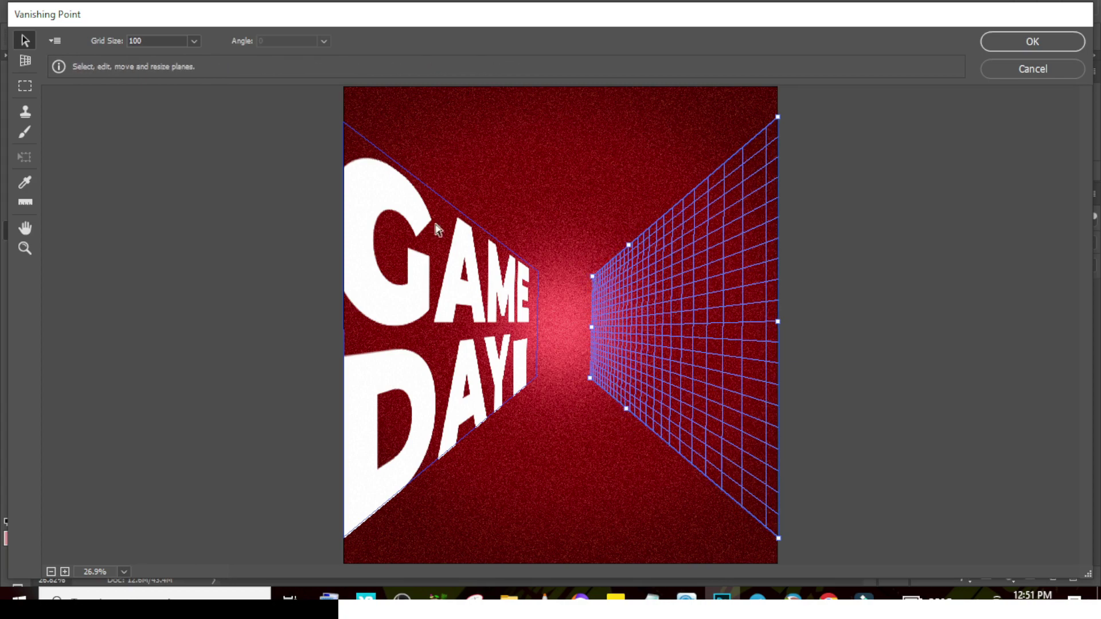
Paste the GAME DAY artwork into Vanishing Point and move it onto the new right-hand perspective plane
{"action": "key", "text": "alt"}
{"action": "key", "text": "ctrl+v"}
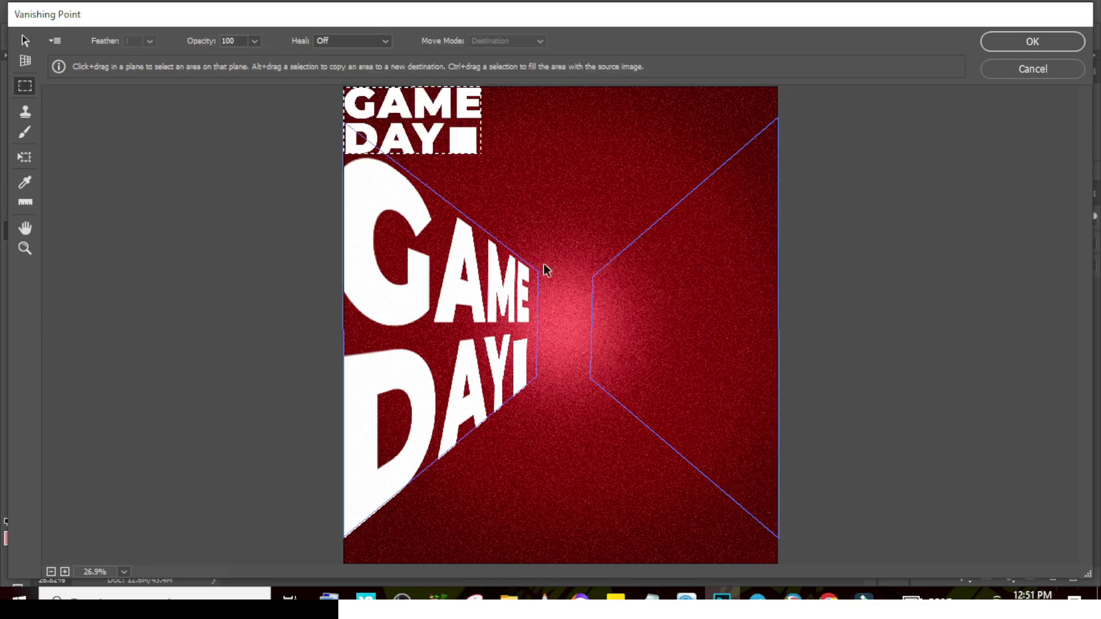
{"action": "left_click_drag", "start_coordinate": [383, 111], "coordinate": [652, 320]}
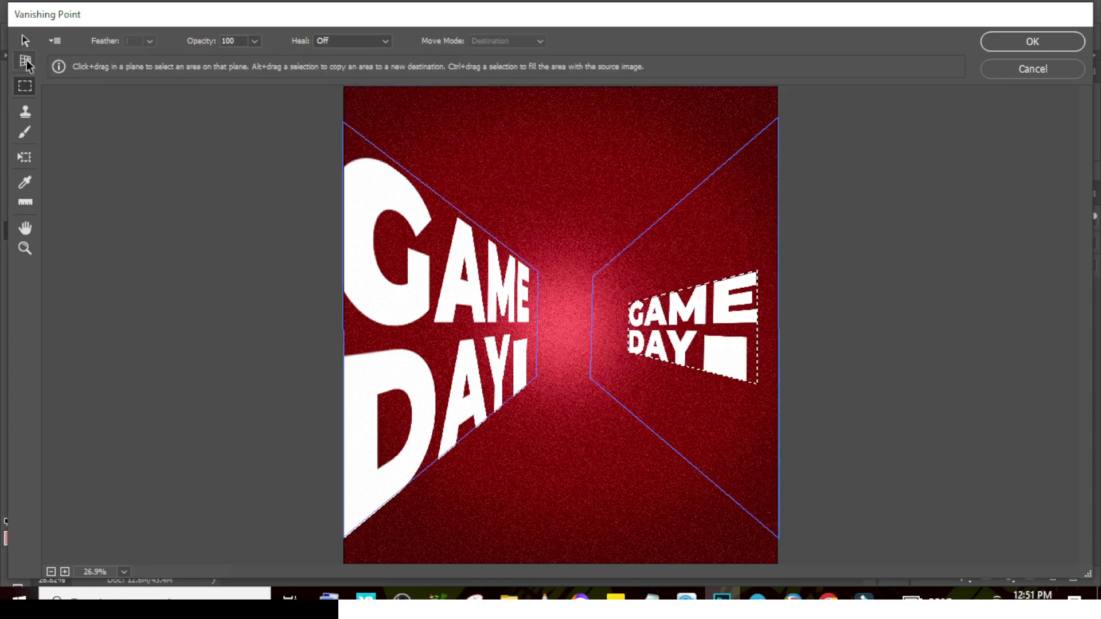
Transform the pasted GAME DAY artwork until it fills the right-hand plane and apply Vanishing Point
{"action": "left_click", "coordinate": [25, 158]}
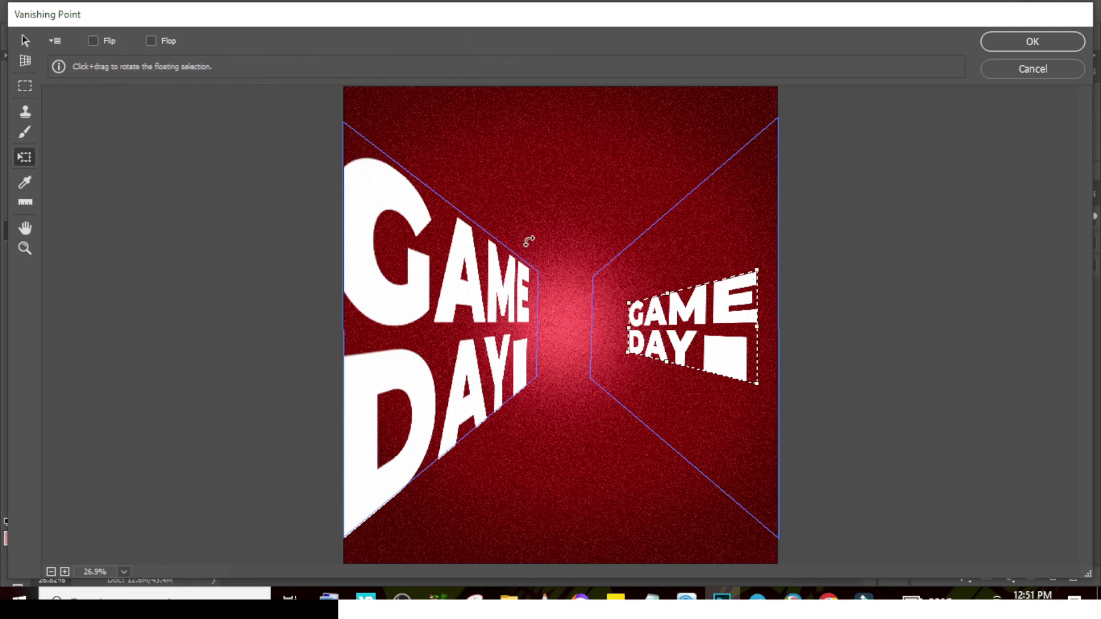
{"action": "left_click_drag", "start_coordinate": [629, 302], "coordinate": [594, 276]}
{"action": "left_click_drag", "start_coordinate": [757, 383], "coordinate": [827, 584]}
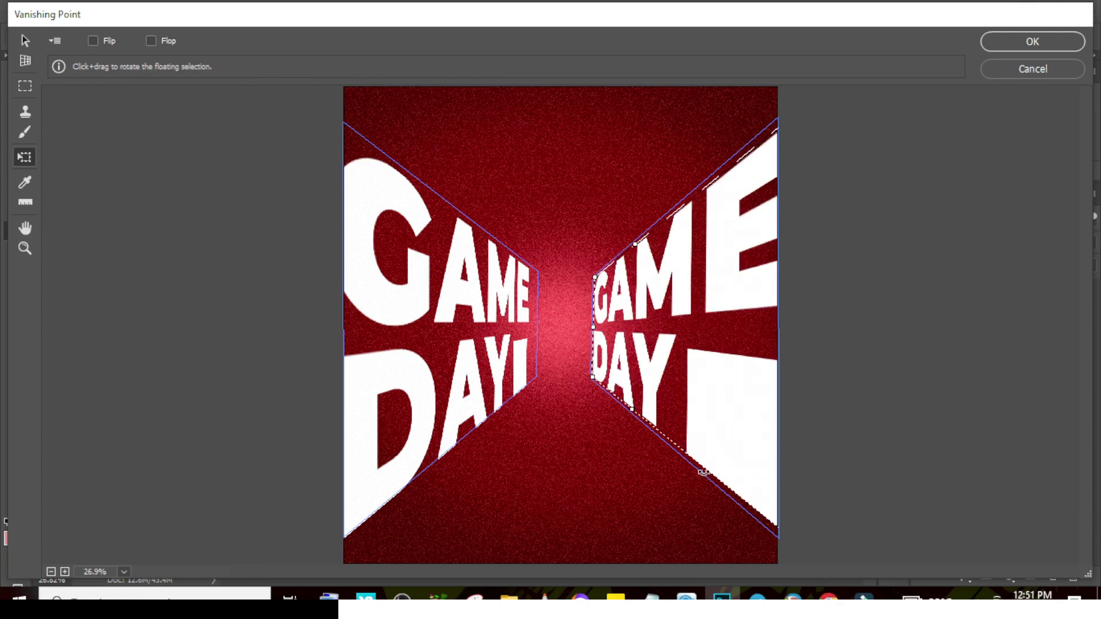
{"action": "left_click_drag", "start_coordinate": [717, 344], "coordinate": [711, 343]}
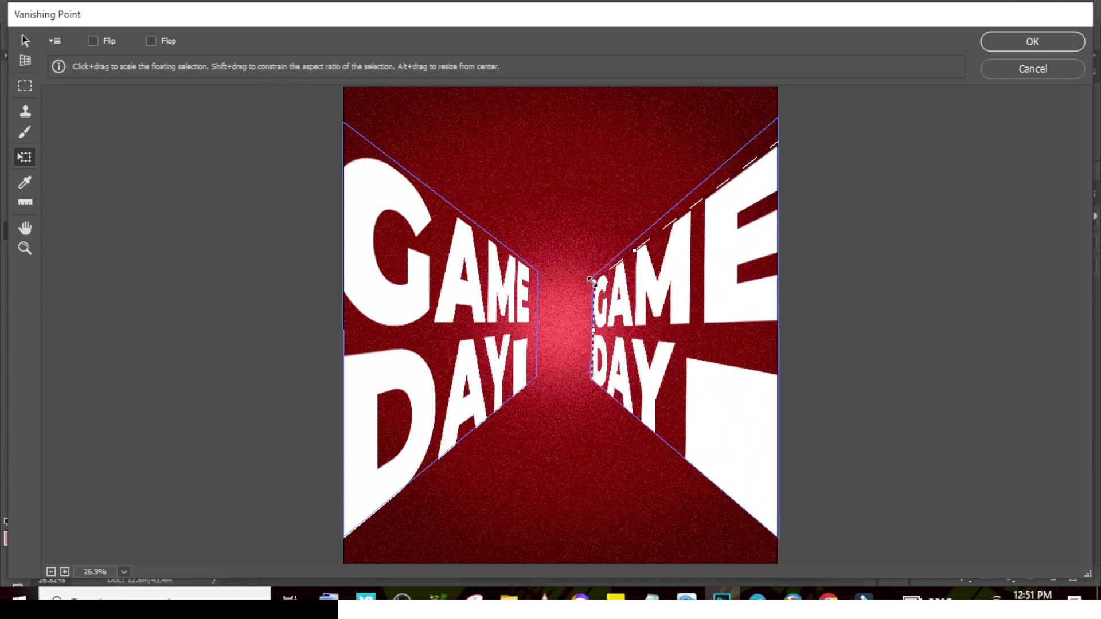
{"action": "left_click_drag", "start_coordinate": [591, 281], "coordinate": [593, 278]}
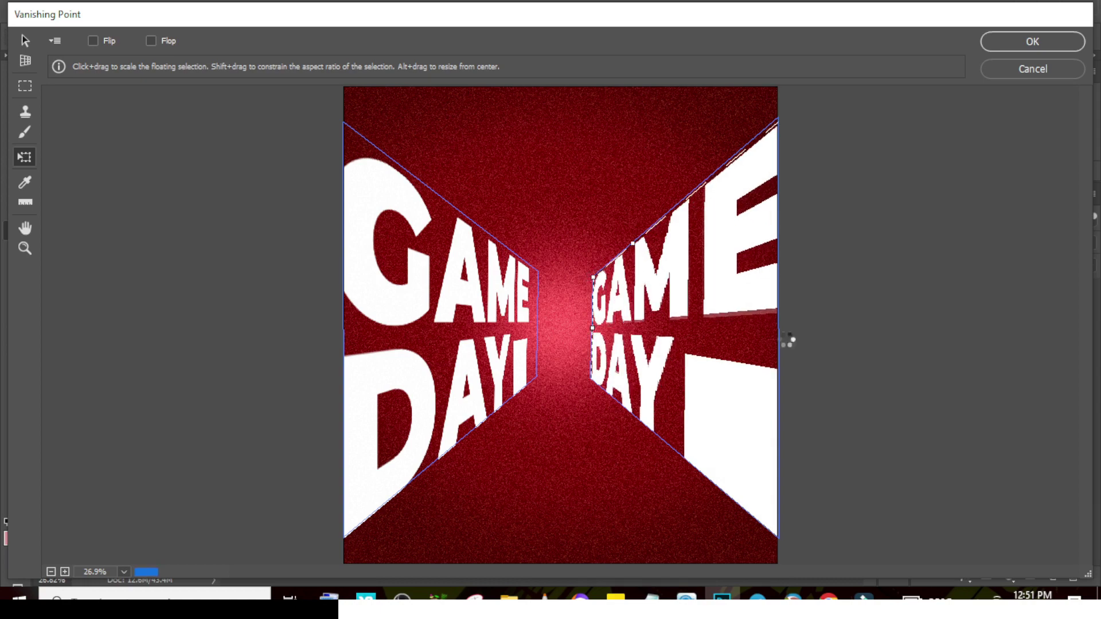
{"action": "key", "text": "Return"}
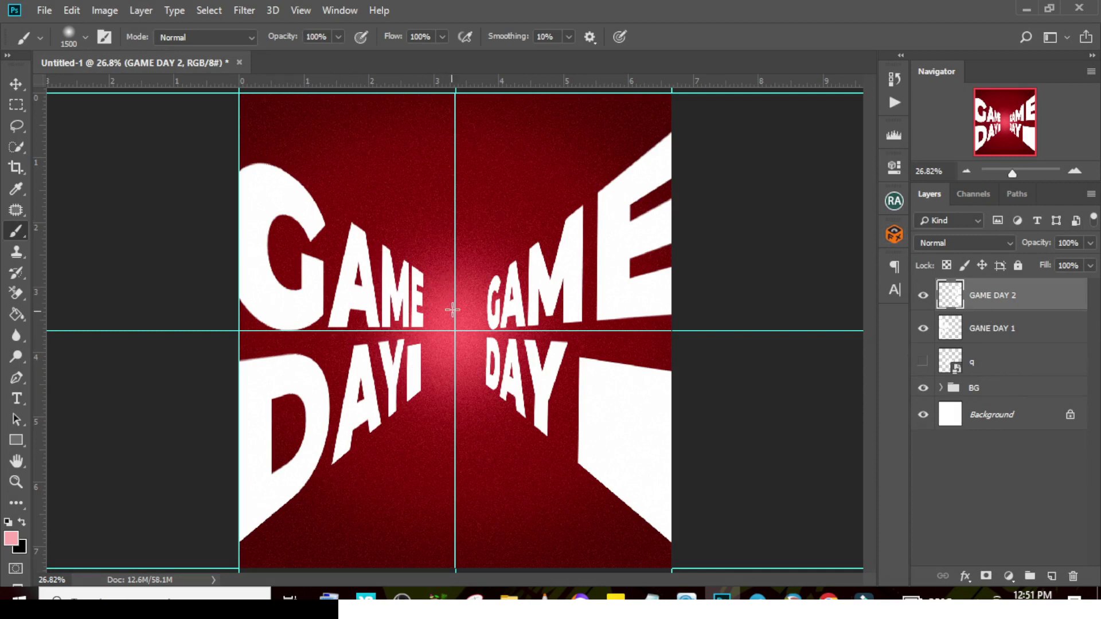
Group the GAME DAY 2 and GANE DAY 1 layers and name the group GAME DAY
{"action": "left_click", "coordinate": [987, 331], "text": "shift"}
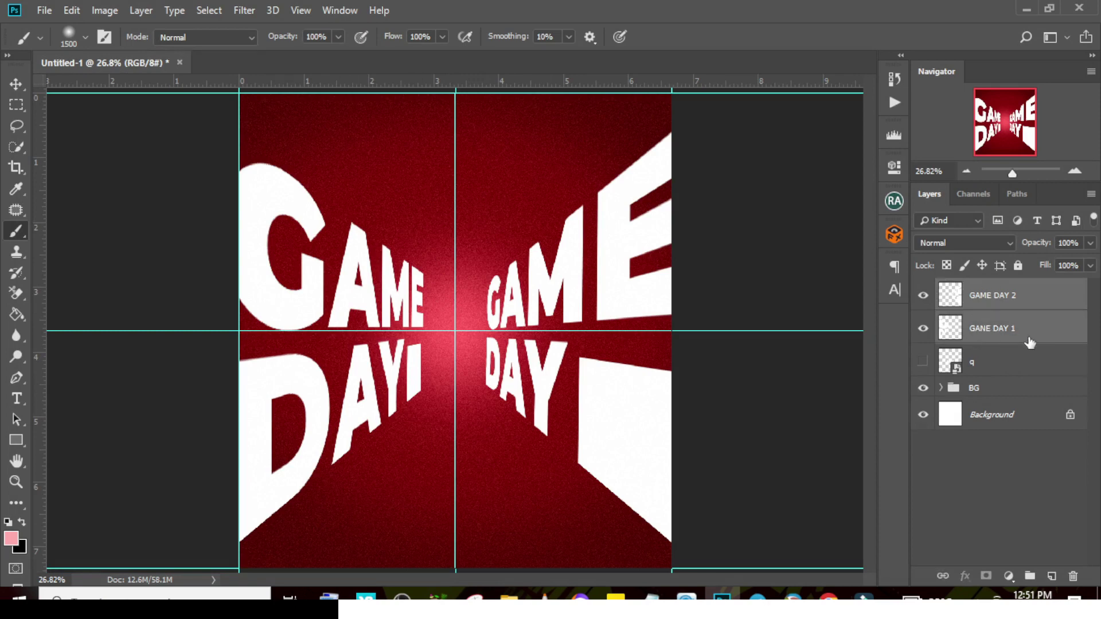
{"action": "key", "text": "ctrl+g"}
{"action": "double_click", "coordinate": [989, 289]}
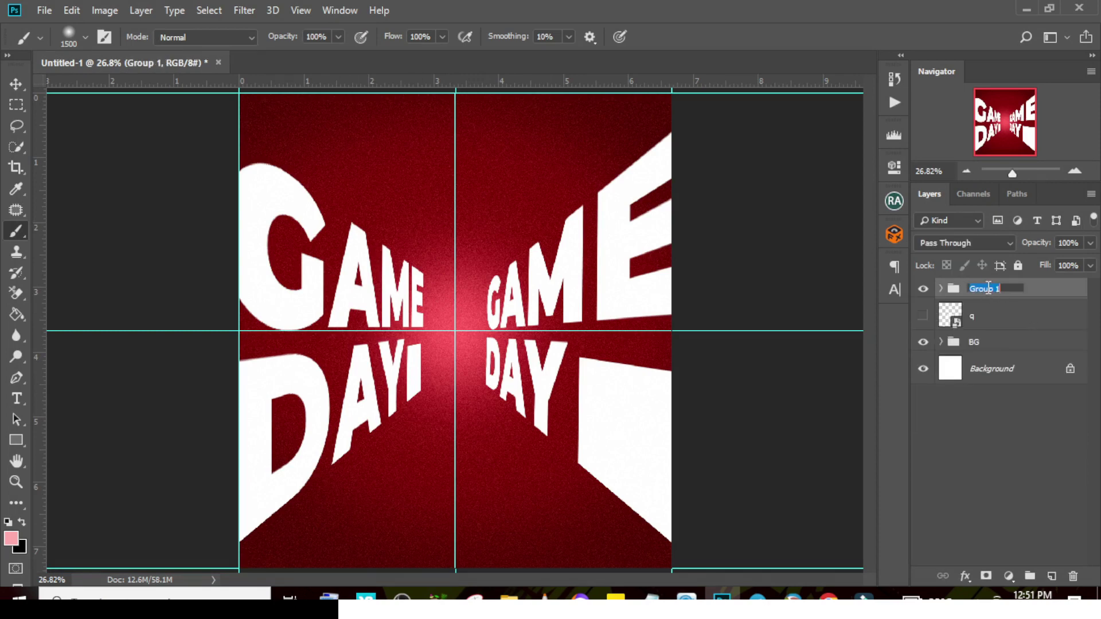
{"action": "type", "text": "GAME DAY"}
{"action": "key", "text": "Return"}
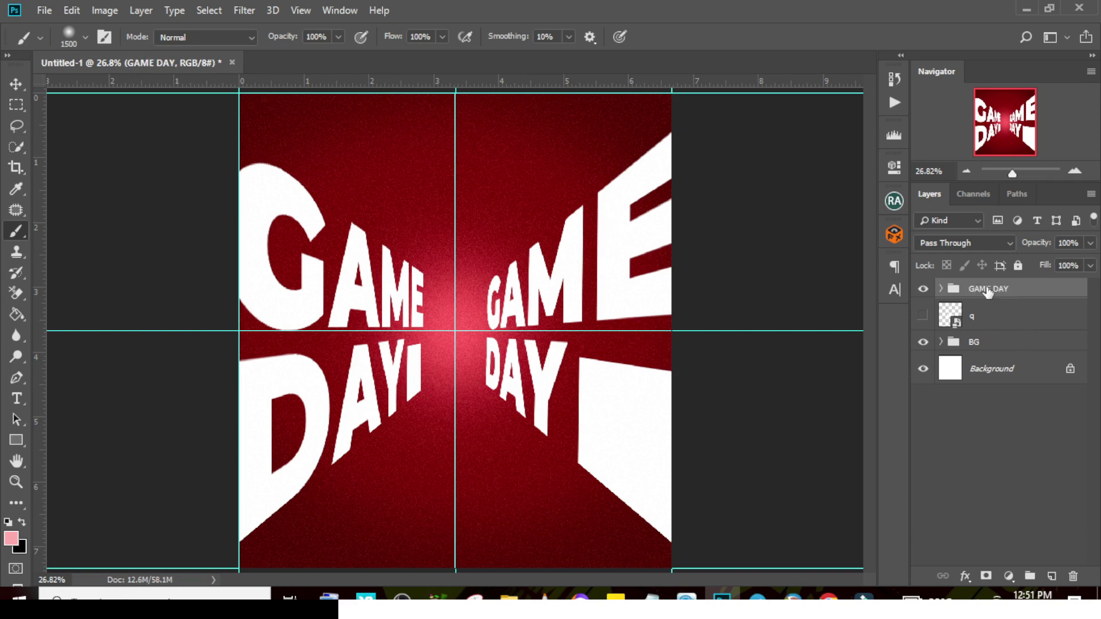
Move the hidden q layer into the GAME DAY group and expand the group to check its contents
{"action": "left_click", "coordinate": [957, 325]}
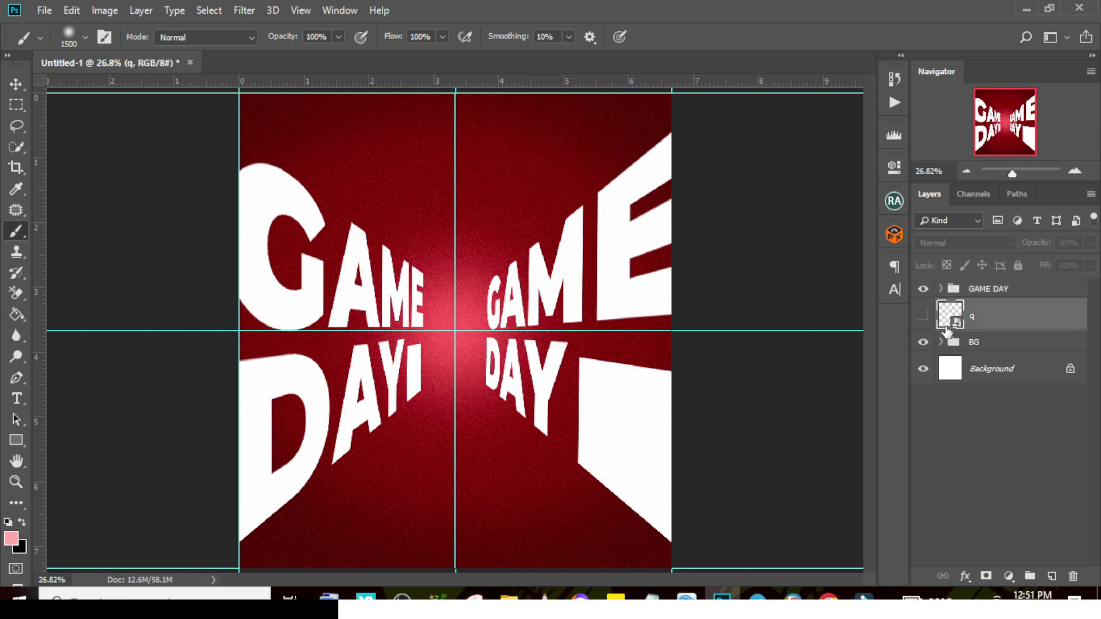
{"action": "left_click", "coordinate": [941, 342]}
{"action": "left_click_drag", "start_coordinate": [950, 315], "coordinate": [953, 293]}
{"action": "left_click", "coordinate": [941, 310]}
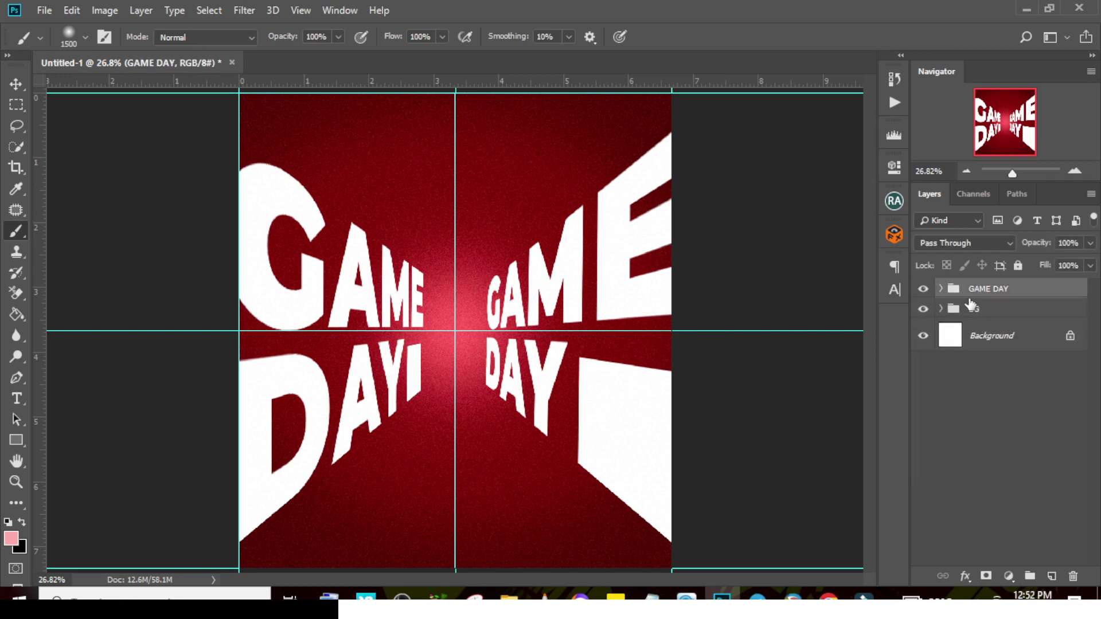
{"action": "left_click", "coordinate": [941, 288]}
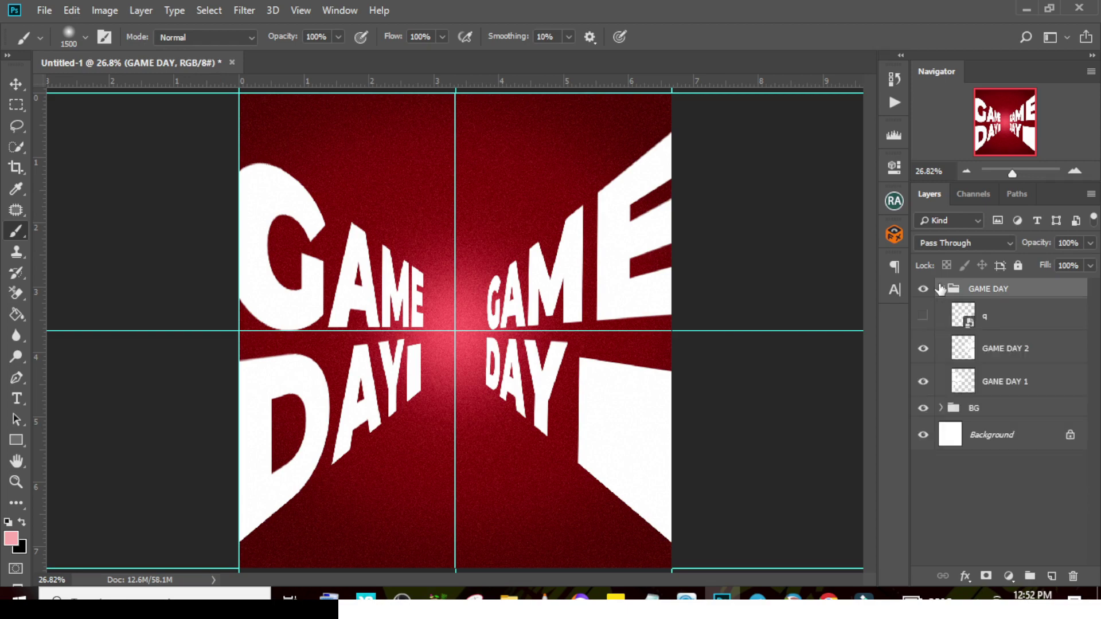
Apply a Color Overlay layer style in yellow ffff00 to the GAME DAY group
{"action": "double_click", "coordinate": [1066, 289]}
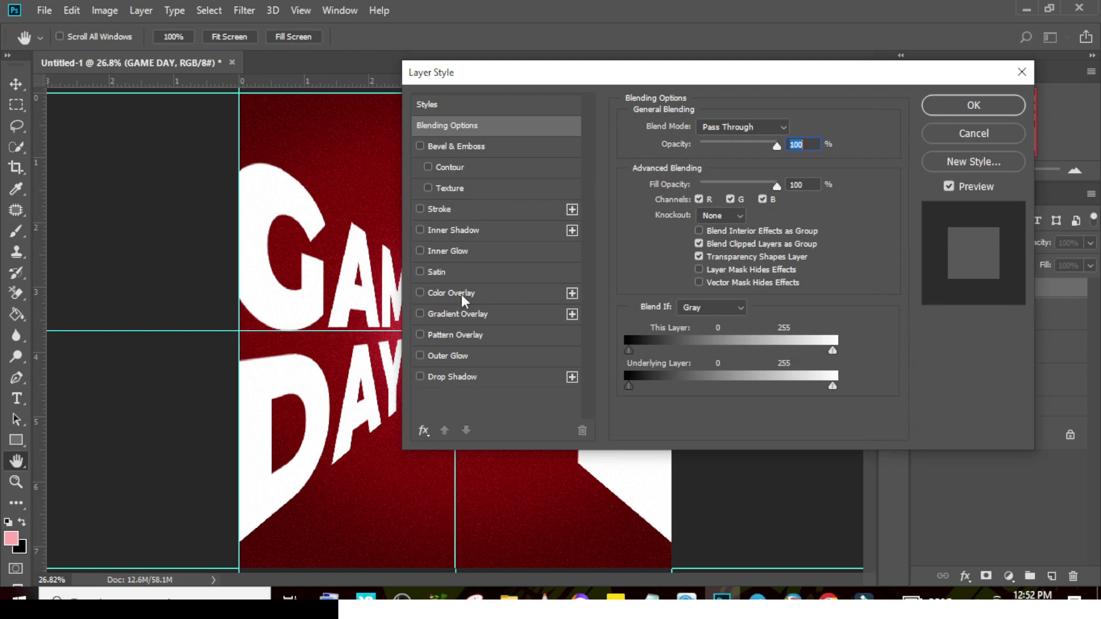
{"action": "left_click_drag", "start_coordinate": [540, 76], "coordinate": [679, 73]}
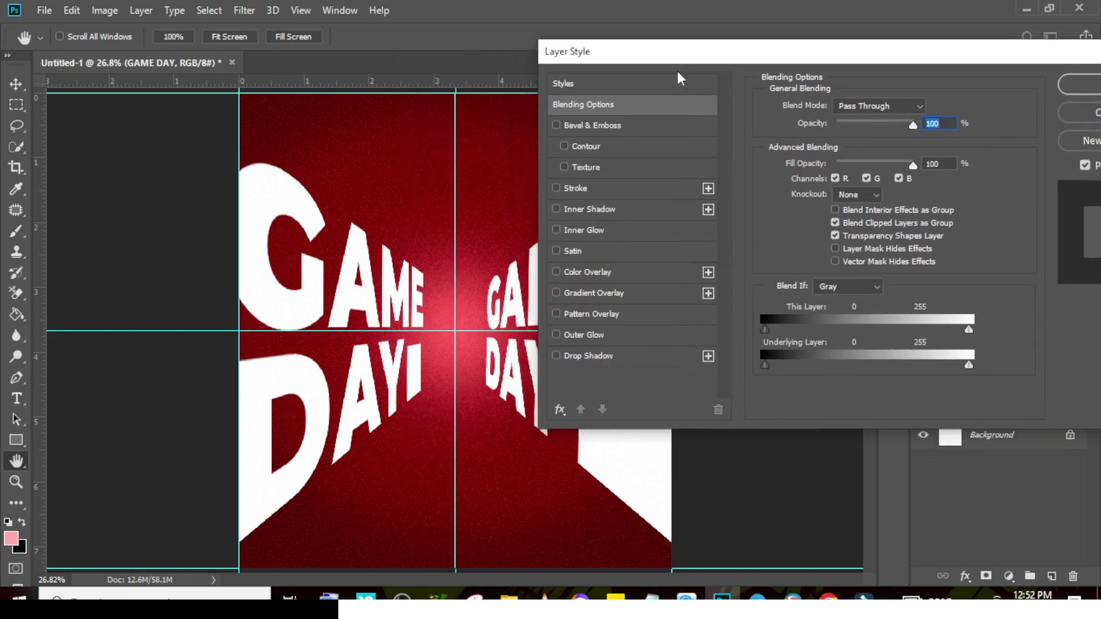
{"action": "left_click", "coordinate": [582, 271]}
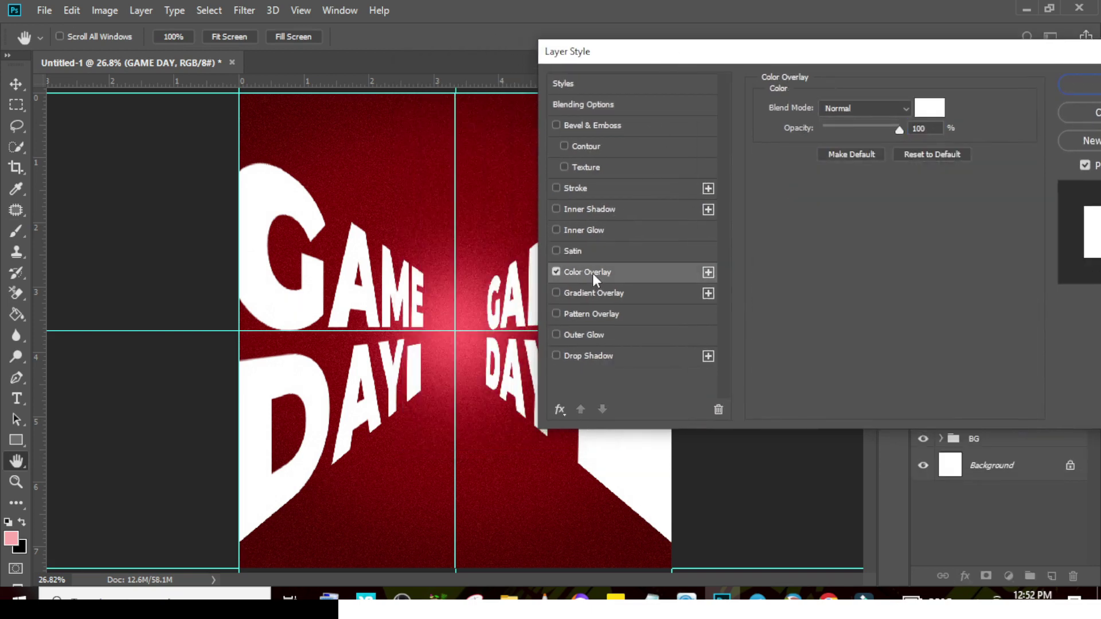
{"action": "left_click", "coordinate": [930, 109]}
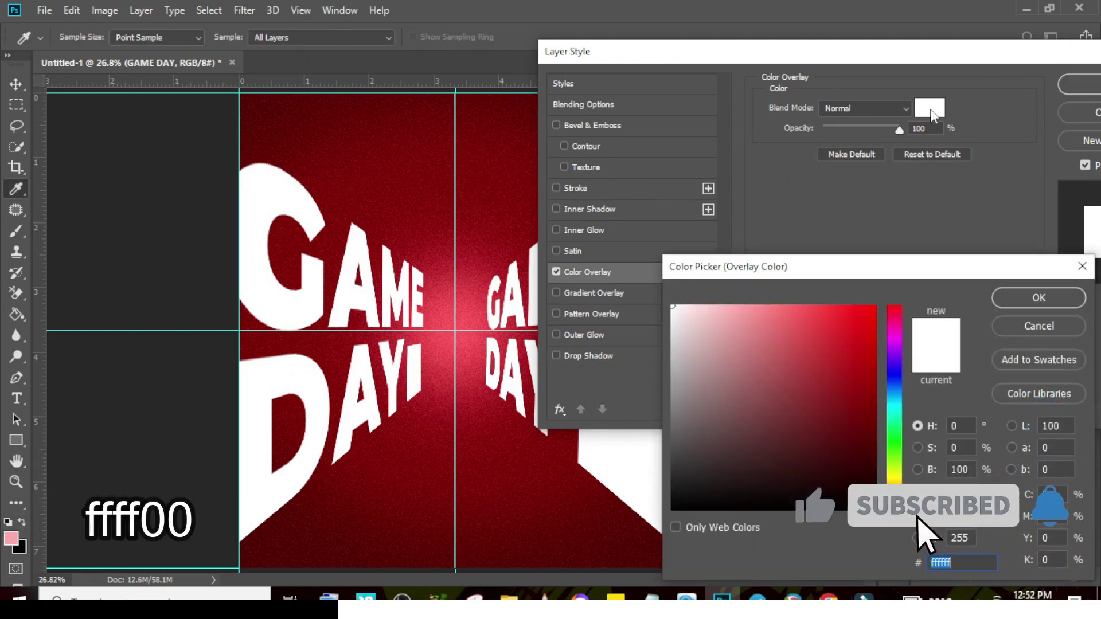
{"action": "type", "text": "ffff00"}
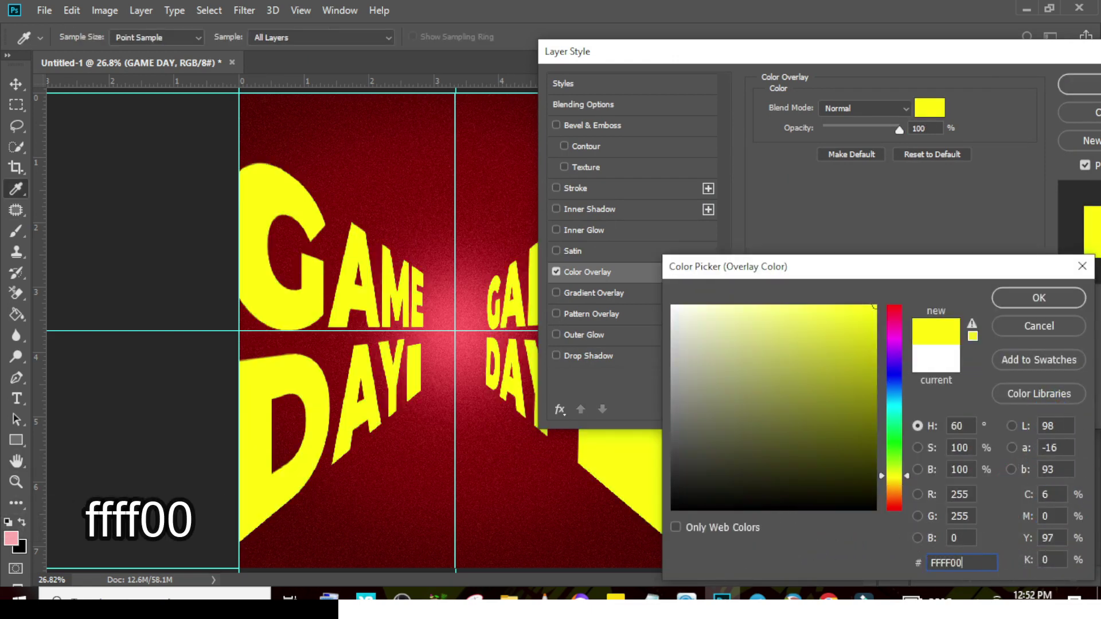
{"action": "key", "text": "Return"}
{"action": "left_click", "coordinate": [1076, 85]}
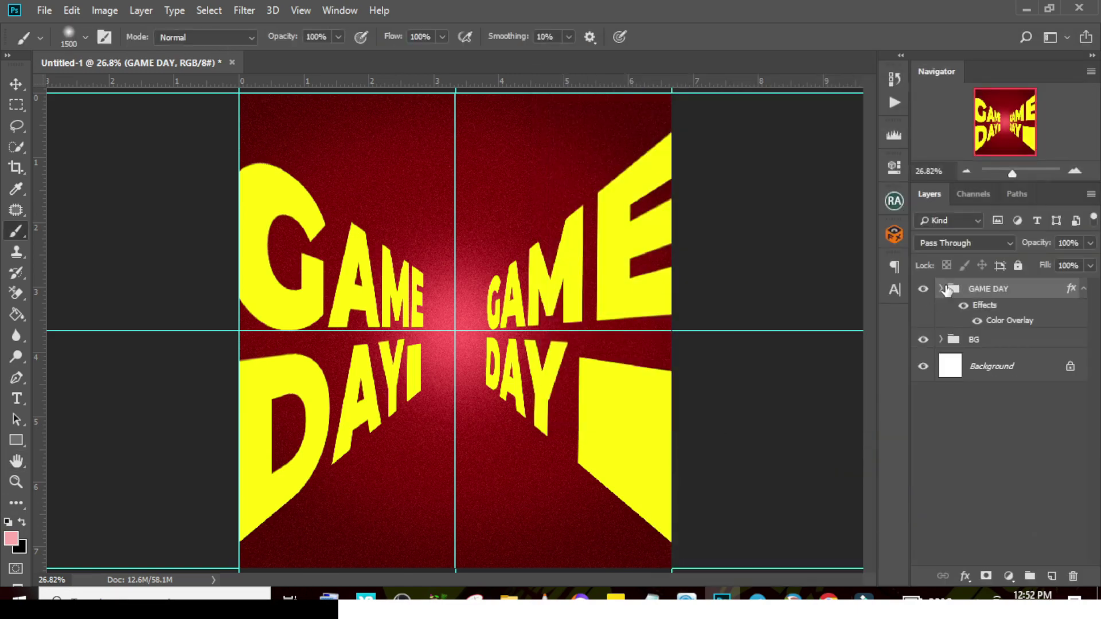
Place the Bruno Fernandes render from folder 26 and scale it down around the canvas centre, between the two GAME DAY texts
{"action": "left_click", "coordinate": [509, 596]}
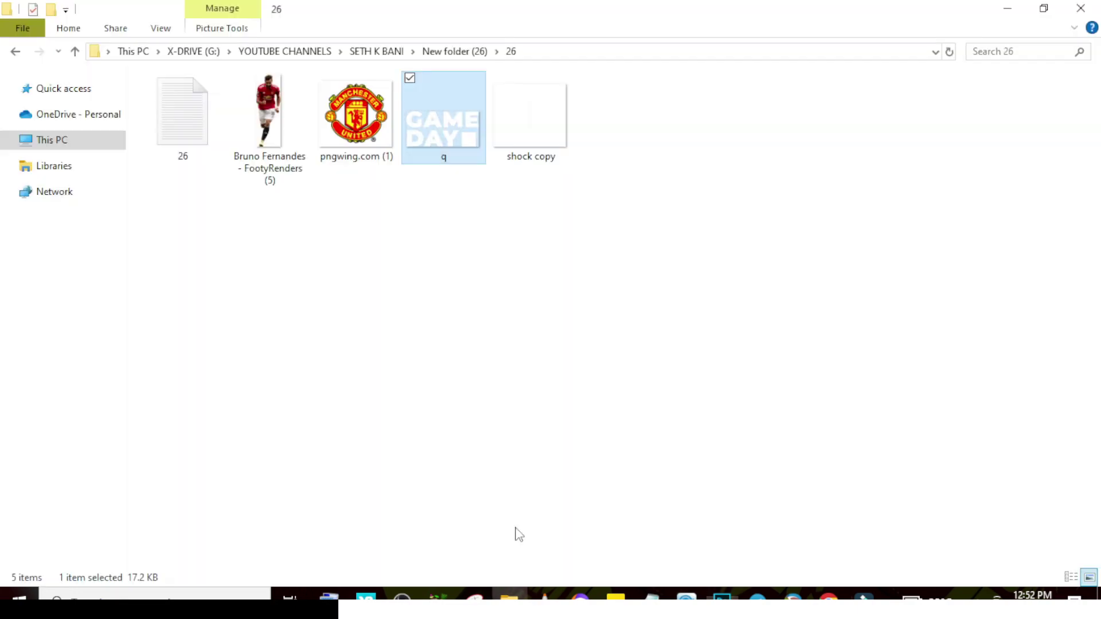
{"action": "left_click_drag", "start_coordinate": [307, 140], "coordinate": [494, 391]}
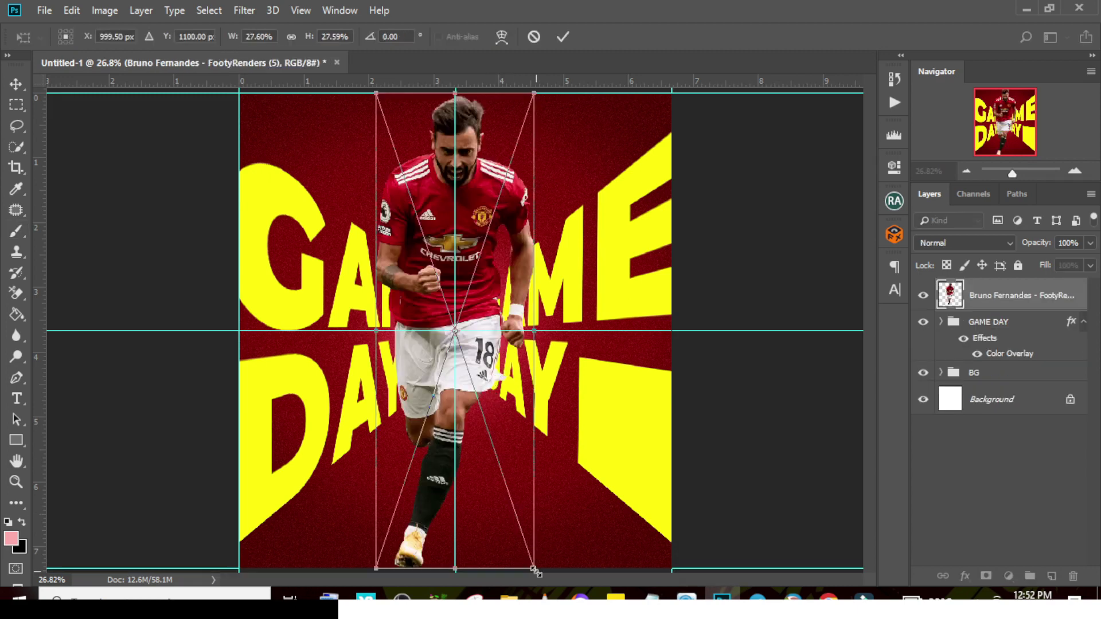
{"action": "left_click_drag", "start_coordinate": [534, 571], "coordinate": [489, 436]}
{"action": "key", "text": "Return"}
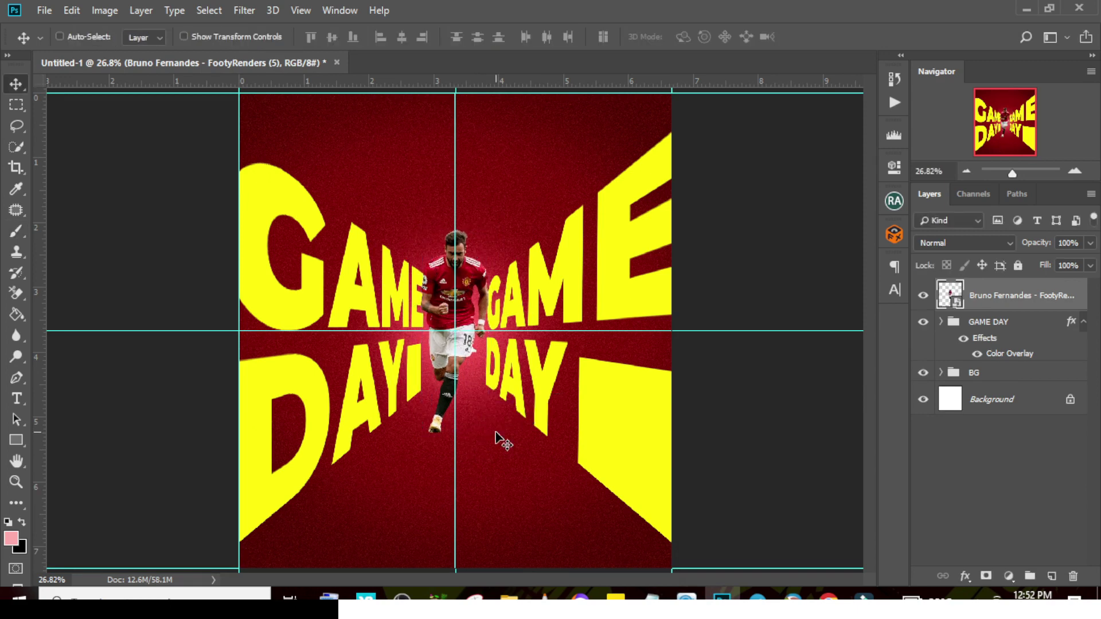
Nudge the player render slightly to the right of the vertical centre guide
{"action": "key", "text": "shift+Right"}
{"action": "key", "text": "shift+Right"}
{"action": "key", "text": "shift+Right"}
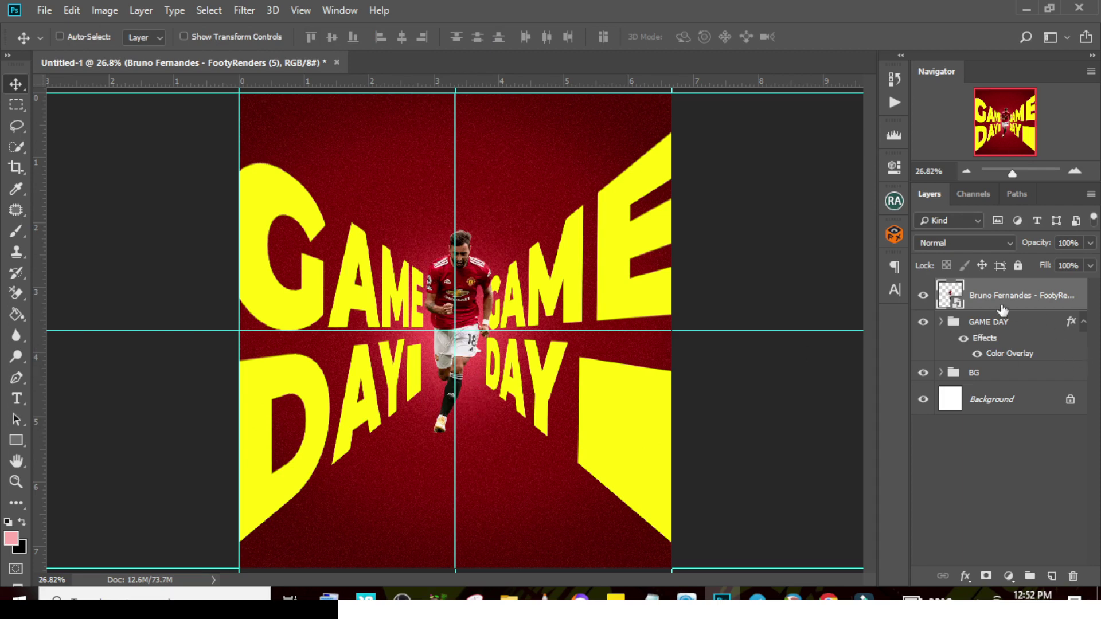
Collapse the GAME DAY group's effects and add a new layer directly beneath the player layer
{"action": "left_click", "coordinate": [1084, 322]}
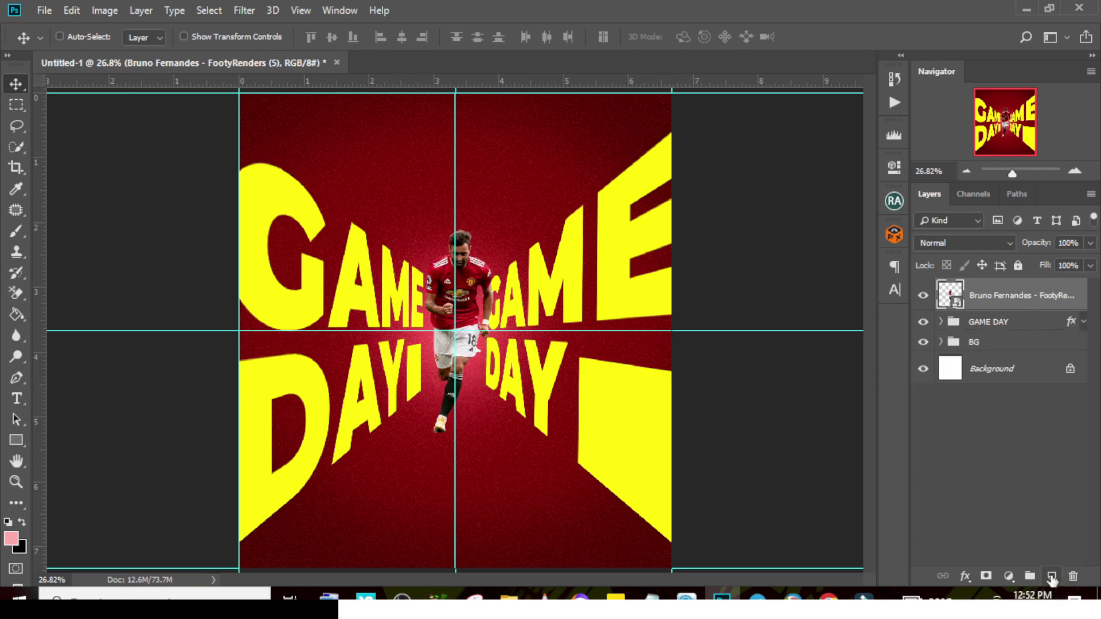
{"action": "left_click", "coordinate": [1051, 576]}
{"action": "left_click_drag", "start_coordinate": [998, 295], "coordinate": [997, 338]}
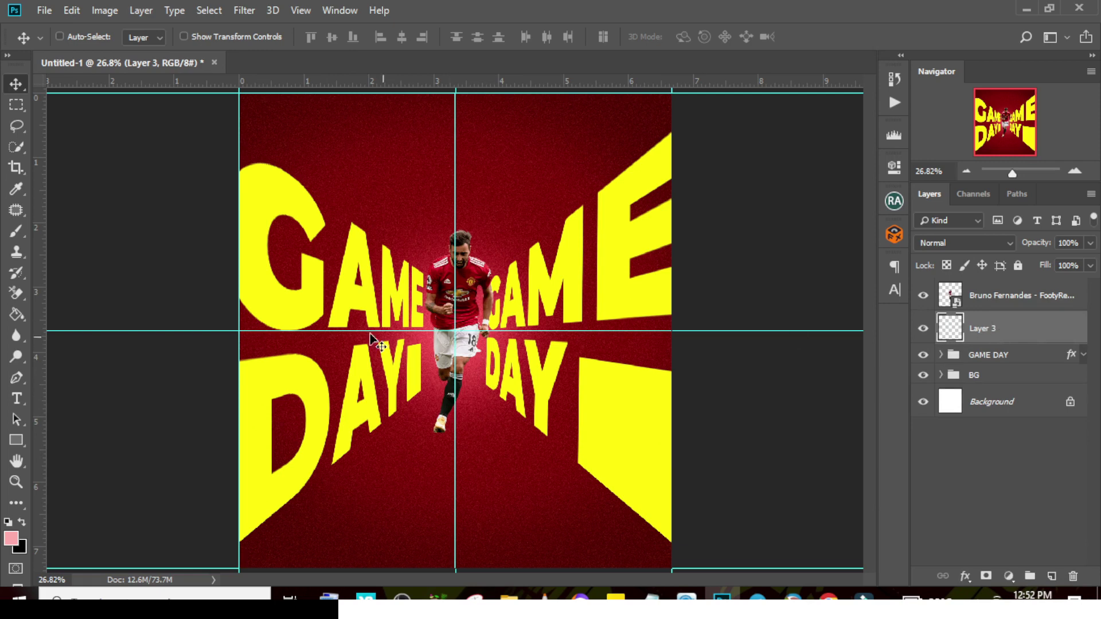
Paint a black shadow spot beneath the player's front foot on the new layer with a soft 250 px brush
{"action": "key", "text": "b"}
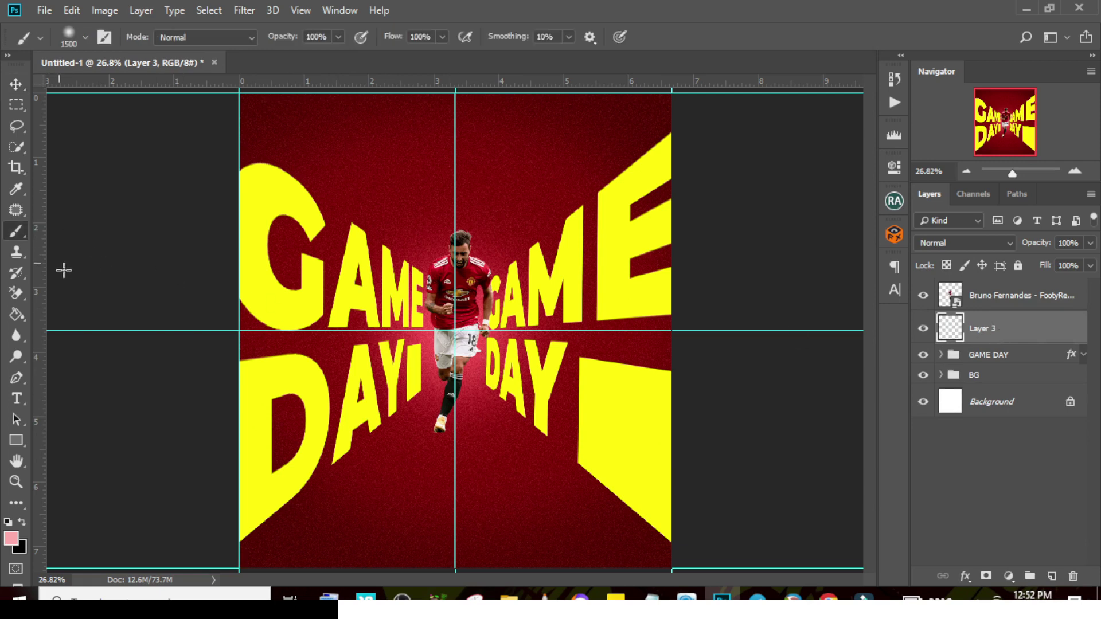
{"action": "key", "text": "bracketleft"}
{"action": "key", "text": "bracketleft"}
{"action": "key", "text": "bracketleft"}
{"action": "key", "text": "bracketleft"}
{"action": "key", "text": "bracketleft"}
{"action": "key", "text": "bracketleft"}
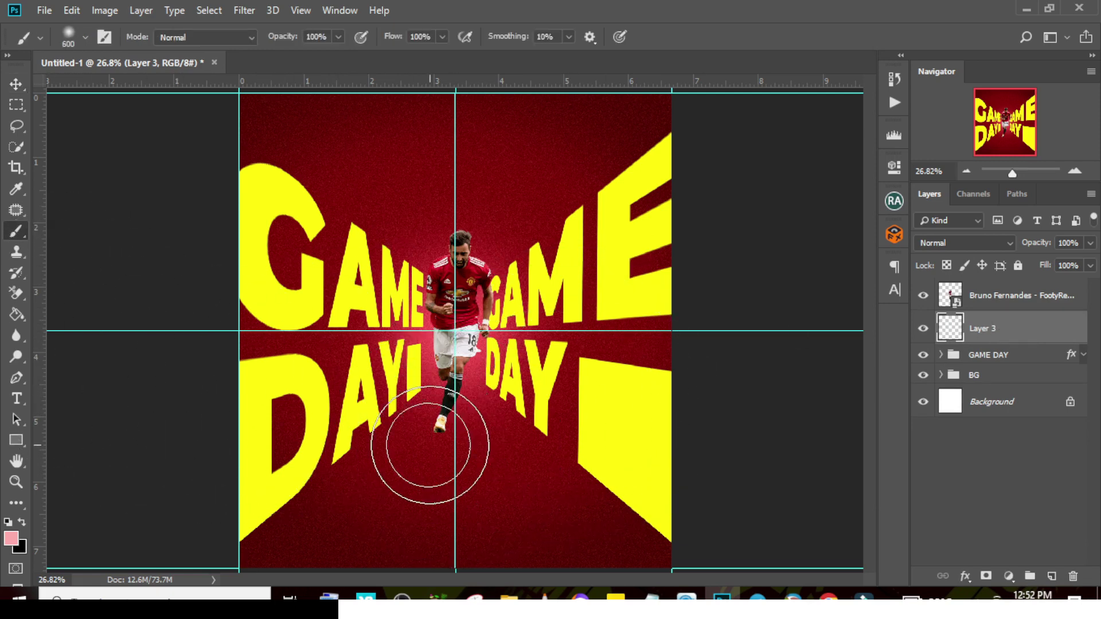
{"action": "key", "text": "bracketleft"}
{"action": "key", "text": "bracketleft"}
{"action": "key", "text": "bracketleft"}
{"action": "key", "text": "bracketleft"}
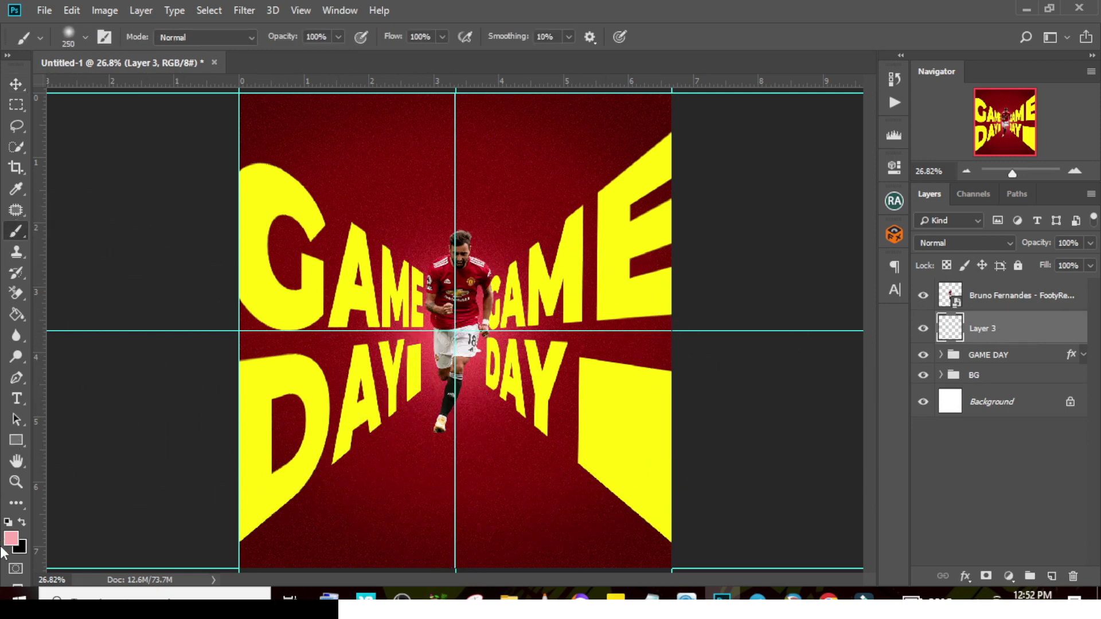
{"action": "left_click", "coordinate": [22, 523]}
{"action": "left_click", "coordinate": [444, 443]}
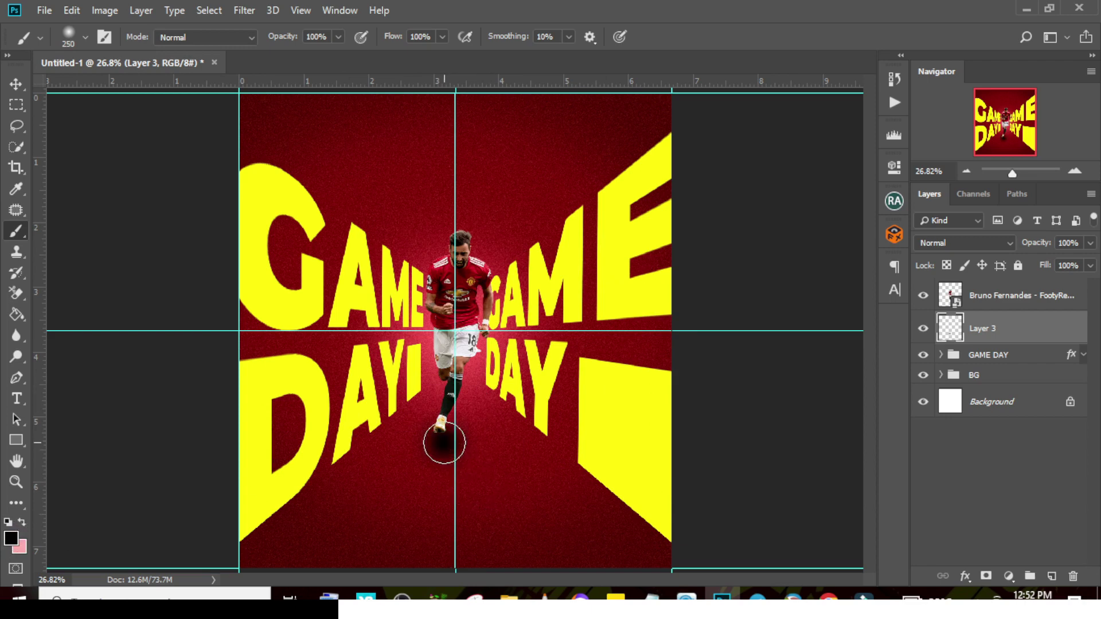
Transform the black shadow spot beneath the player's foot into a thin flat strip, about 4.5% of its height and slightly narrower
{"action": "key", "text": "ctrl+t"}
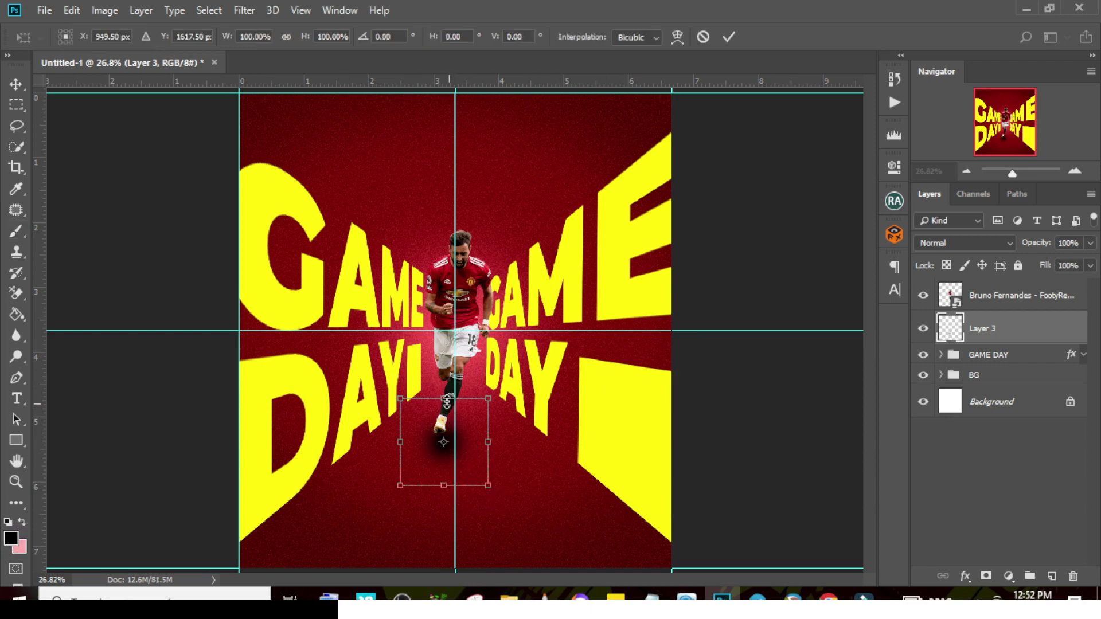
{"action": "left_click_drag", "start_coordinate": [447, 401], "coordinate": [443, 442]}
{"action": "key", "text": "Return"}
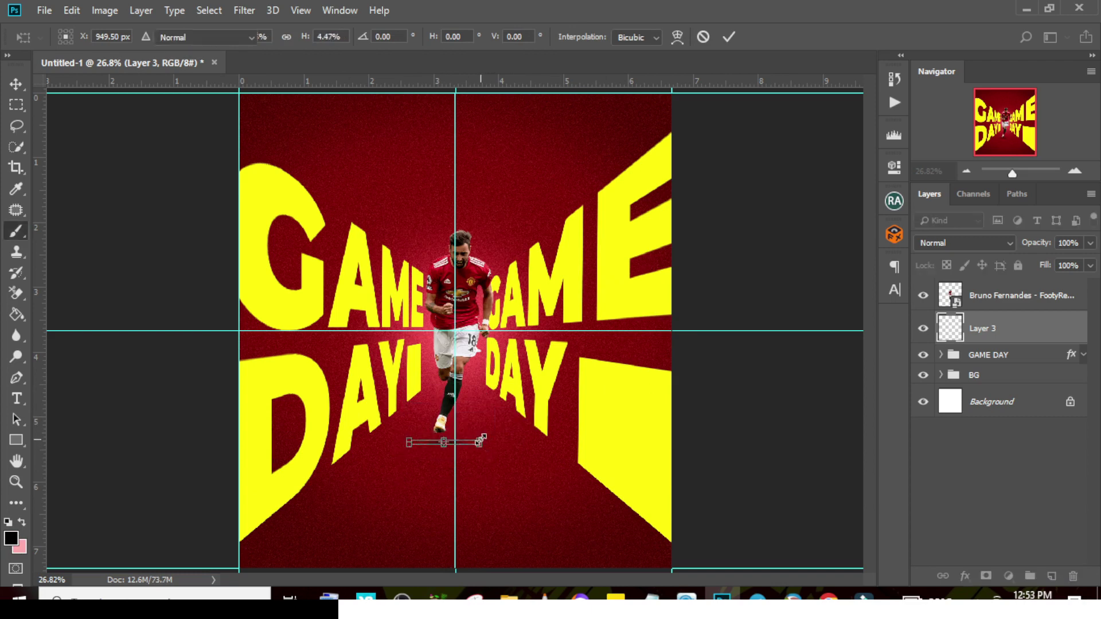
Darken the flattened shadow by merging a duplicate into it, fit it directly under the player's front foot and narrow it slightly
{"action": "key", "text": "v"}
{"action": "key", "text": "ctrl+j"}
{"action": "key", "text": "ctrl+e"}
{"action": "key", "text": "ctrl+t"}
{"action": "key", "text": "ctrl+plus"}
{"action": "key", "text": "ctrl+plus"}
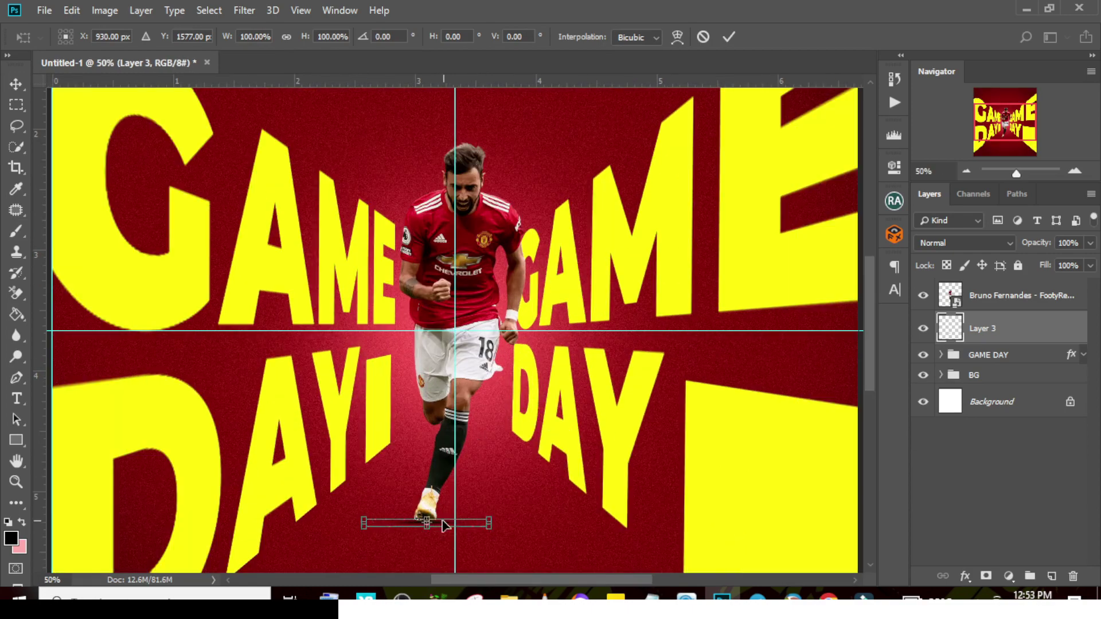
{"action": "left_click_drag", "start_coordinate": [427, 528], "coordinate": [497, 502]}
{"action": "key", "text": "Return"}
{"action": "key", "text": "ctrl+t"}
{"action": "key", "text": "Return"}
Duplicate the foot shadow, move the copy above the player layer and narrow it to 40.80% width under the boot
{"action": "key", "text": "ctrl+j"}
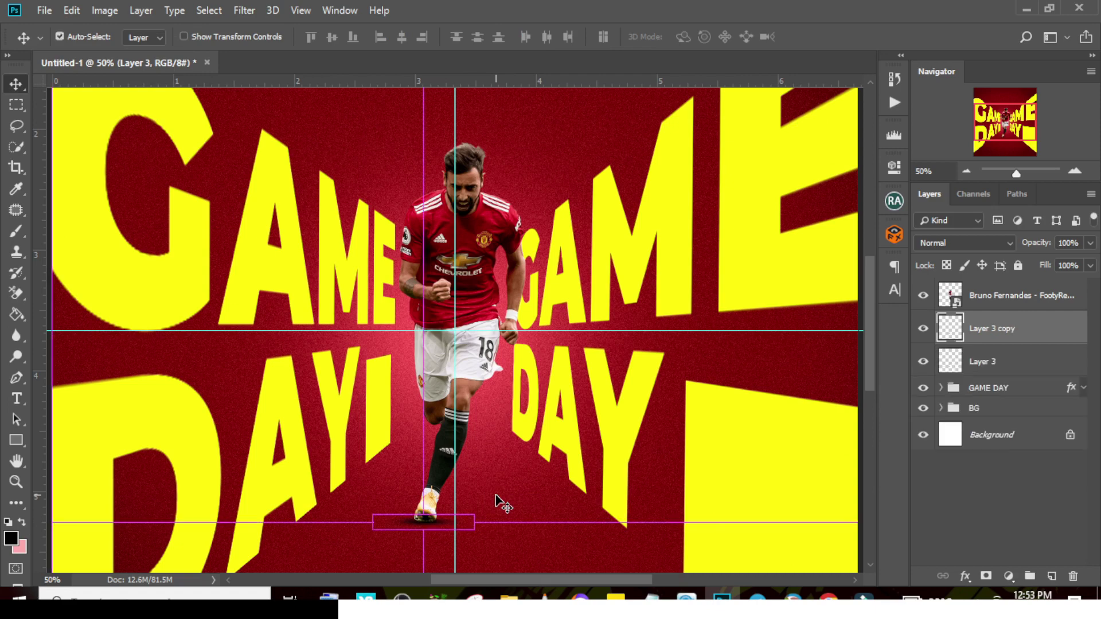
{"action": "left_click_drag", "start_coordinate": [969, 325], "coordinate": [973, 285]}
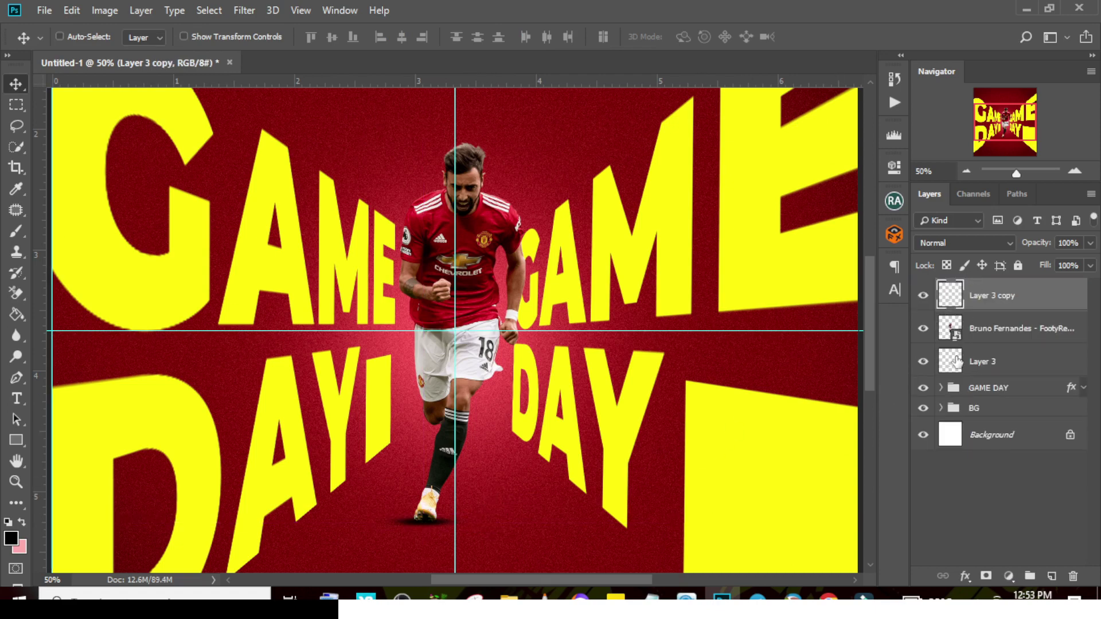
{"action": "key", "text": "ctrl+t"}
{"action": "left_click_drag", "start_coordinate": [474, 520], "coordinate": [445, 522]}
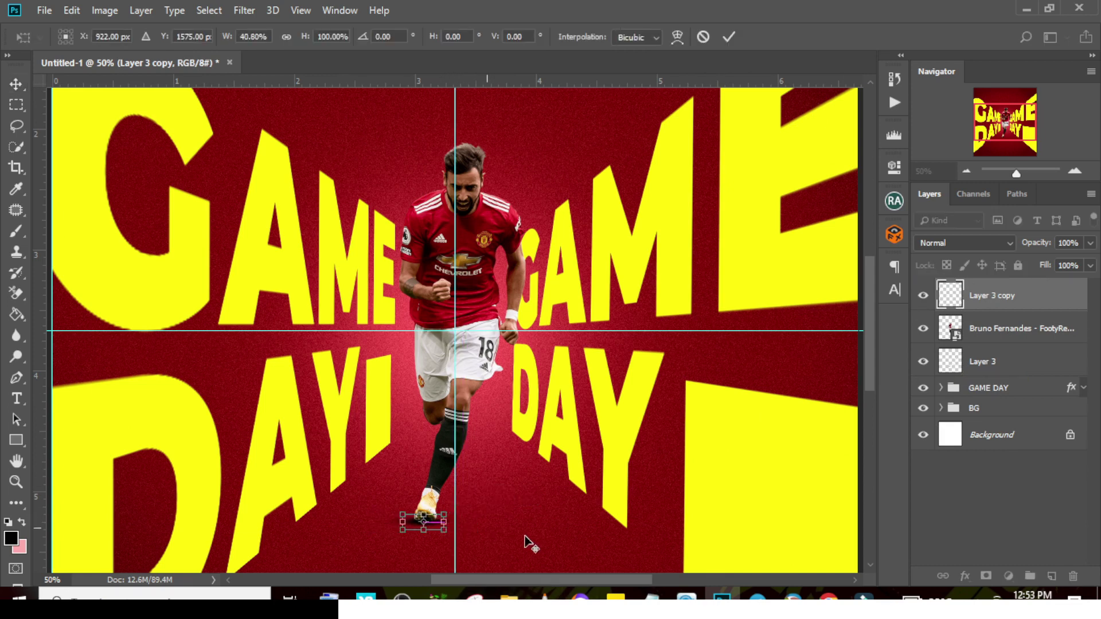
{"action": "key", "text": "Return"}
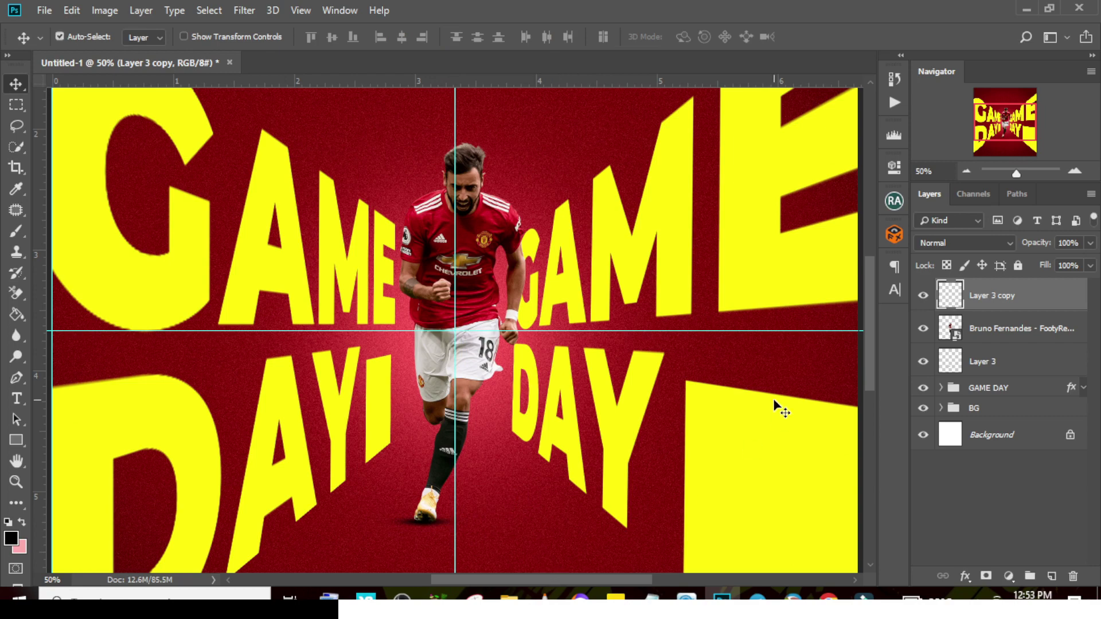
Group the player layer with both shadow layers and name the group PLAYER
{"action": "key", "text": "ctrl+0"}
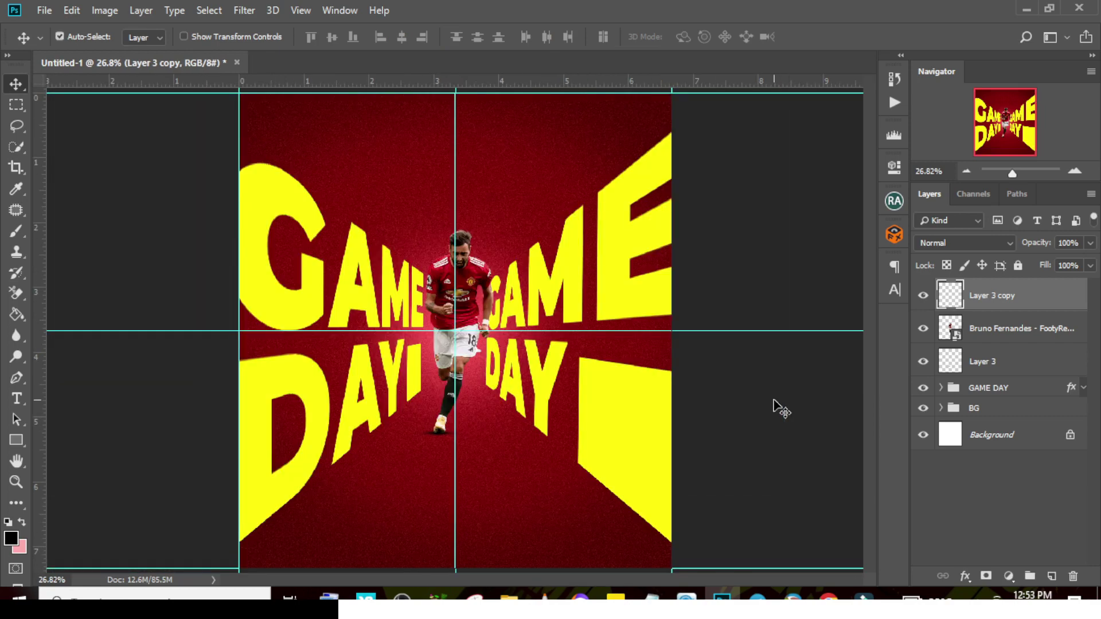
{"action": "left_click", "coordinate": [983, 333], "text": "shift"}
{"action": "left_click", "coordinate": [982, 361], "text": "shift"}
{"action": "key", "text": "ctrl+g"}
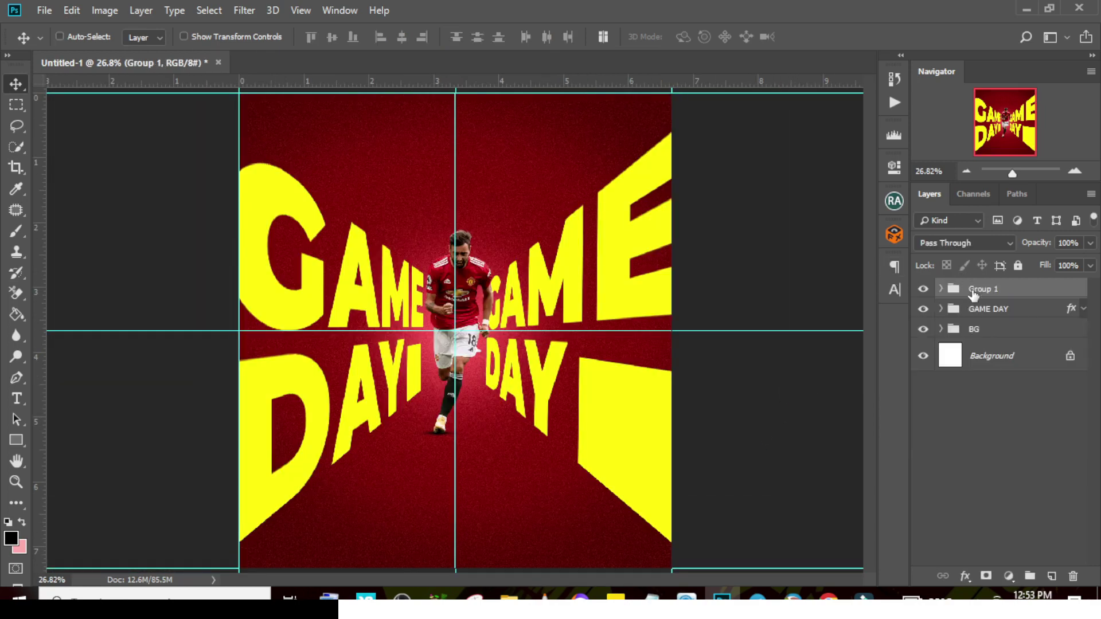
{"action": "double_click", "coordinate": [974, 290]}
{"action": "type", "text": "PLAYER"}
{"action": "key", "text": "Return"}
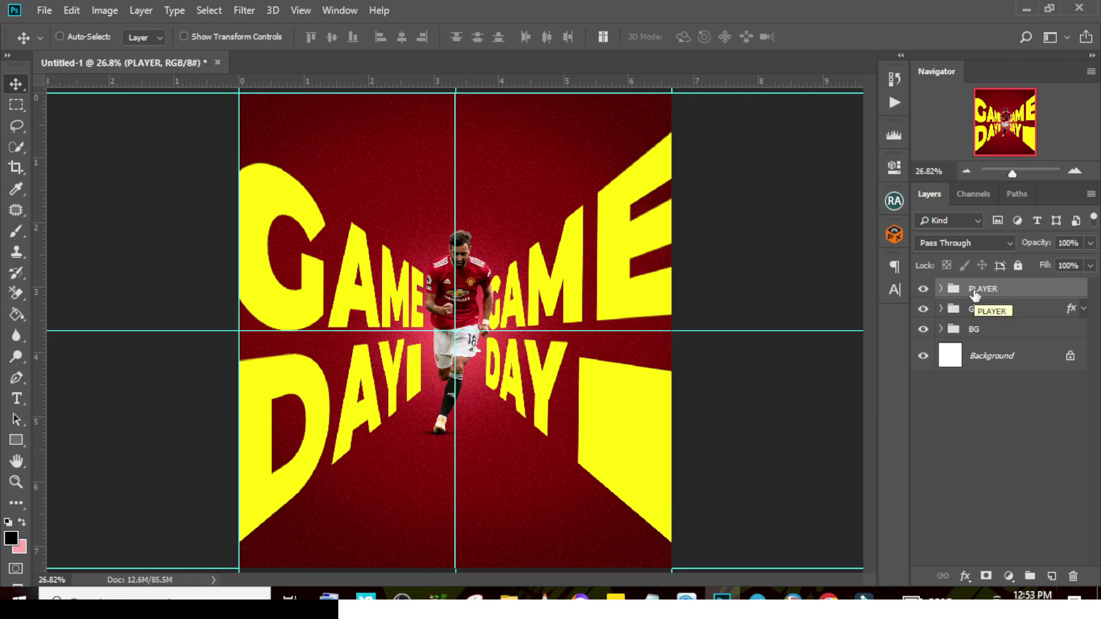
Place the shock copy image from folder 26 and position its lightning bolts around the top of the player's head
{"action": "left_click", "coordinate": [508, 597]}
{"action": "left_click", "coordinate": [475, 143]}
{"action": "left_click", "coordinate": [532, 136]}
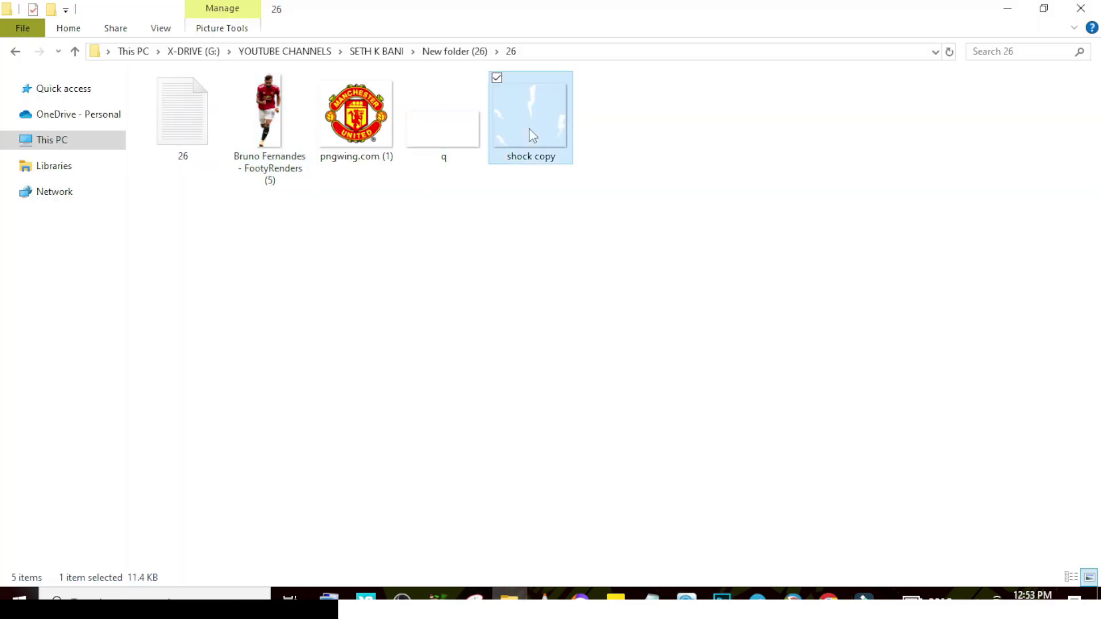
{"action": "left_click_drag", "start_coordinate": [535, 132], "coordinate": [490, 252]}
{"action": "left_click_drag", "start_coordinate": [478, 321], "coordinate": [483, 189]}
{"action": "key", "text": "Return"}
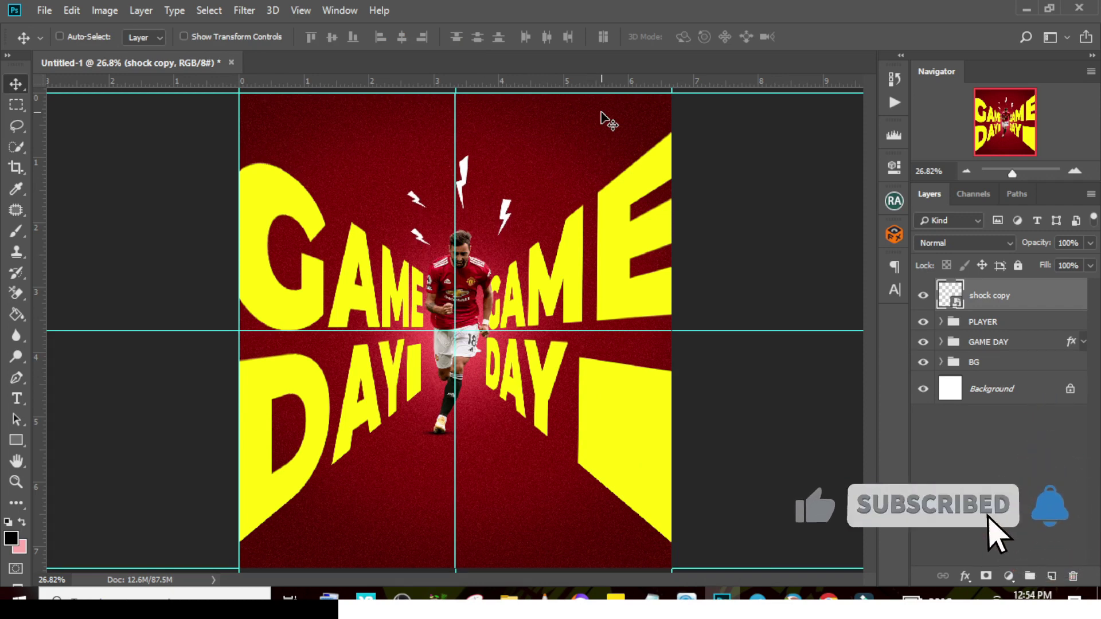
Apply a yellow #fefe00 Color Overlay at 100% opacity to the lightning bolts and hide the guides
{"action": "double_click", "coordinate": [1074, 289]}
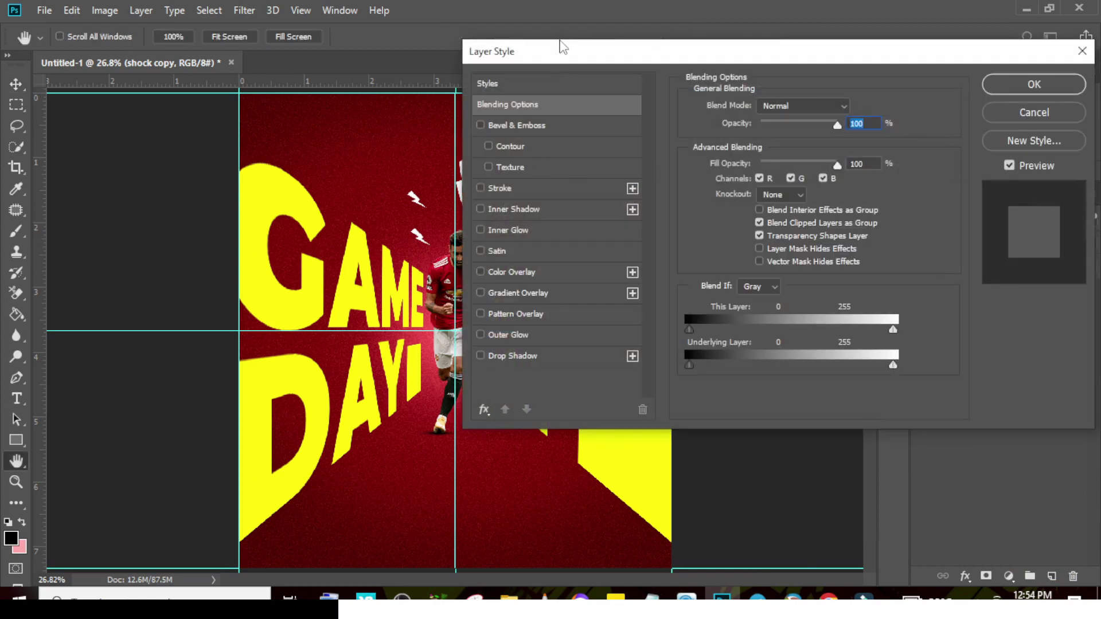
{"action": "left_click", "coordinate": [517, 273]}
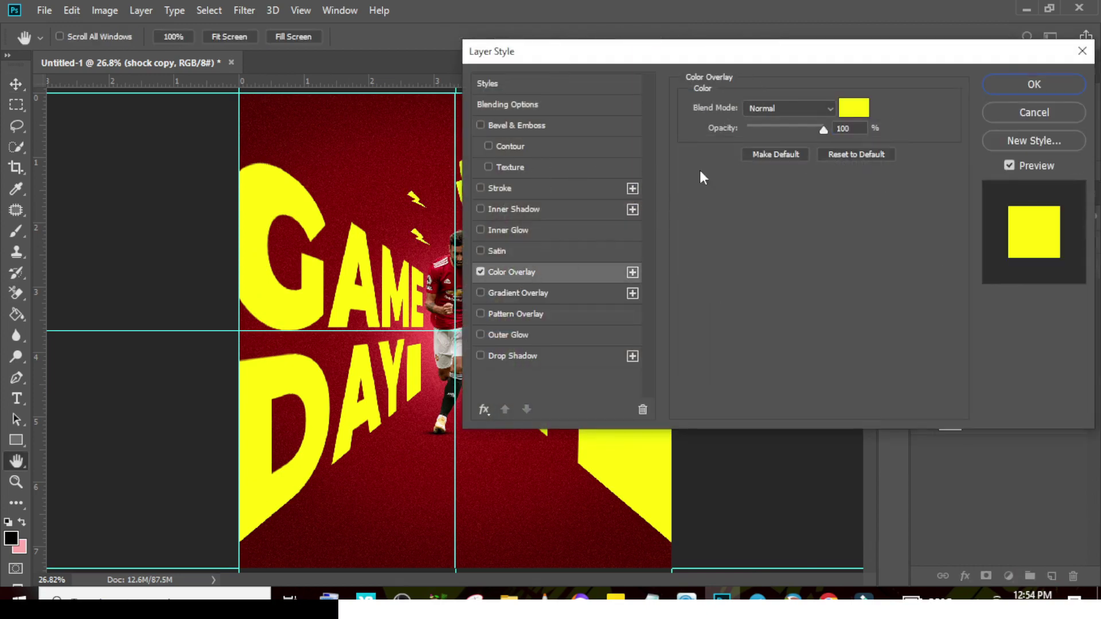
{"action": "left_click", "coordinate": [853, 109]}
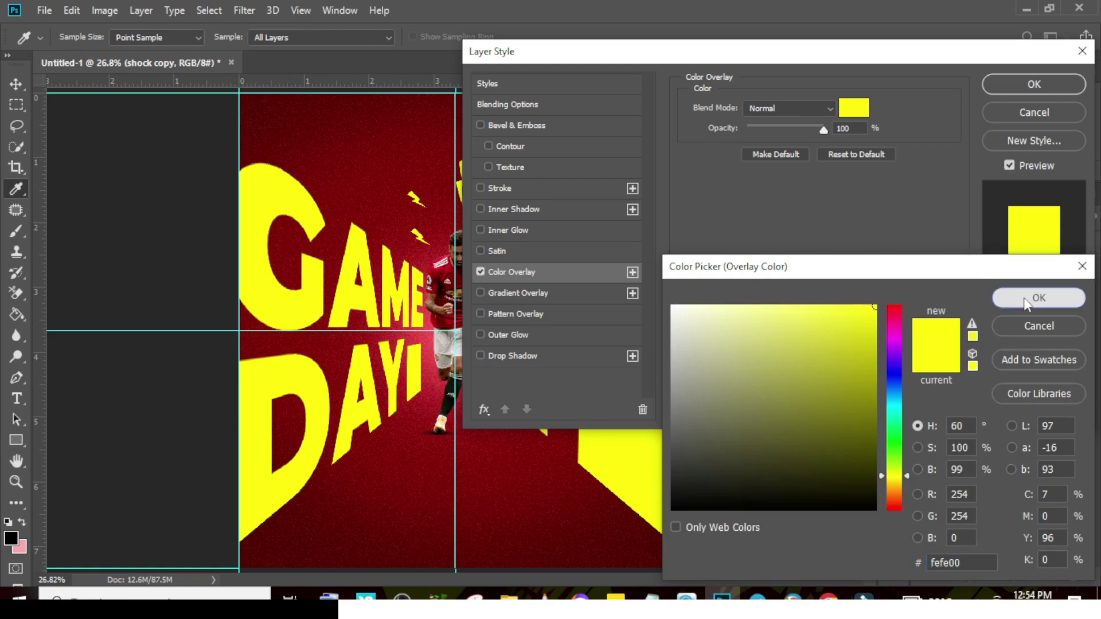
{"action": "left_click", "coordinate": [1024, 298]}
{"action": "left_click", "coordinate": [1017, 82]}
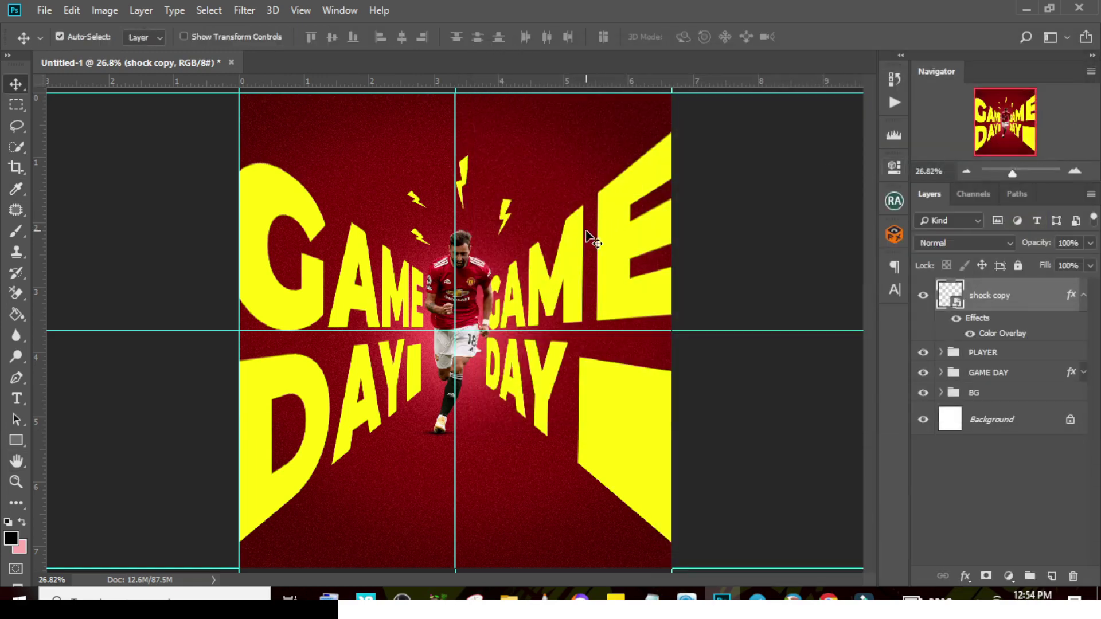
{"action": "key", "text": "ctrl+semicolon"}
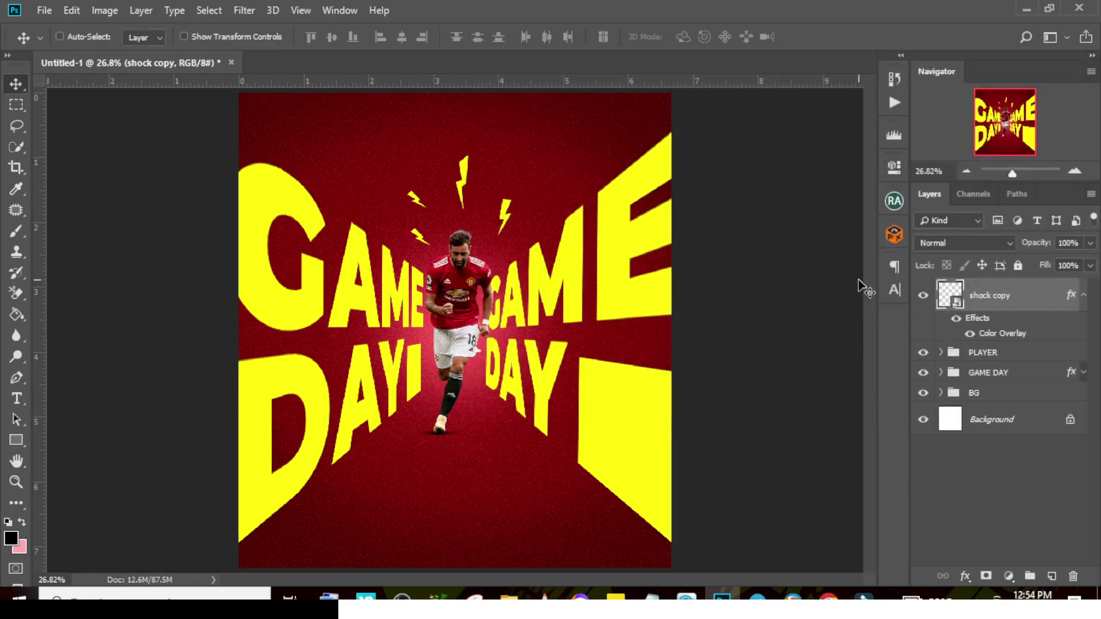
Place the Manchester United crest from folder 26 beneath the player's feet, scaled down to about 9.2%
{"action": "left_click", "coordinate": [508, 596]}
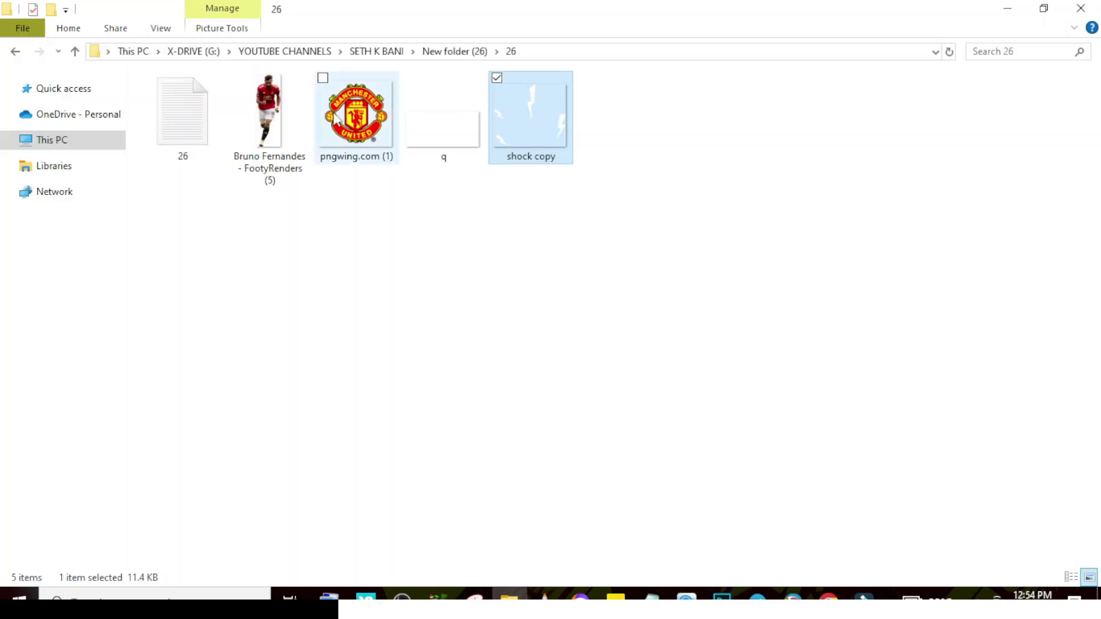
{"action": "left_click_drag", "start_coordinate": [358, 129], "coordinate": [724, 597]}
{"action": "left_click_drag", "start_coordinate": [711, 597], "coordinate": [468, 461]}
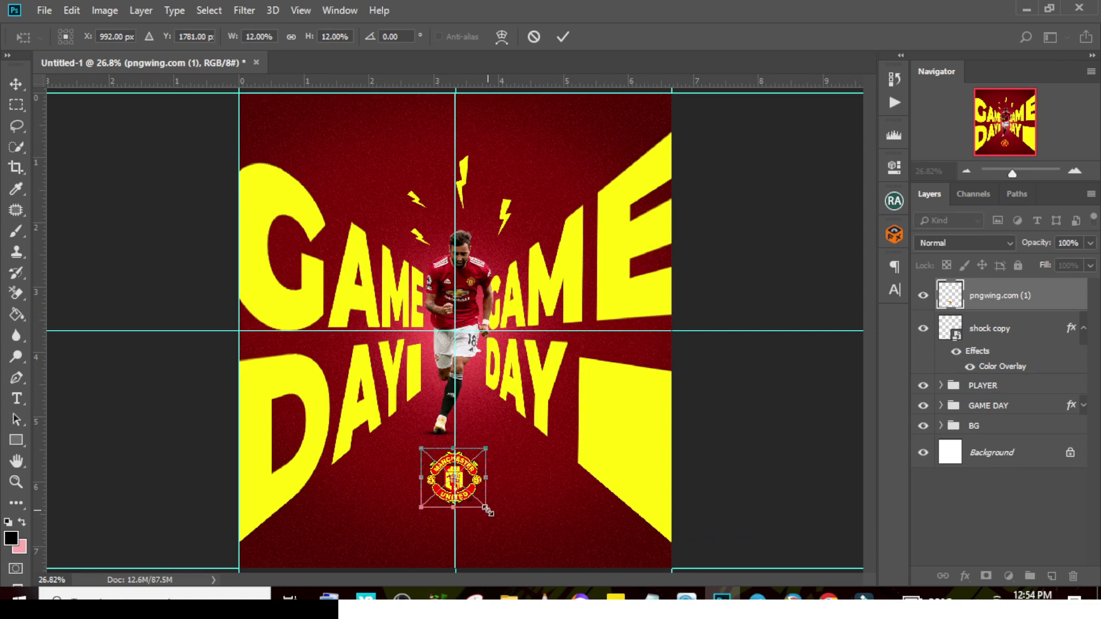
{"action": "left_click_drag", "start_coordinate": [488, 511], "coordinate": [480, 498]}
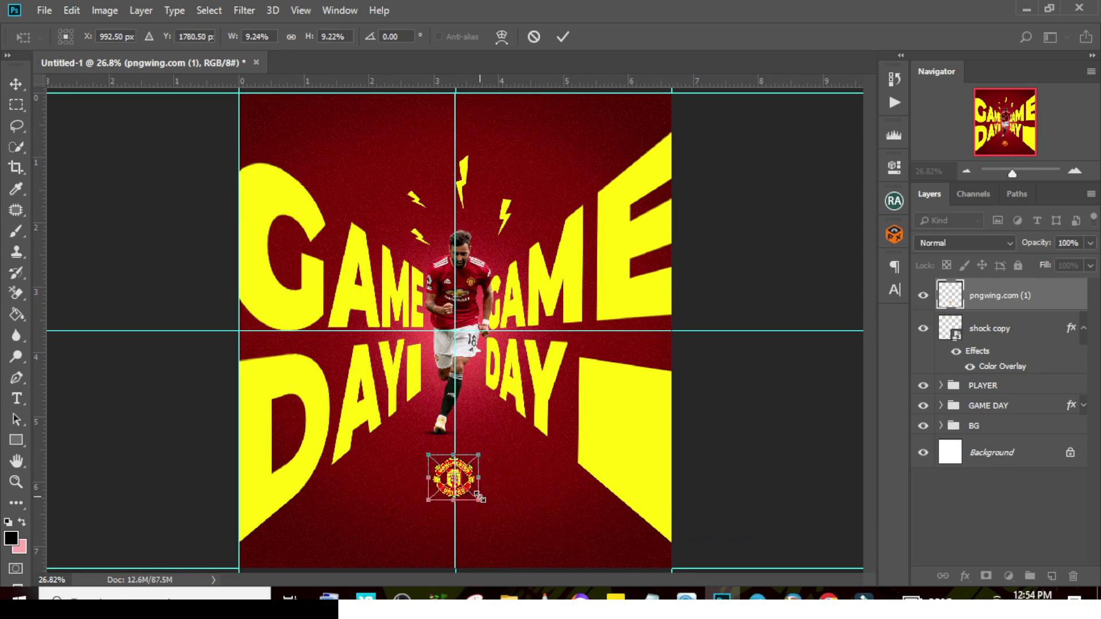
Nudge the crest 11 px up and 7 px right so it sits on the vertical centre guide, and commit the placement
{"action": "key", "text": "Up"}
{"action": "key", "text": "Up"}
{"action": "key", "text": "Up"}
{"action": "key", "text": "Up"}
{"action": "key", "text": "Up"}
{"action": "key", "text": "Up"}
{"action": "key", "text": "Up"}
{"action": "key", "text": "Up"}
{"action": "key", "text": "Up"}
{"action": "key", "text": "Up"}
{"action": "key", "text": "Up"}
{"action": "key", "text": "Right"}
{"action": "key", "text": "Right"}
{"action": "key", "text": "Right"}
{"action": "key", "text": "Right"}
{"action": "key", "text": "Right"}
{"action": "key", "text": "Right"}
{"action": "key", "text": "Right"}
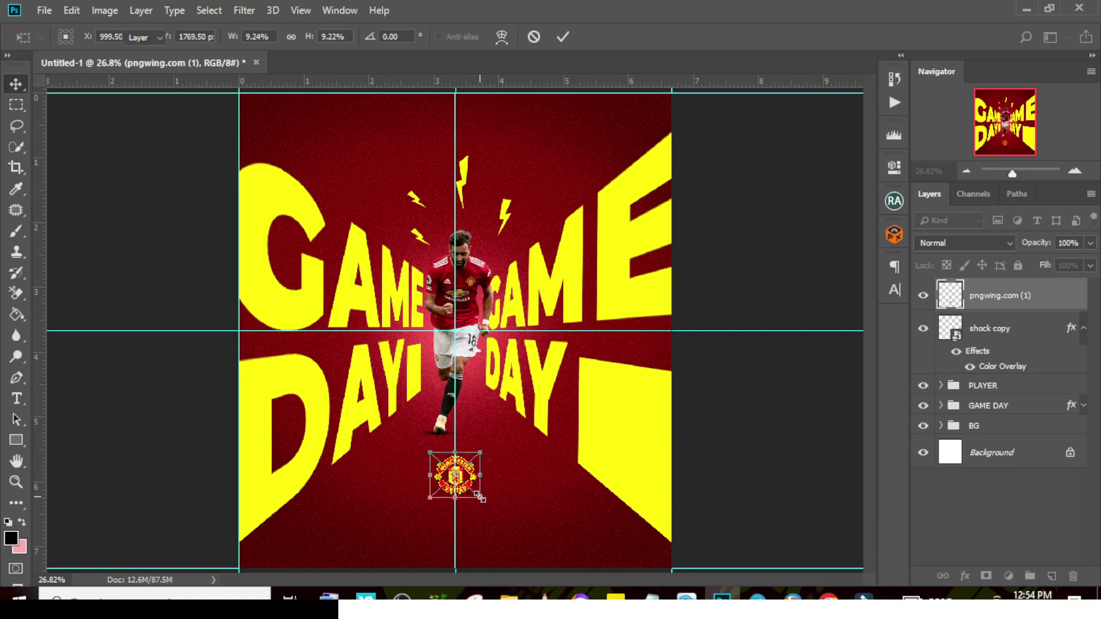
{"action": "key", "text": "Return"}
Copy the line BRUNO FERNANDES from text file 26 and paste it as a new text layer below the crest
{"action": "key", "text": "t"}
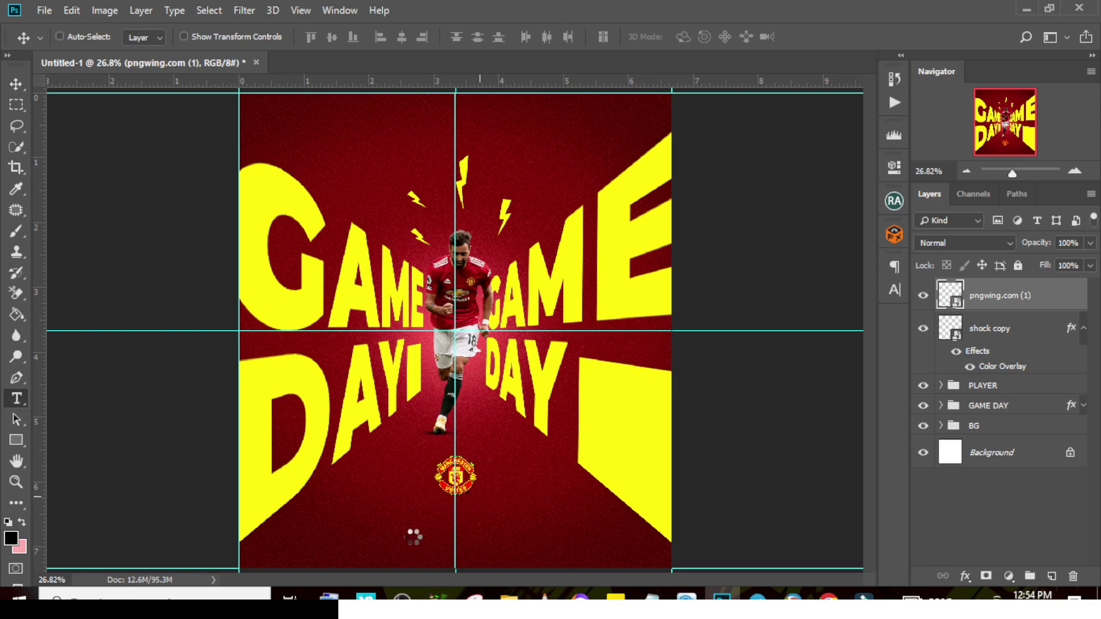
{"action": "left_click", "coordinate": [363, 526]}
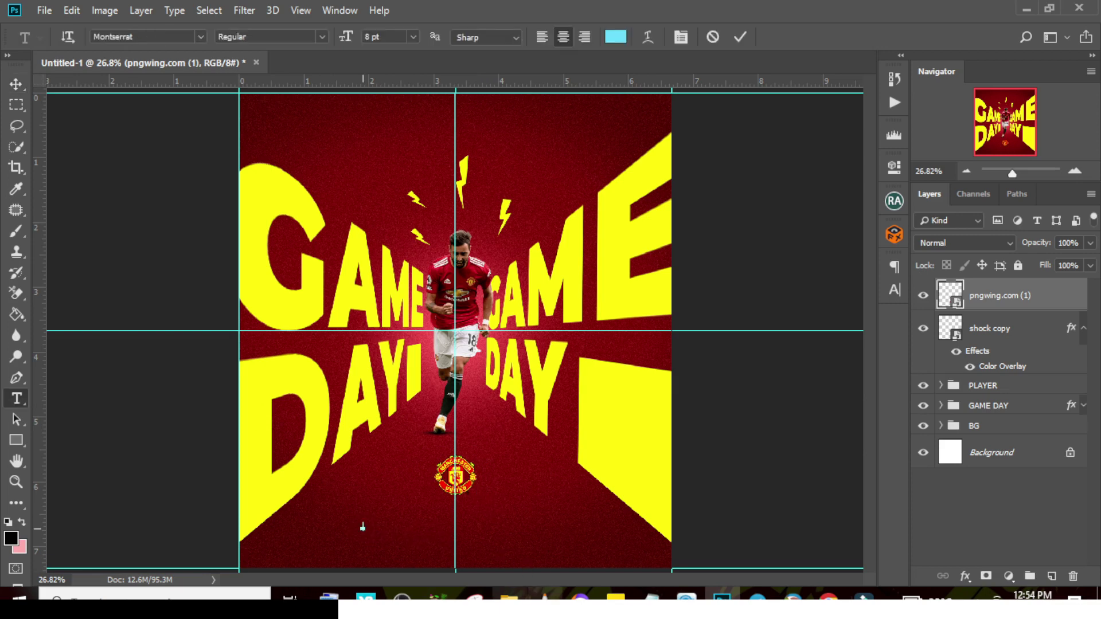
{"action": "key", "text": "alt+Tab"}
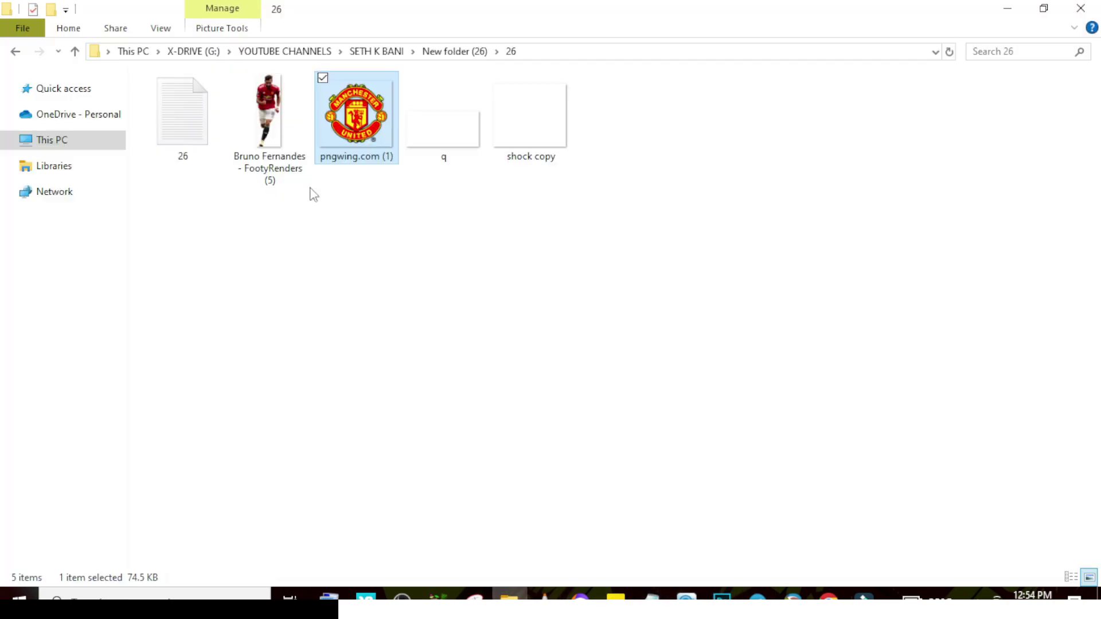
{"action": "double_click", "coordinate": [192, 121]}
{"action": "left_click_drag", "start_coordinate": [515, 265], "coordinate": [401, 263]}
{"action": "key", "text": "ctrl+c"}
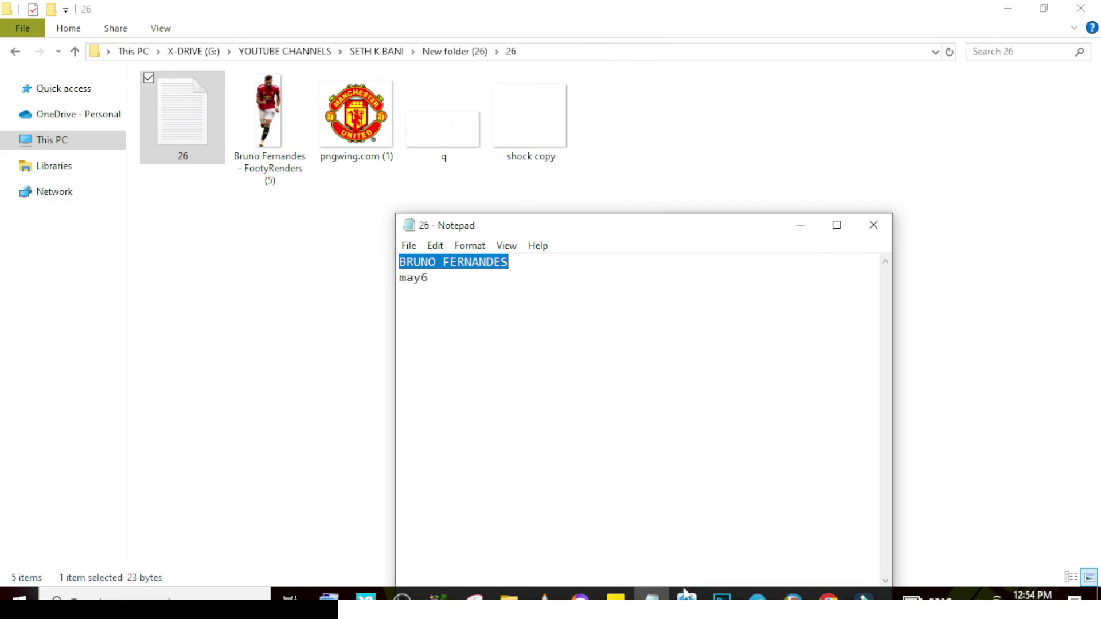
{"action": "left_click", "coordinate": [722, 596]}
{"action": "key", "text": "ctrl+v"}
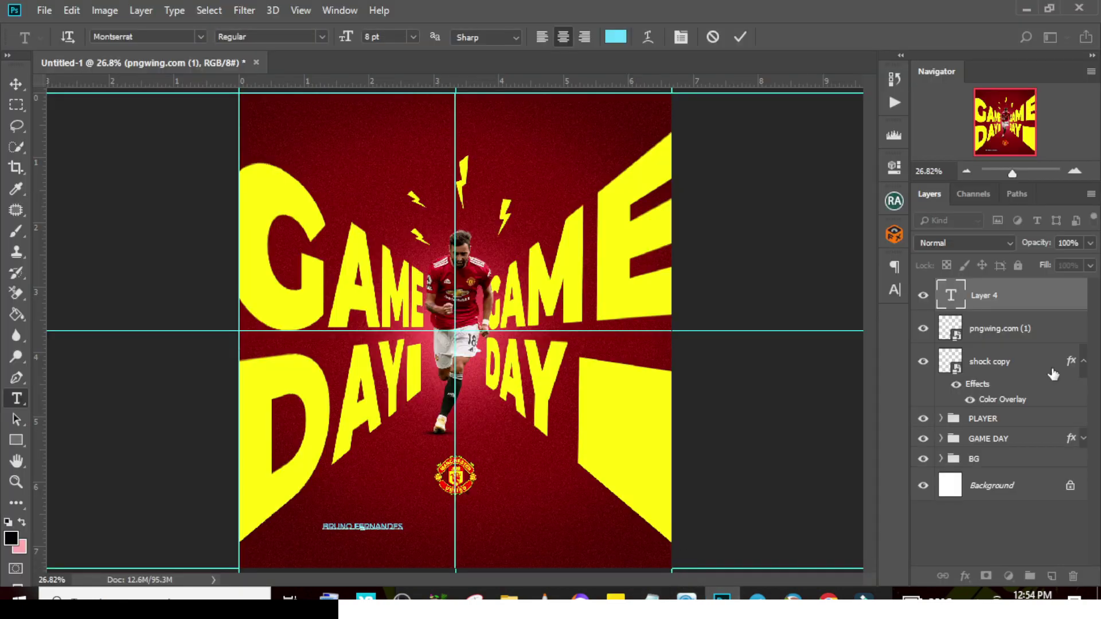
{"action": "left_click", "coordinate": [1000, 296]}
Style the BRUNO FERNANDES text in yellow #ffff00, Montserrat ExtraBold, with tracking set to 1300
{"action": "left_click", "coordinate": [894, 290]}
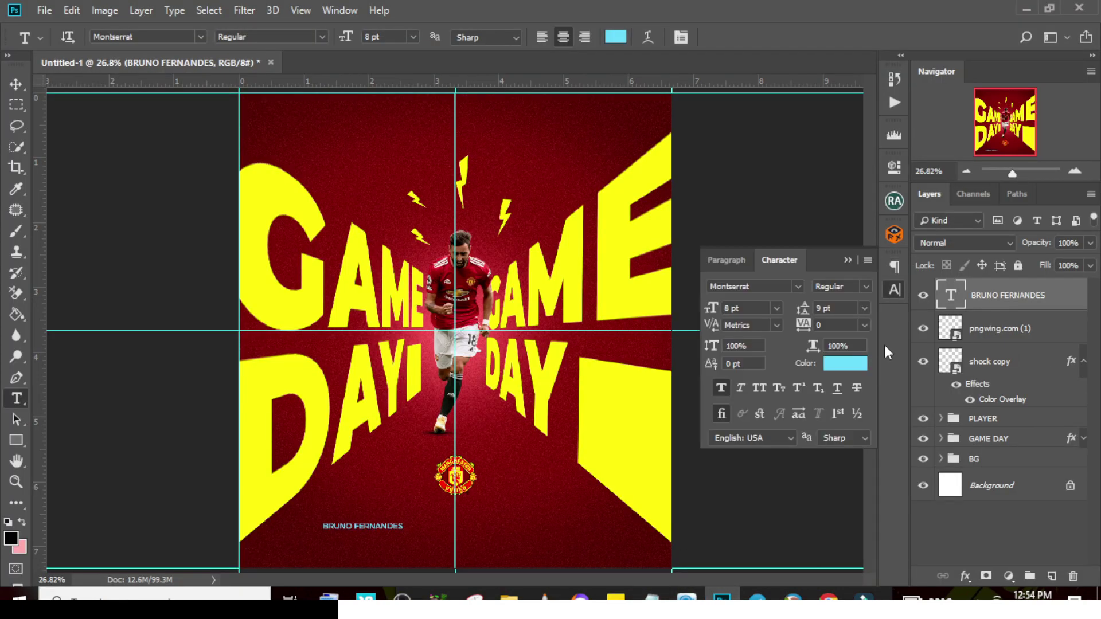
{"action": "left_click", "coordinate": [843, 362]}
{"action": "left_click", "coordinate": [831, 290]}
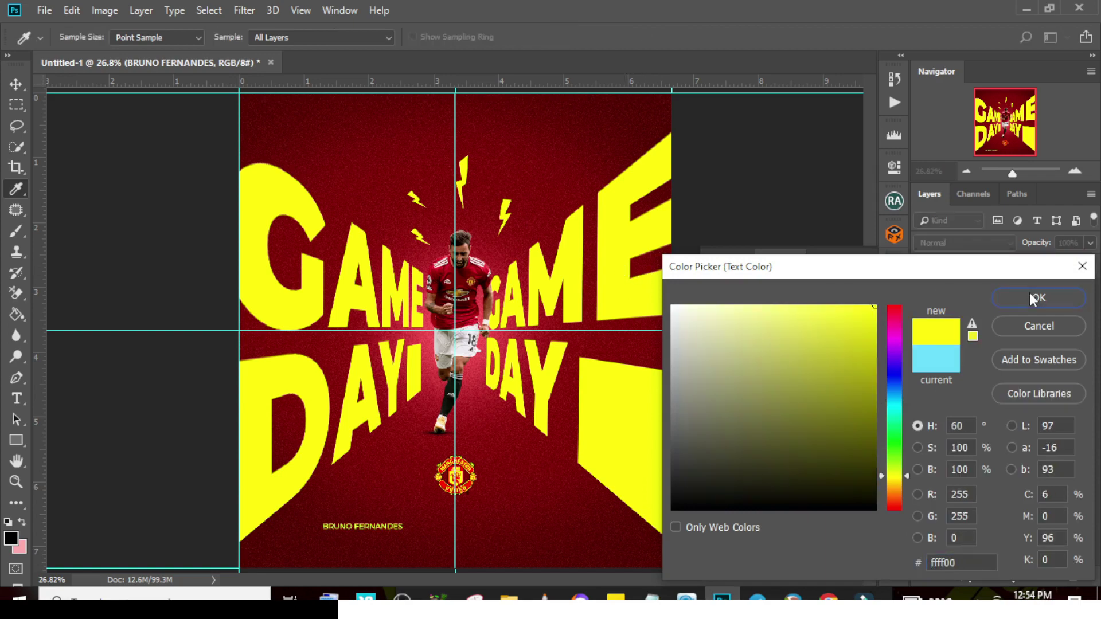
{"action": "left_click", "coordinate": [1033, 295]}
{"action": "left_click", "coordinate": [865, 286]}
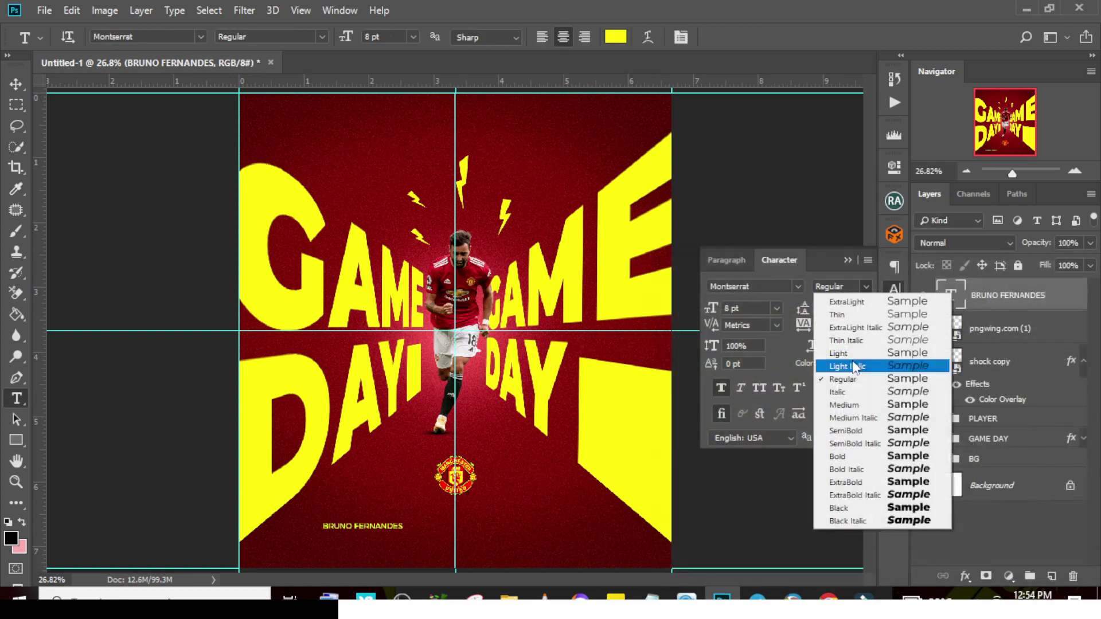
{"action": "left_click", "coordinate": [859, 487]}
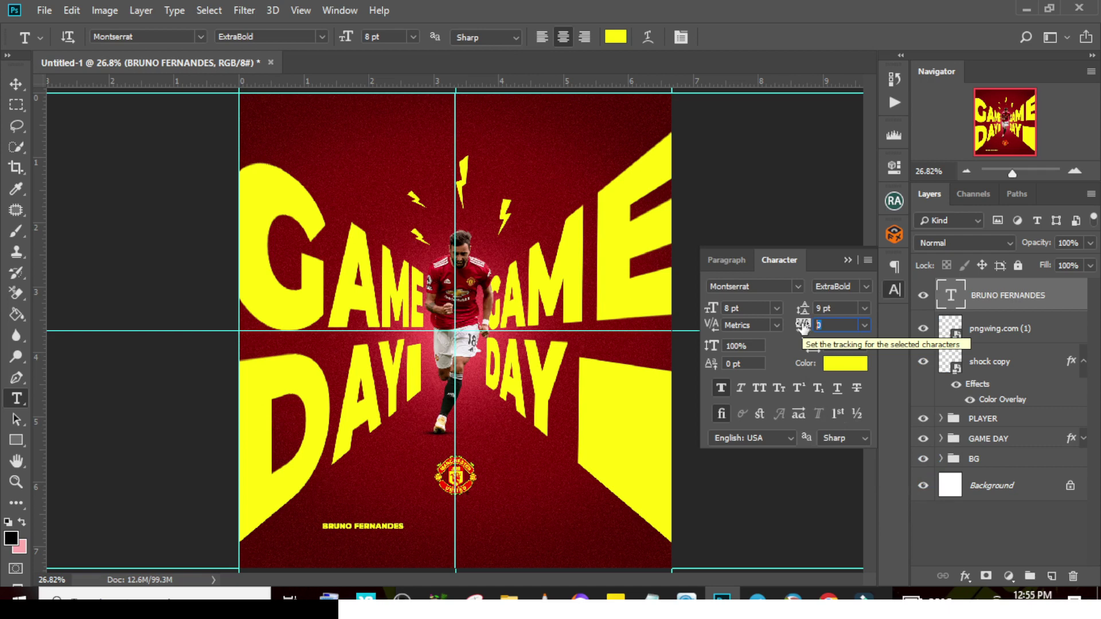
{"action": "type", "text": "1300"}
{"action": "key", "text": "Return"}
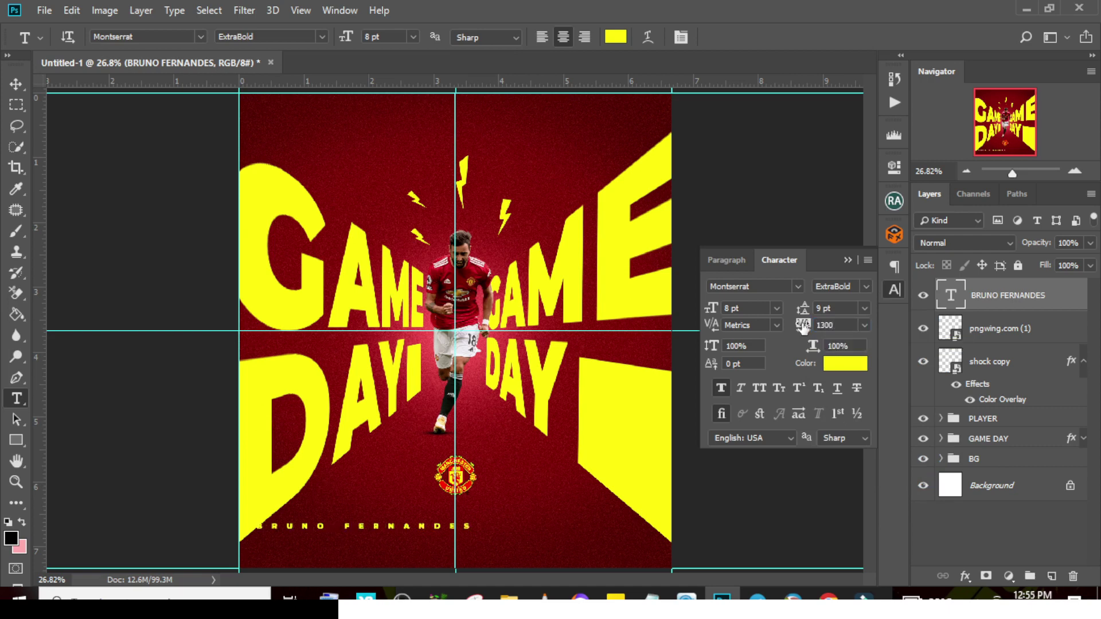
{"action": "left_click", "coordinate": [848, 259]}
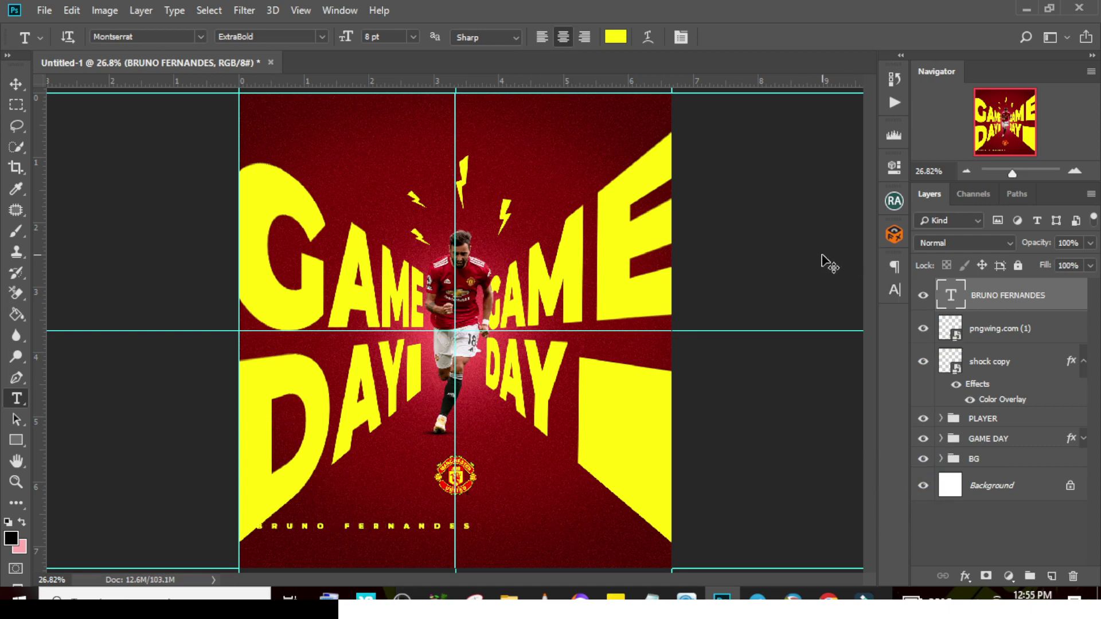
Centre the BRUNO FERNANDES text on the vertical guide below the crest, and nudge it slightly down for more spacing
{"action": "key", "text": "ctrl+t"}
{"action": "left_click_drag", "start_coordinate": [389, 535], "coordinate": [479, 523]}
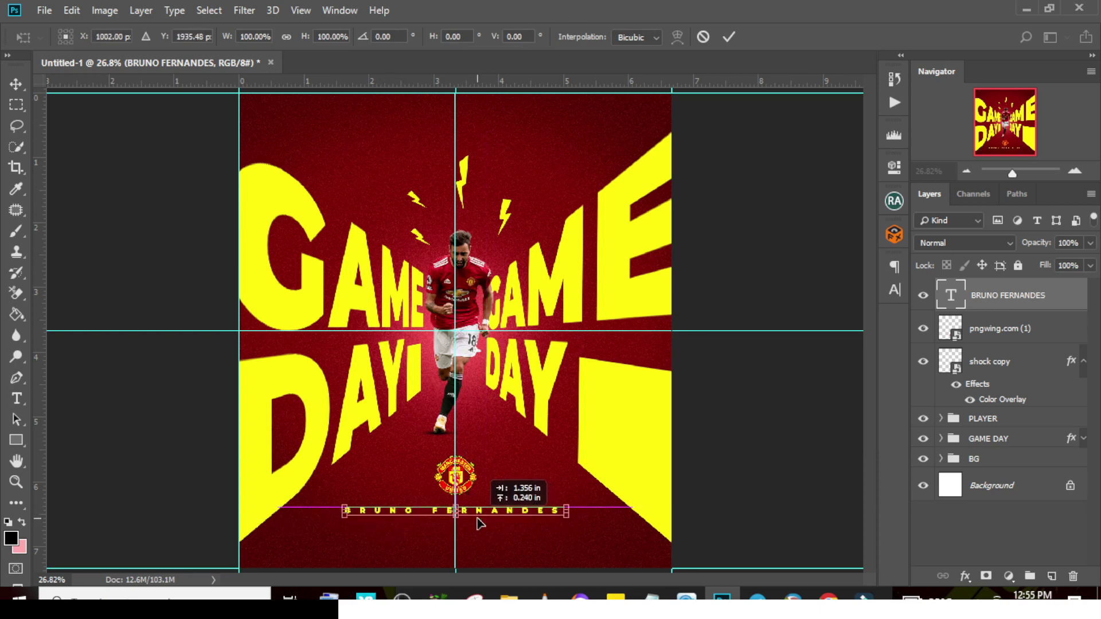
{"action": "key", "text": "Return"}
{"action": "key", "text": "t"}
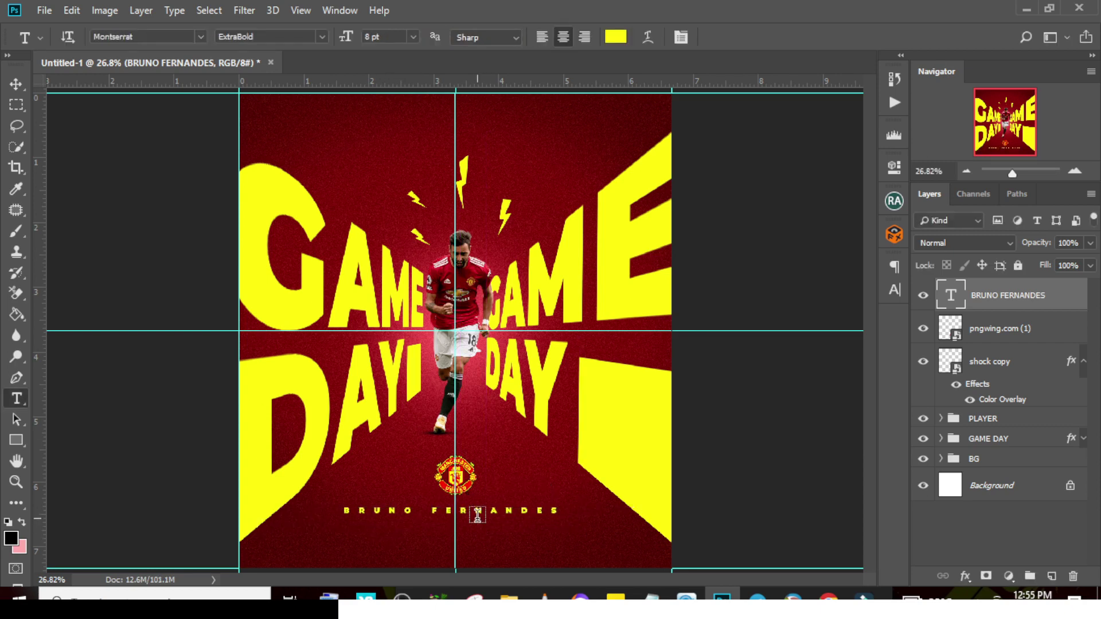
{"action": "key", "text": "v"}
{"action": "key", "text": "shift+Down"}
{"action": "key", "text": "shift+Down"}
{"action": "key", "text": "shift+Down"}
{"action": "key", "text": "shift+Down"}
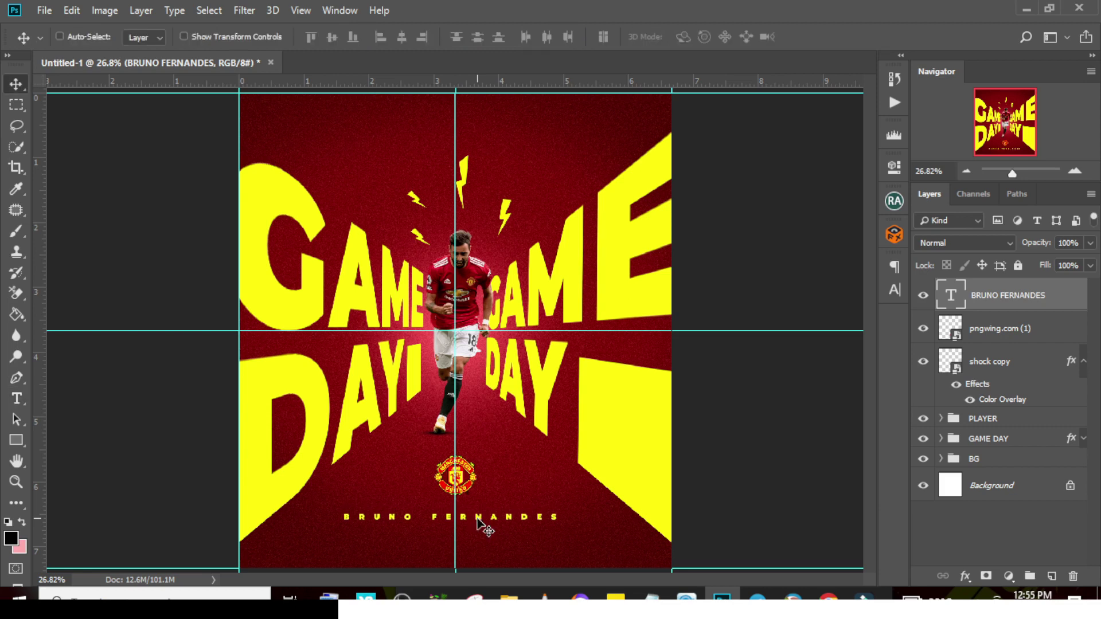
Duplicate the BRUNO FERNANDES text layer and move the copy straight down, just below the original line
{"action": "key", "text": "ctrl+j"}
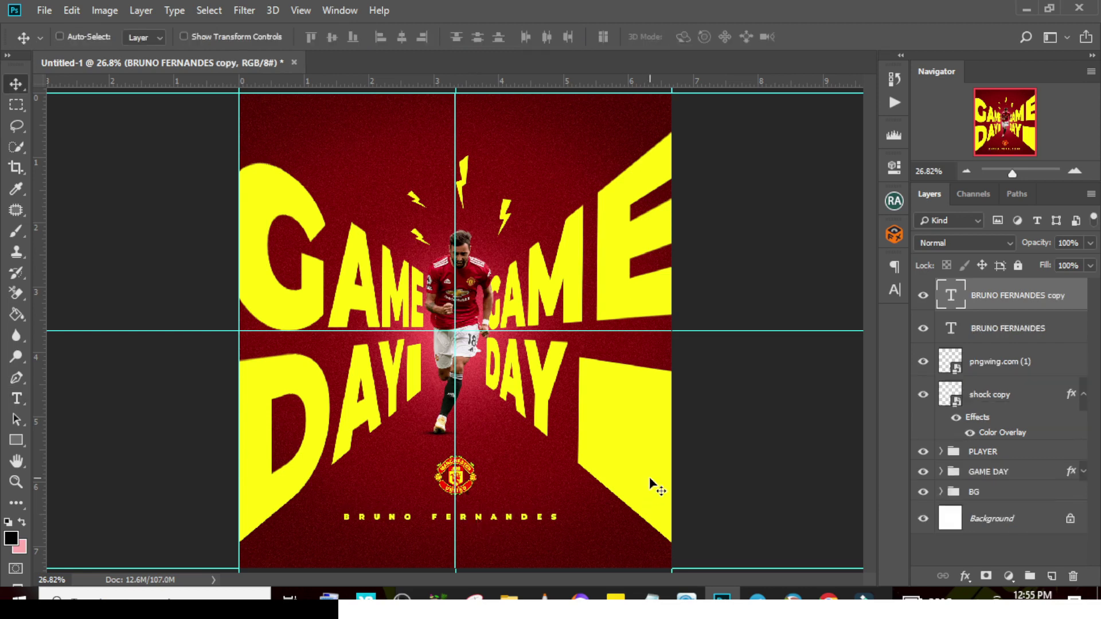
{"action": "key", "text": "shift+Down"}
{"action": "key", "text": "shift+Down"}
{"action": "key", "text": "shift+Down"}
{"action": "key", "text": "shift+Down"}
{"action": "key", "text": "shift+Down"}
{"action": "key", "text": "shift+Down"}
{"action": "key", "text": "shift+Down"}
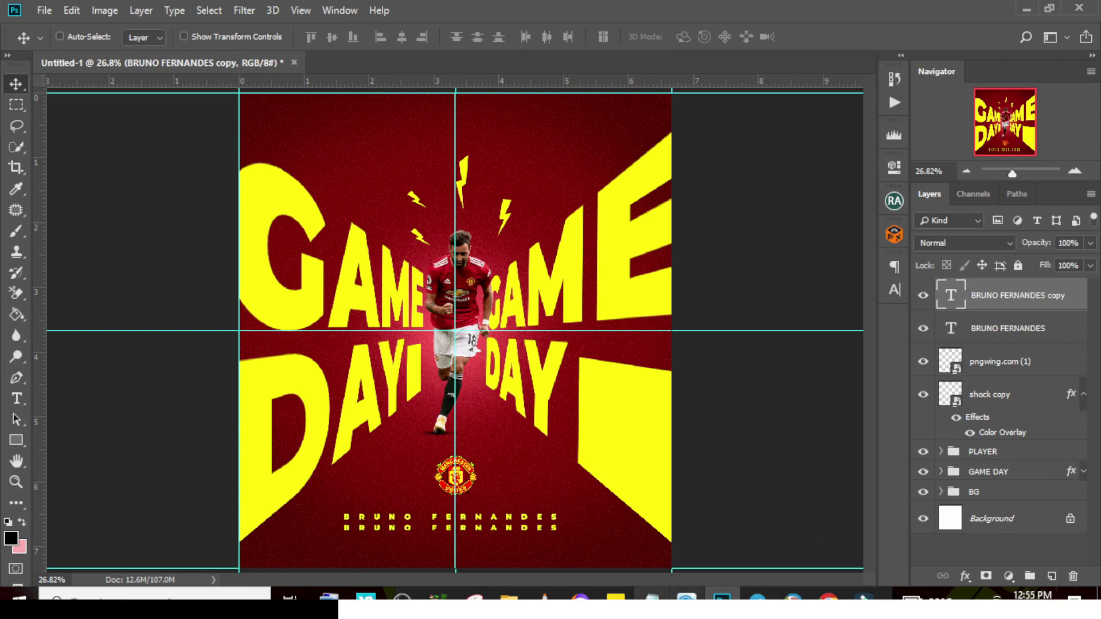
Copy the line may6 from text file 26 and replace the duplicated text's content with it
{"action": "left_click", "coordinate": [652, 598]}
{"action": "left_click_drag", "start_coordinate": [430, 280], "coordinate": [378, 284]}
{"action": "key", "text": "ctrl+c"}
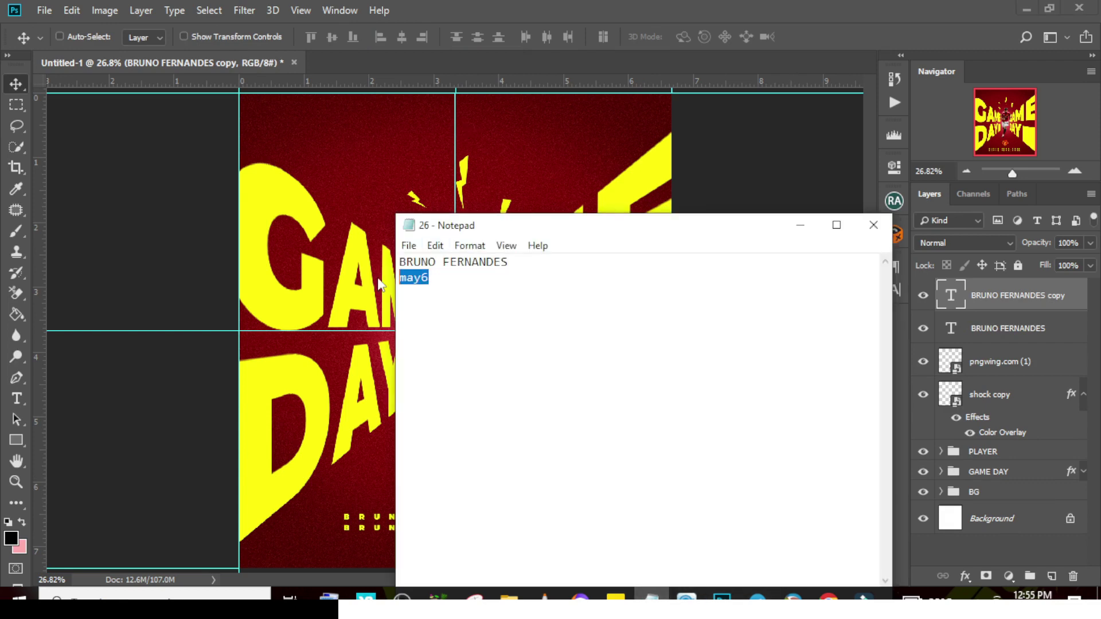
{"action": "left_click", "coordinate": [503, 7]}
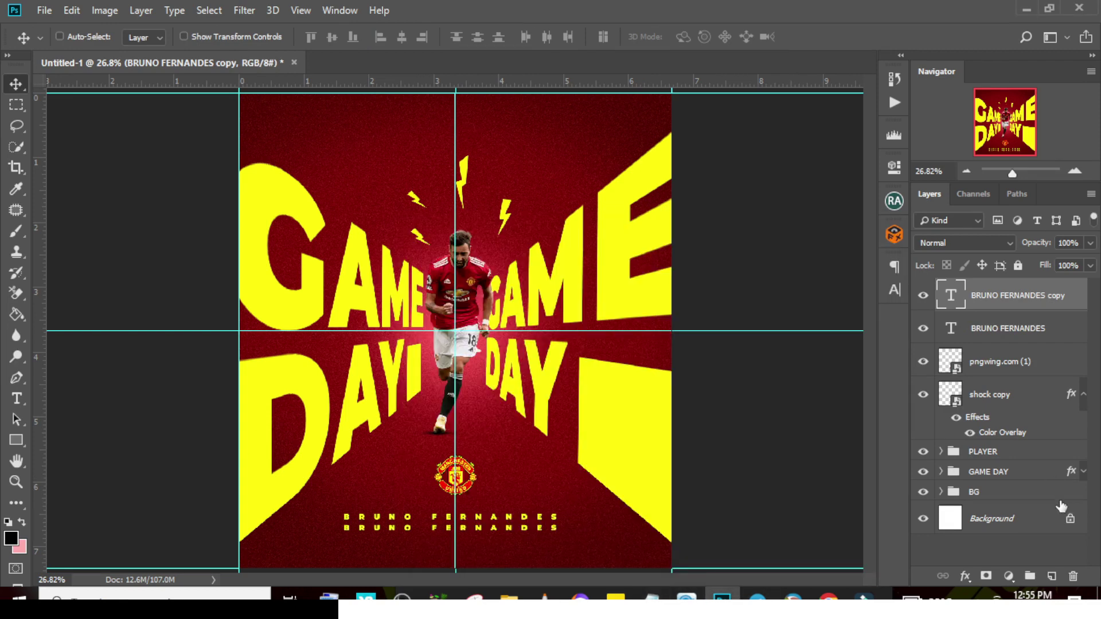
{"action": "double_click", "coordinate": [951, 310]}
{"action": "key", "text": "ctrl+v"}
{"action": "key", "text": "ctrl+Return"}
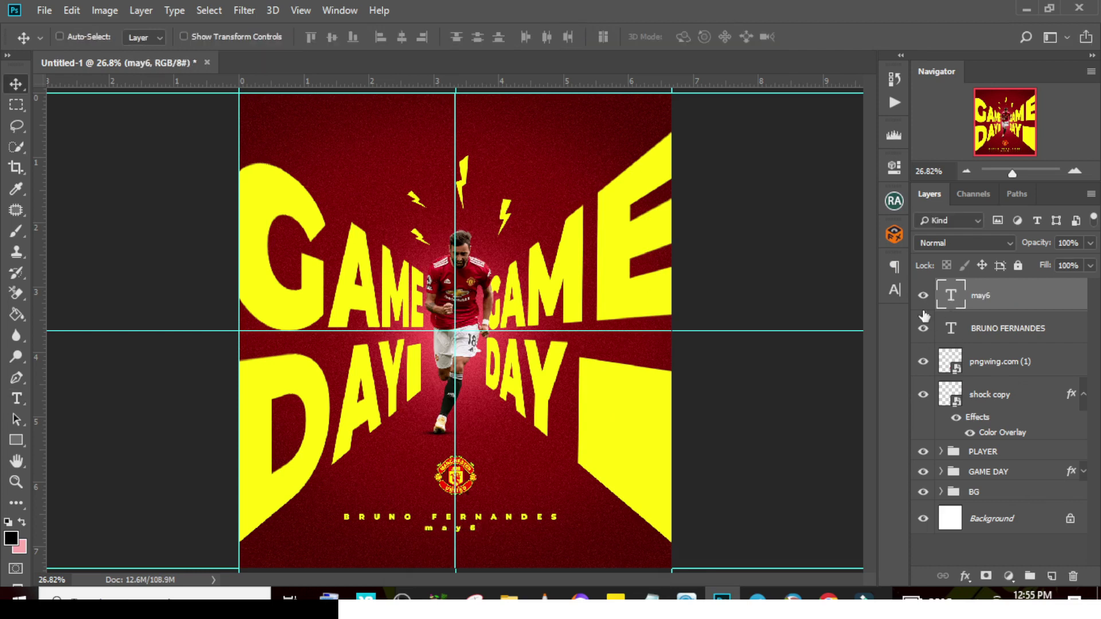
Style the may6 text in all caps, white, with the Montserrat Light weight
{"action": "left_click", "coordinate": [895, 290]}
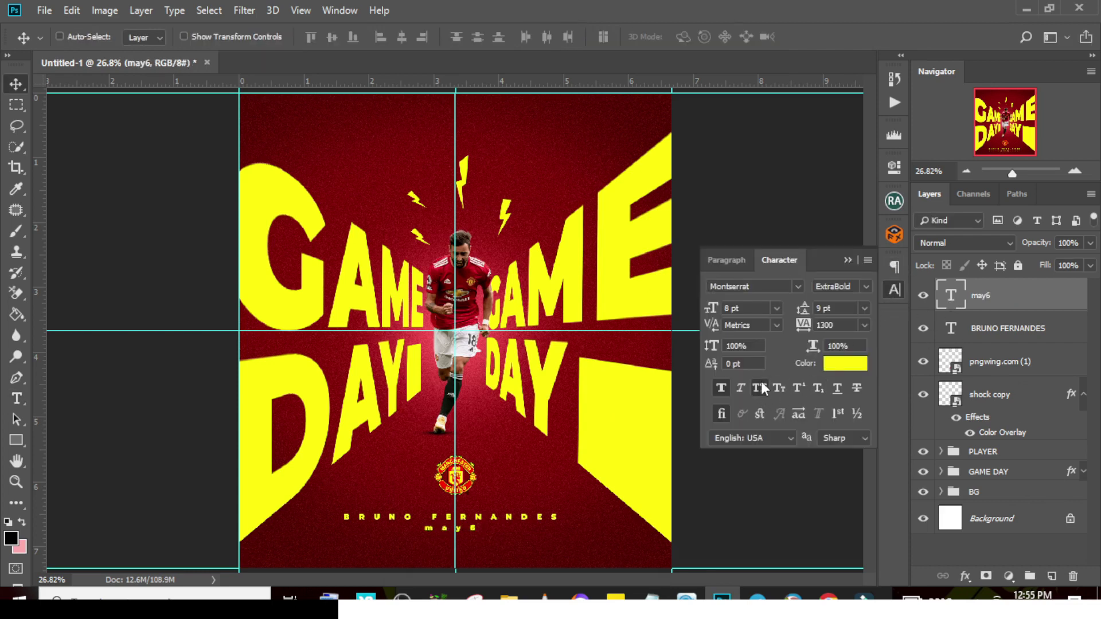
{"action": "left_click", "coordinate": [840, 363]}
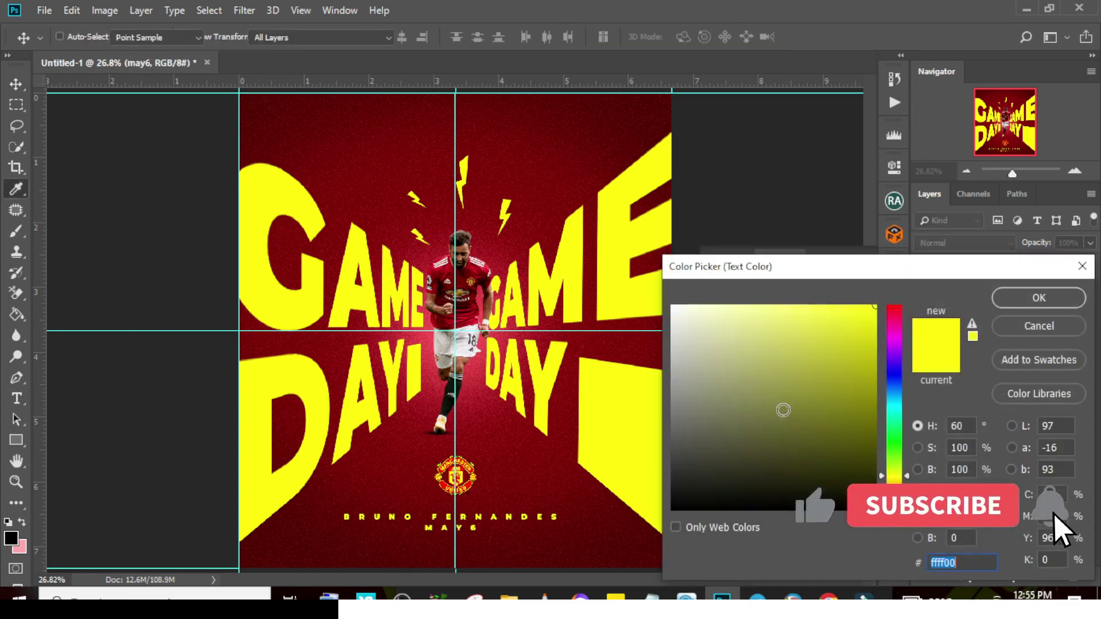
{"action": "left_click", "coordinate": [1039, 297]}
{"action": "left_click", "coordinate": [866, 286]}
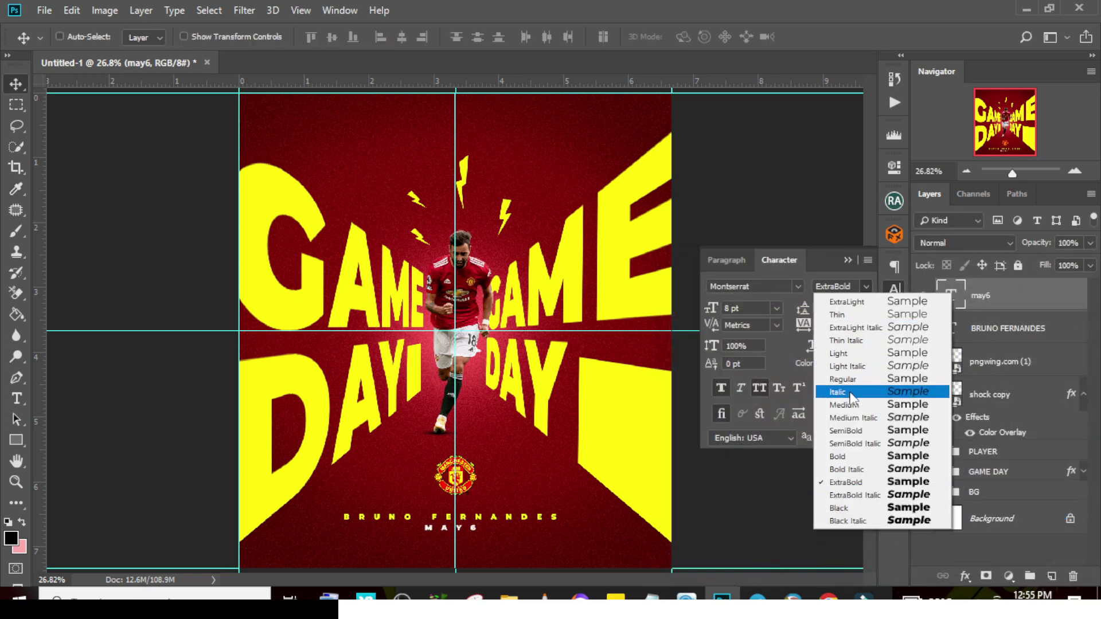
{"action": "left_click", "coordinate": [849, 354]}
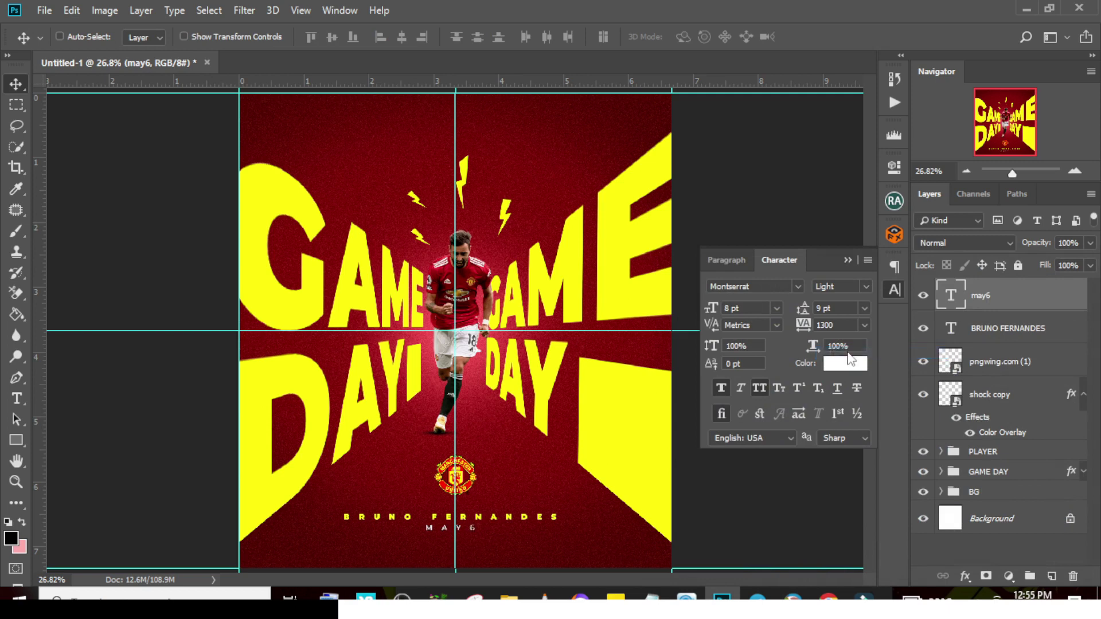
{"action": "left_click", "coordinate": [847, 261]}
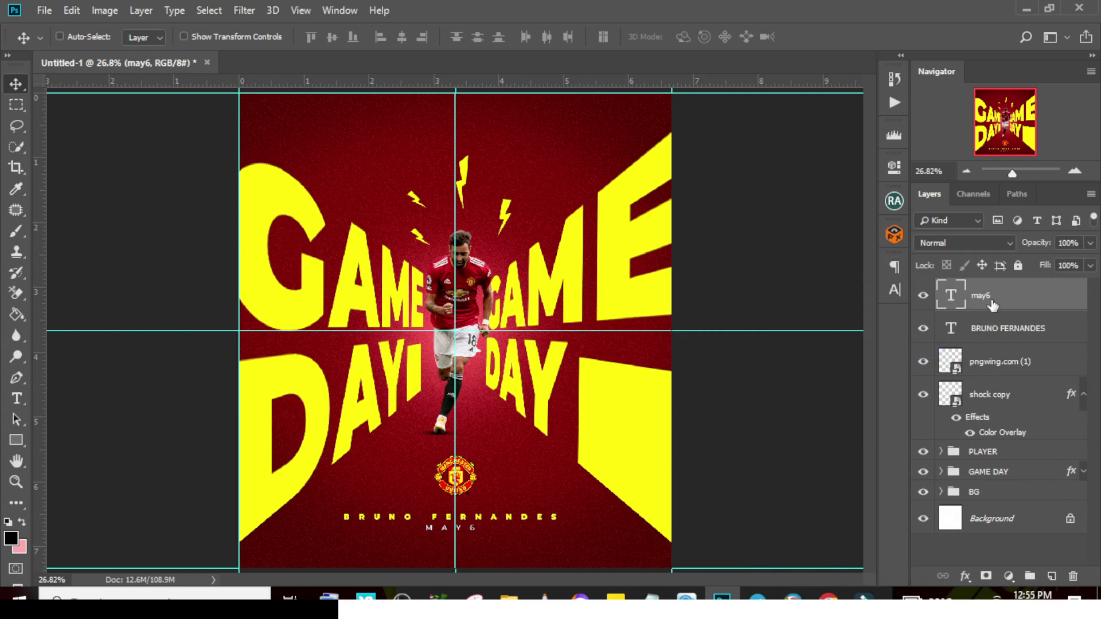
Group the may6 and BRUNO FERNANDES text layers and name the group TEXT
{"action": "left_click", "coordinate": [986, 345], "text": "shift"}
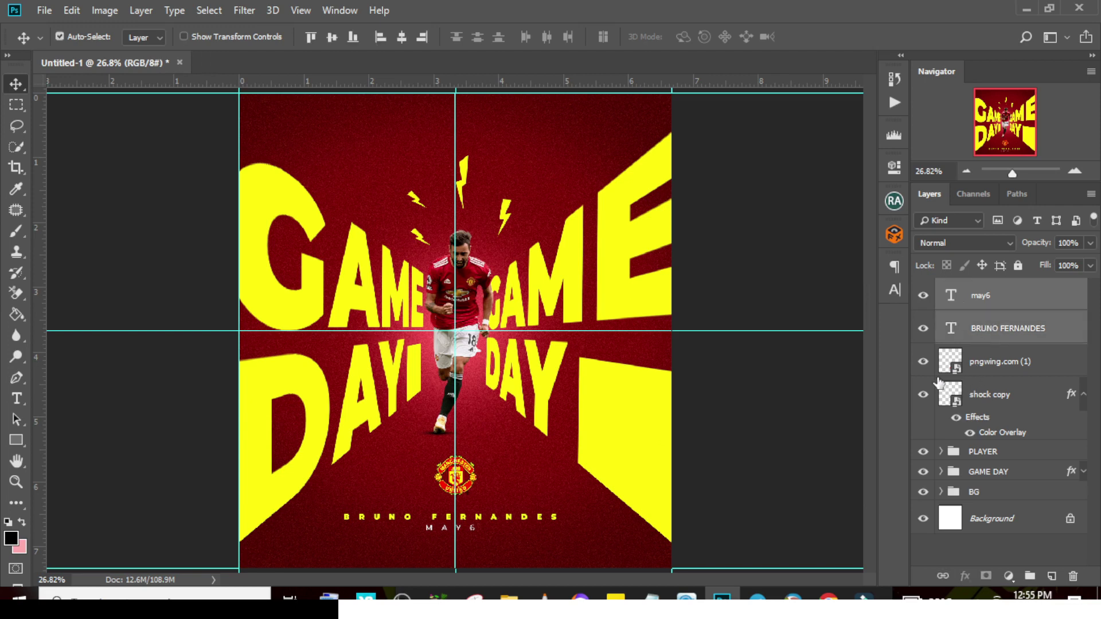
{"action": "left_click", "coordinate": [923, 362]}
{"action": "left_click", "coordinate": [923, 361]}
{"action": "key", "text": "ctrl+g"}
{"action": "double_click", "coordinate": [994, 289]}
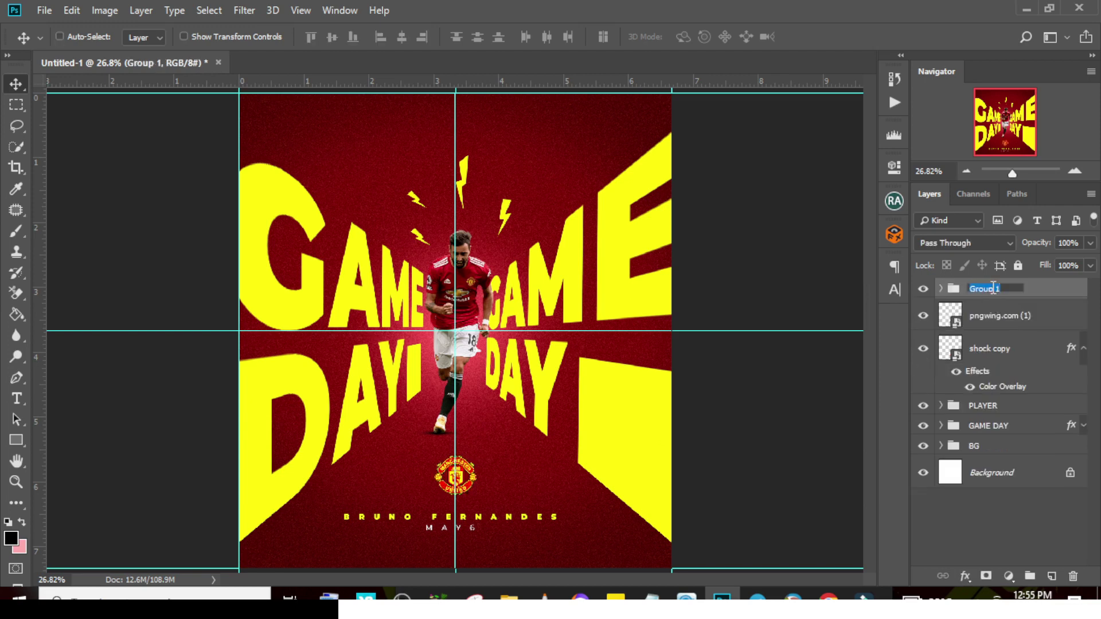
{"action": "type", "text": "TEXT"}
{"action": "key", "text": "Return"}
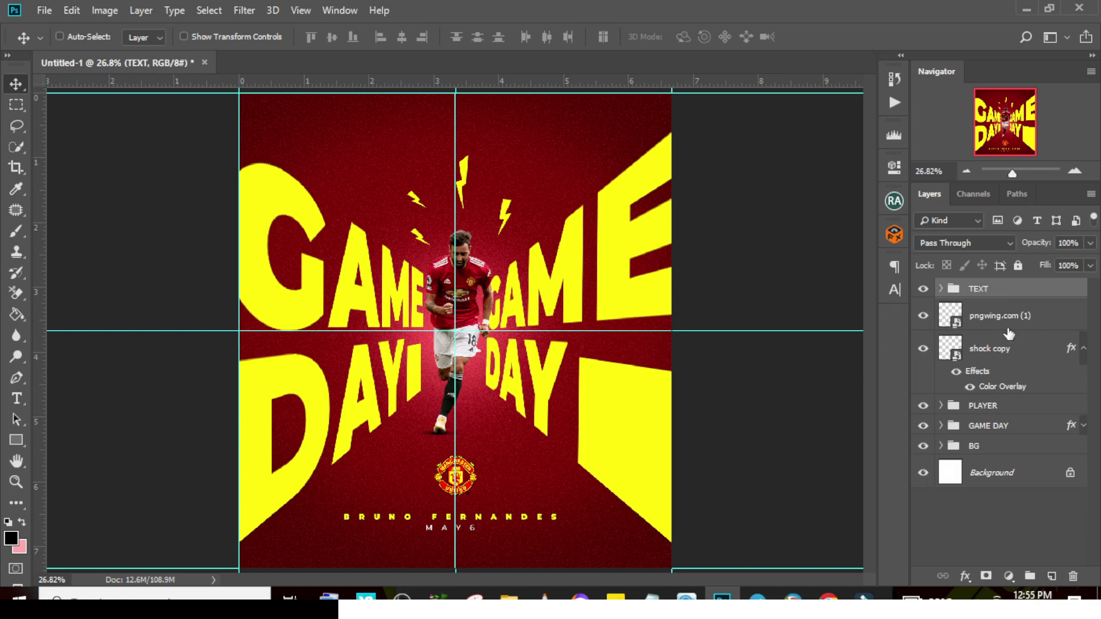
Group the pngwing.com (1) and shock copy layers as ICONS, and hide the guides
{"action": "left_click", "coordinate": [986, 315]}
{"action": "left_click", "coordinate": [991, 353], "text": "shift"}
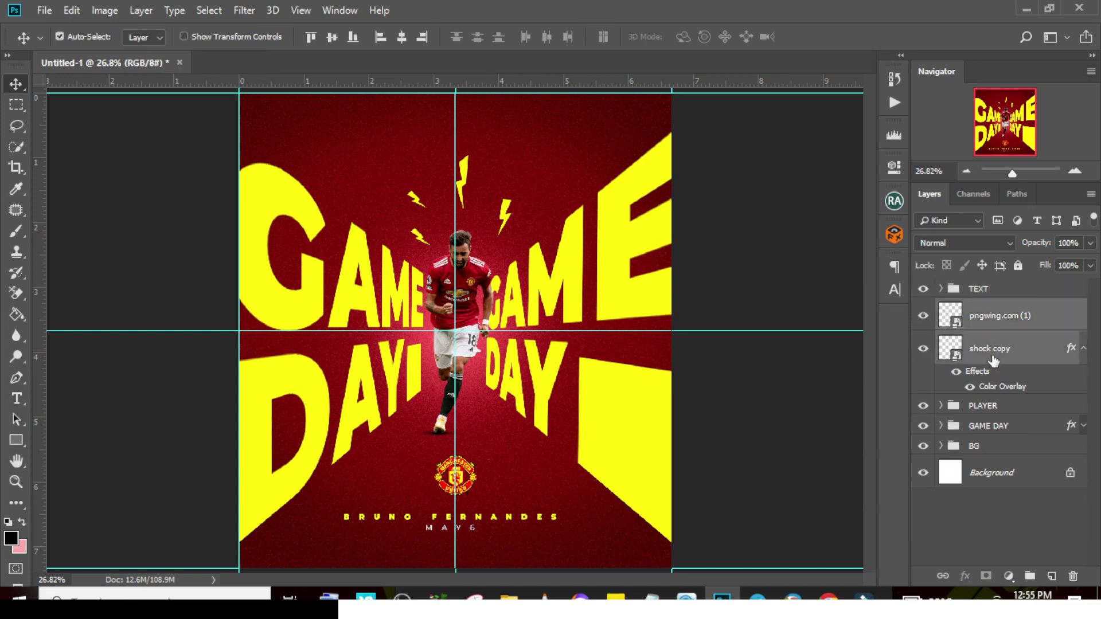
{"action": "key", "text": "ctrl+g"}
{"action": "double_click", "coordinate": [985, 311]}
{"action": "type", "text": "ICON"}
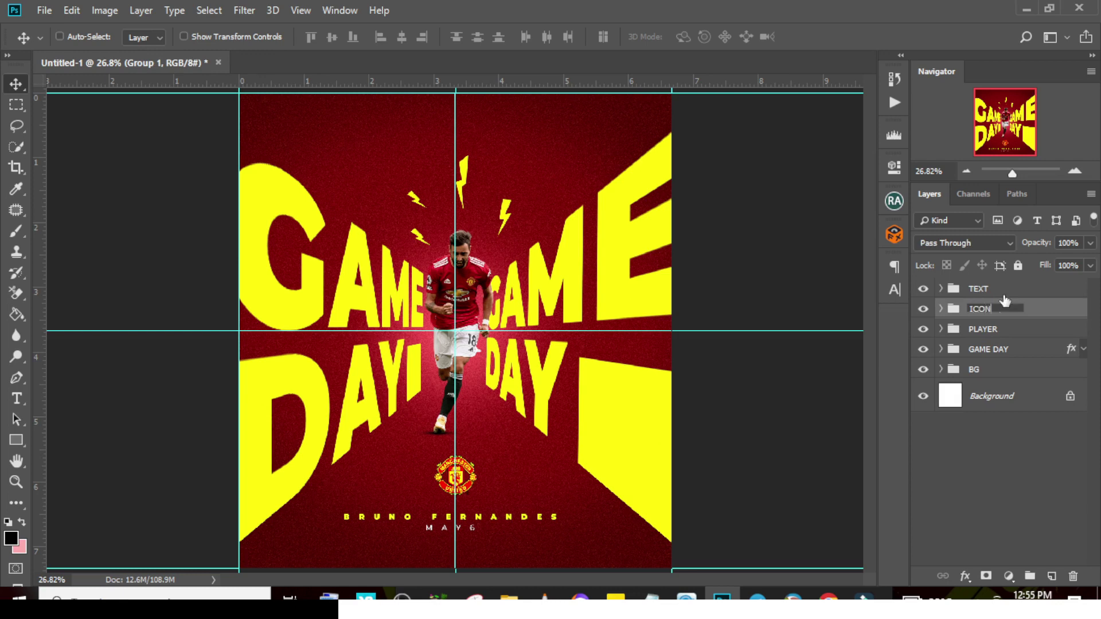
{"action": "type", "text": "S"}
{"action": "key", "text": "Return"}
{"action": "key", "text": "ctrl+semicolon"}
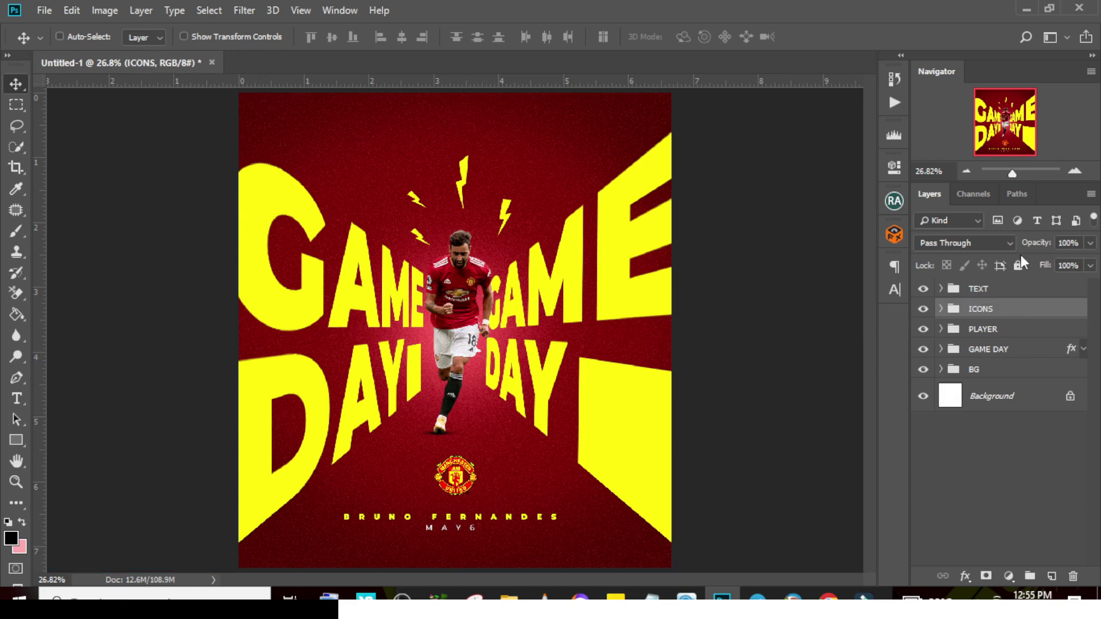
{"action": "key", "text": "ctrl+minus"}
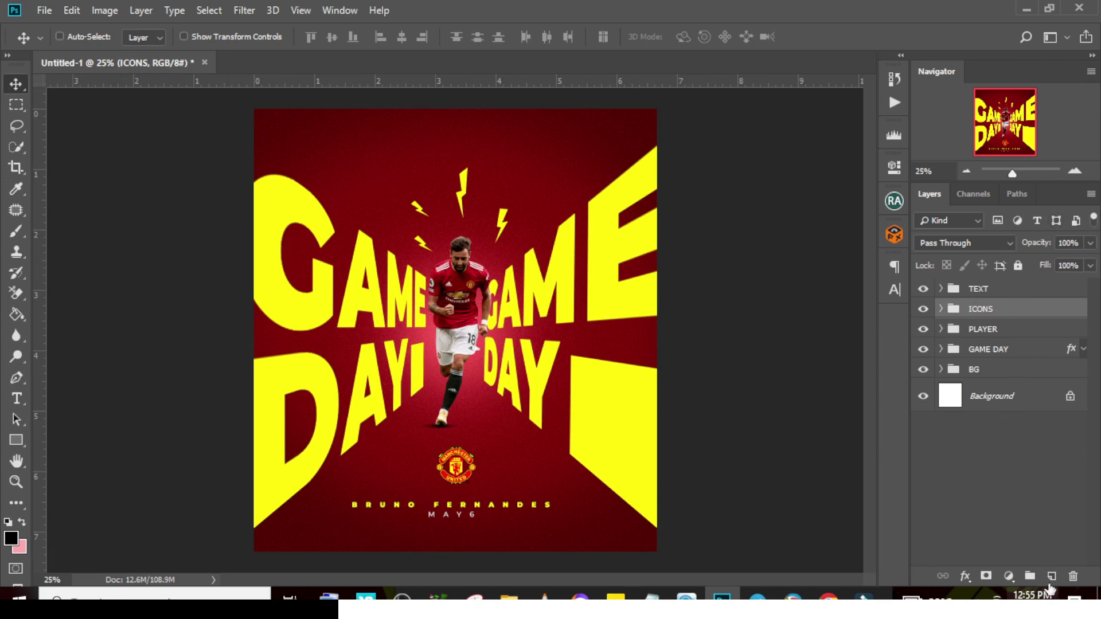
Add a new layer above the TEXT group and dab a soft 250 px glow at the player's shorts, using their light colour
{"action": "left_click", "coordinate": [1026, 292]}
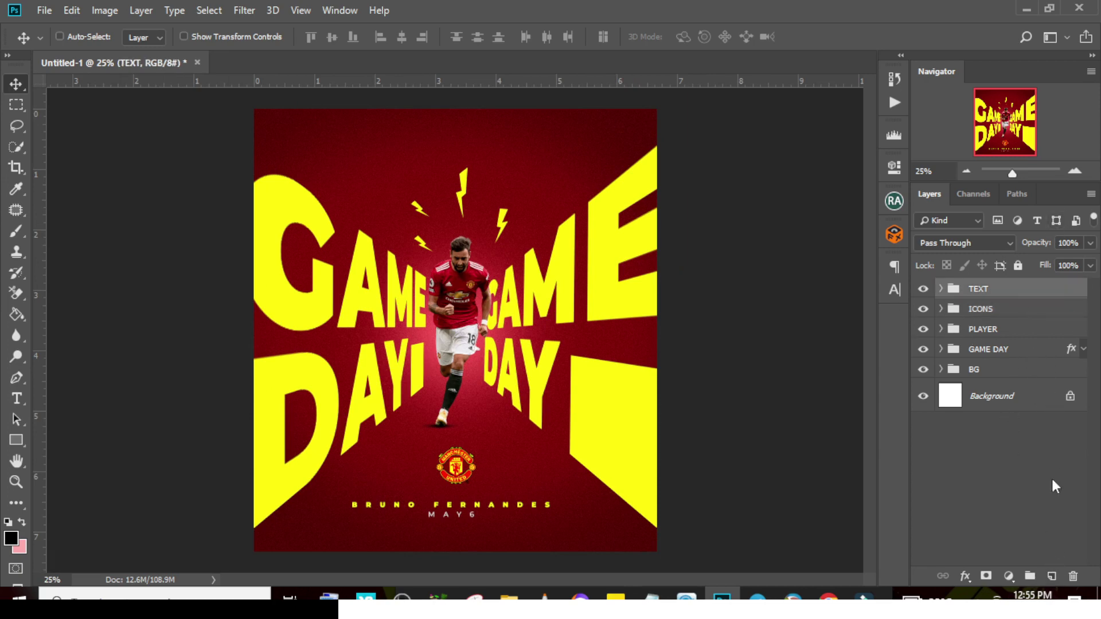
{"action": "left_click", "coordinate": [1052, 576]}
{"action": "key", "text": "b"}
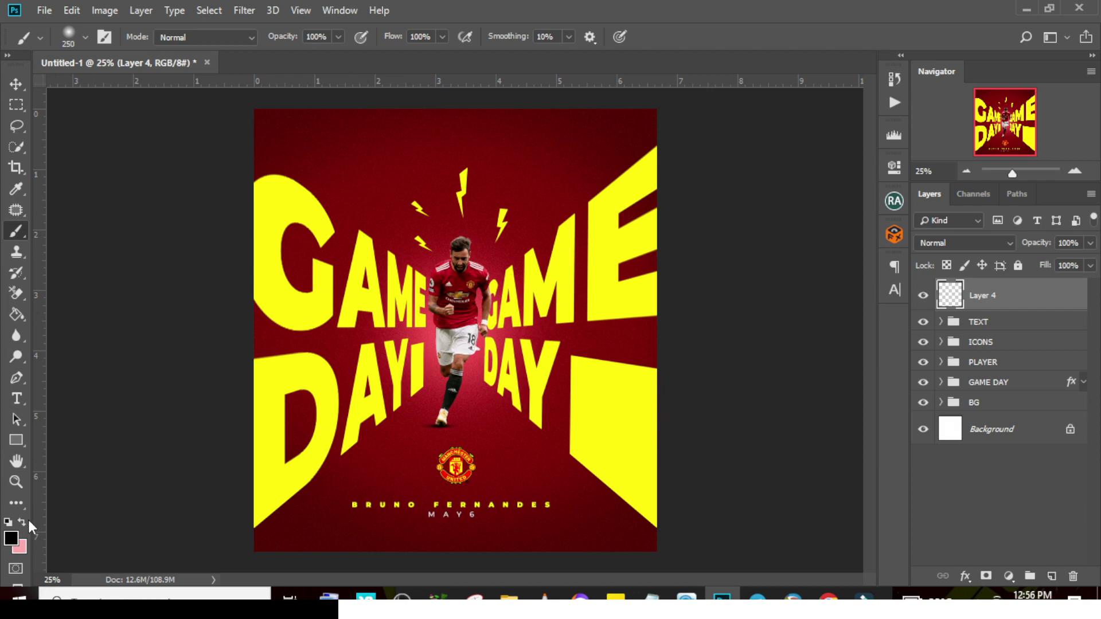
{"action": "left_click", "coordinate": [12, 539]}
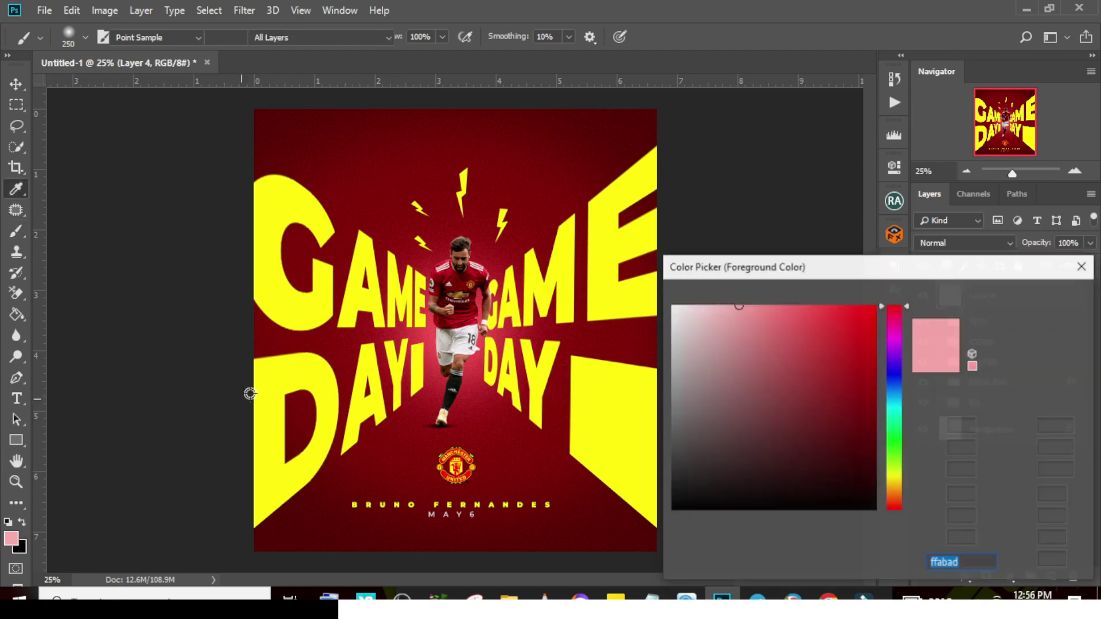
{"action": "left_click", "coordinate": [440, 336]}
{"action": "key", "text": "Return"}
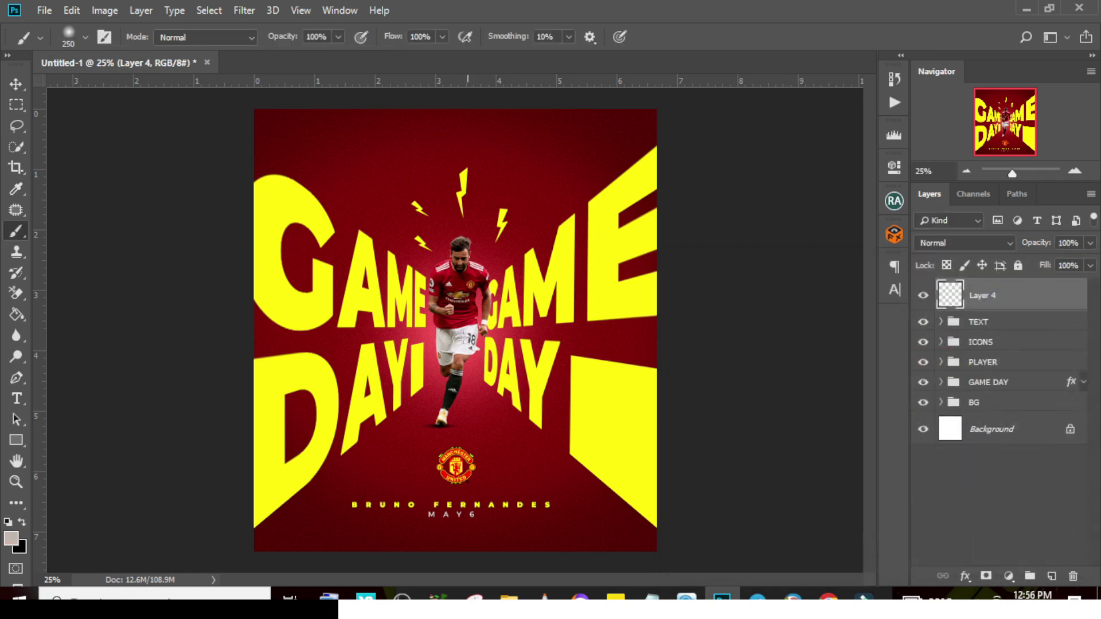
{"action": "left_click", "coordinate": [439, 344]}
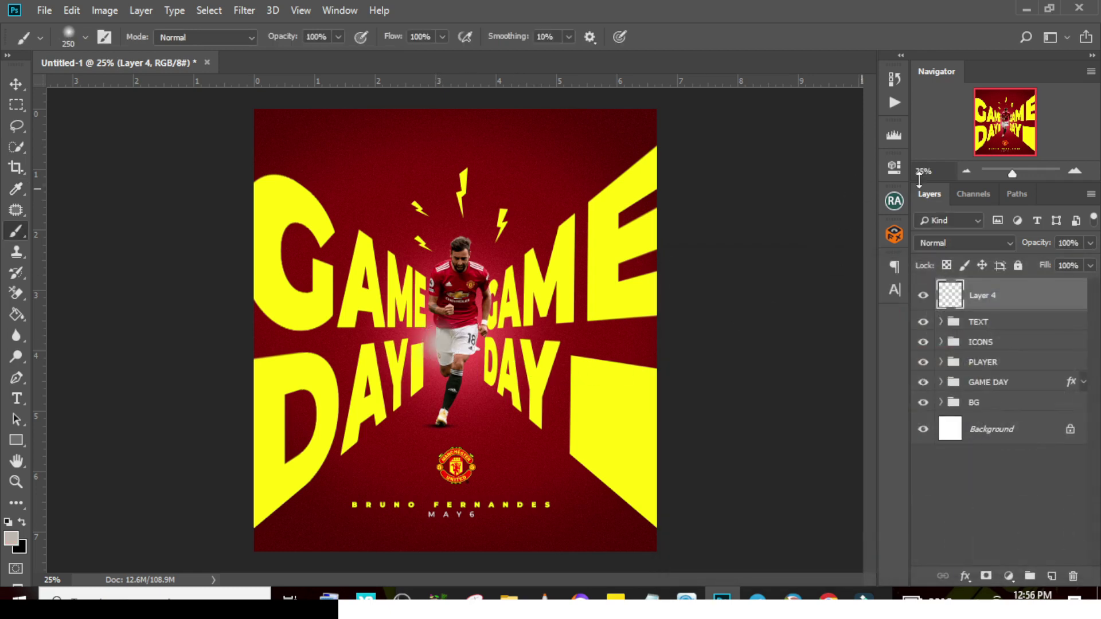
Blend the light glow layer with Linear Dodge (Add) and transform the glow so it sits slightly lower on the shorts
{"action": "left_click", "coordinate": [955, 242]}
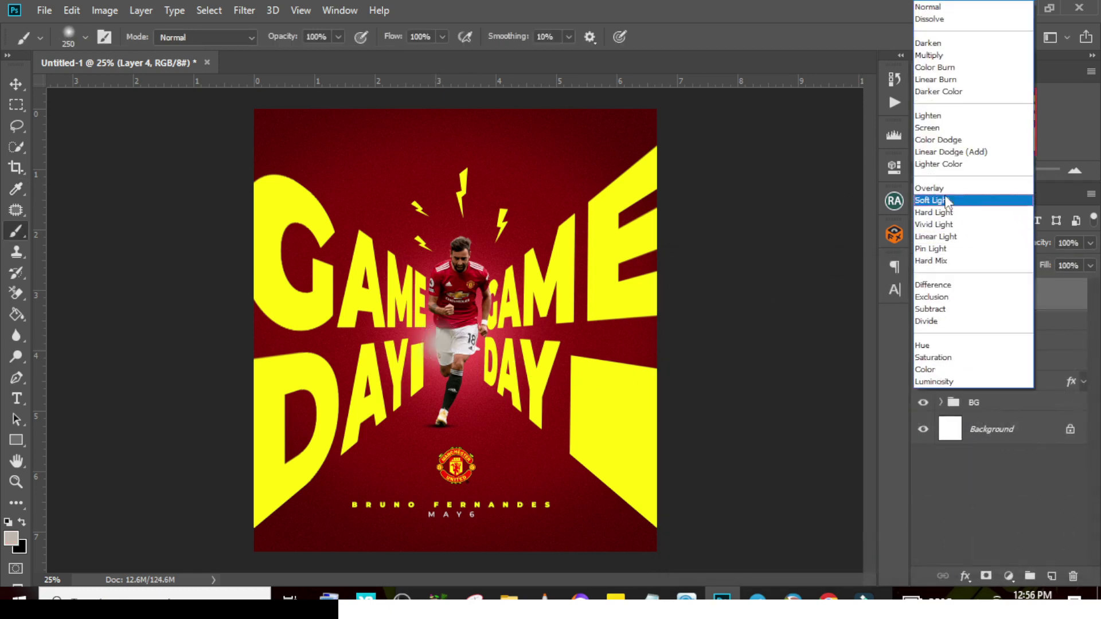
{"action": "left_click", "coordinate": [940, 153]}
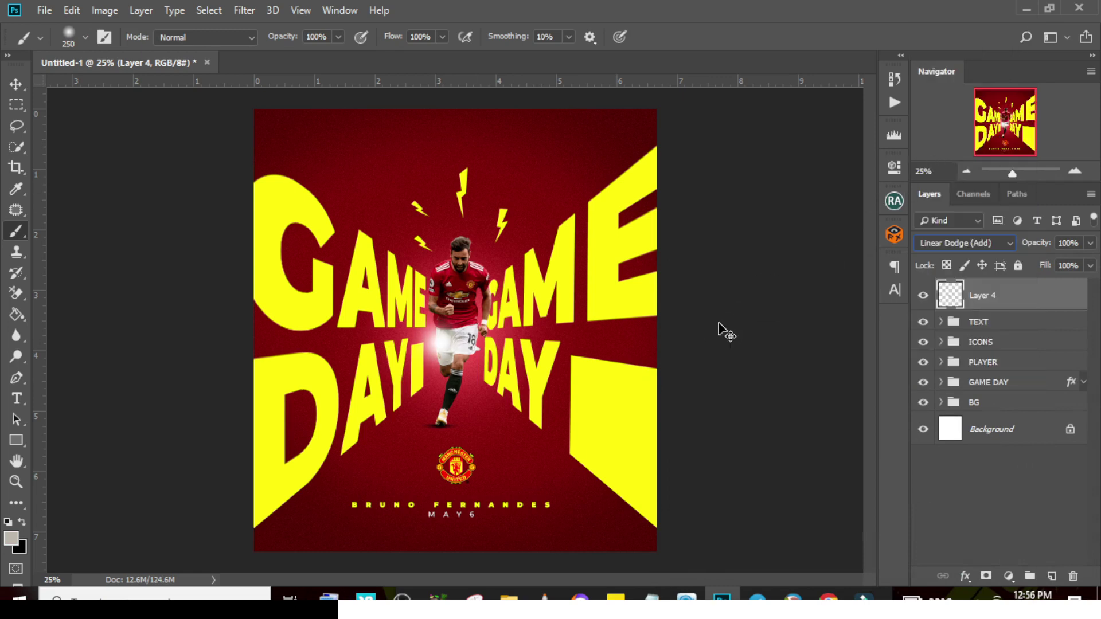
{"action": "key", "text": "ctrl+t"}
{"action": "left_click_drag", "start_coordinate": [453, 332], "coordinate": [463, 347]}
{"action": "key", "text": "Return"}
{"action": "key", "text": "b"}
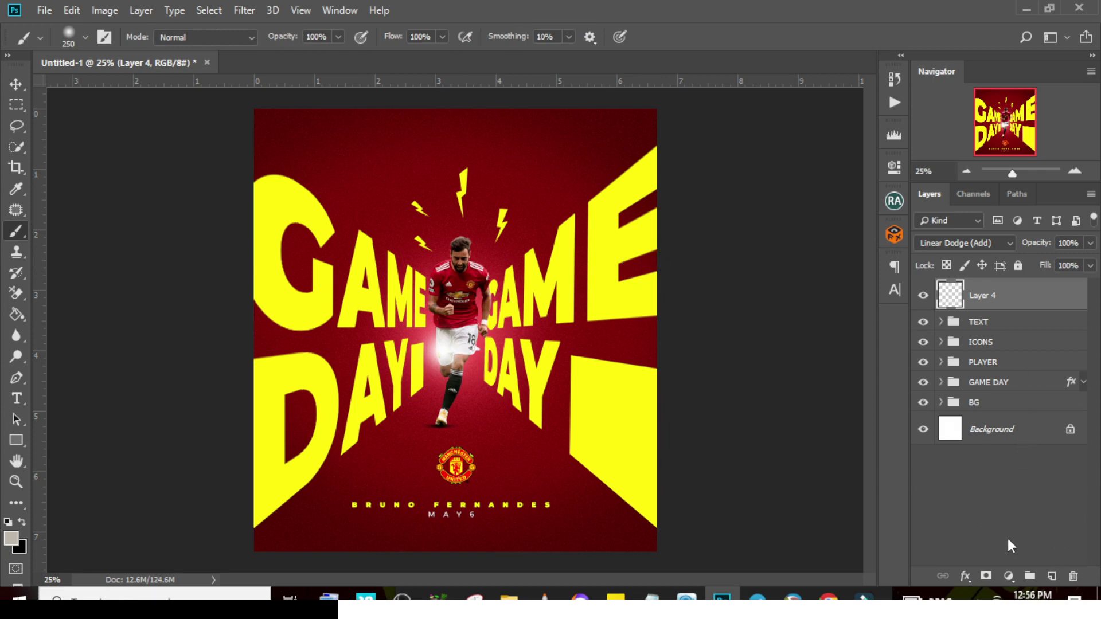
Paint a soft #ff5656 glow over the player's shoulder beside GAME on a new layer, blended with Linear Dodge (Add)
{"action": "left_click", "coordinate": [1052, 576]}
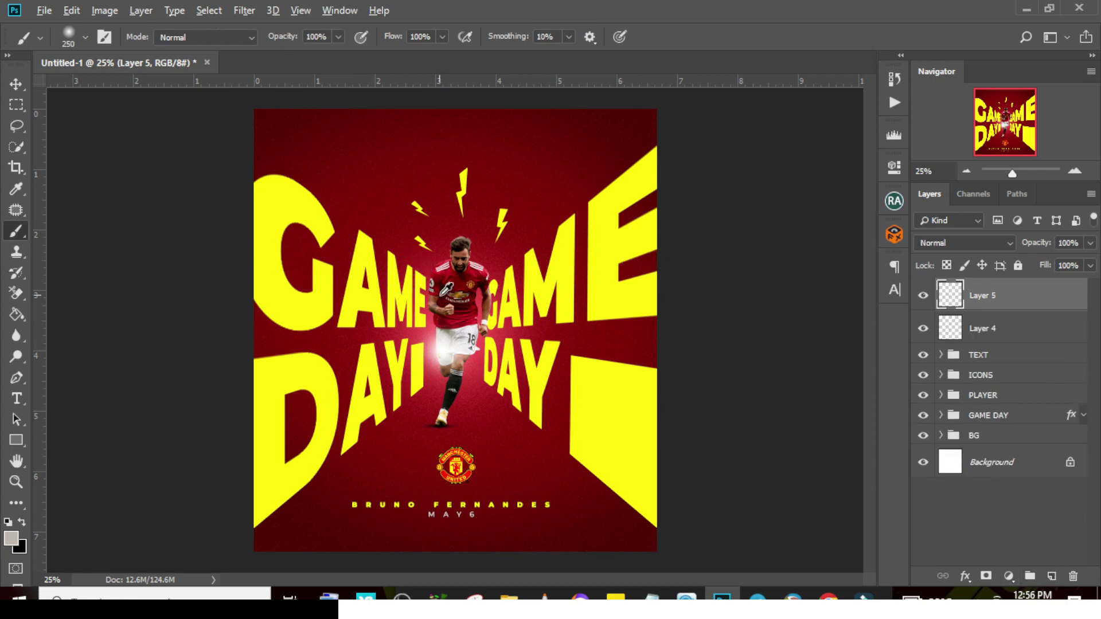
{"action": "left_click", "coordinate": [444, 273], "text": "alt"}
{"action": "left_click", "coordinate": [12, 539]}
{"action": "left_click", "coordinate": [807, 305]}
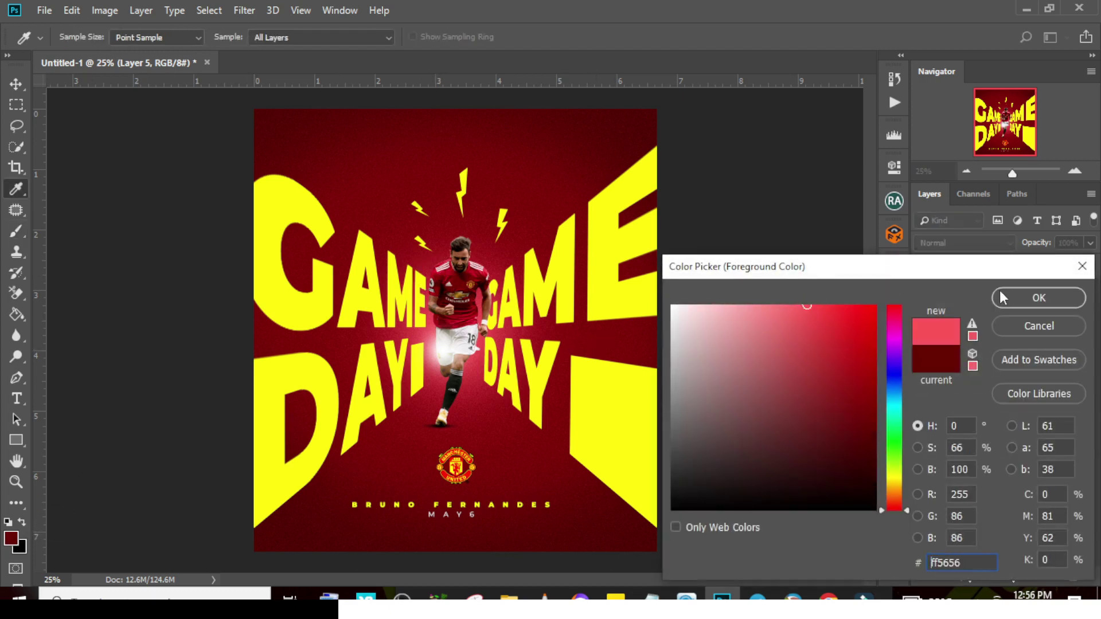
{"action": "left_click", "coordinate": [1000, 293]}
{"action": "key", "text": "b"}
{"action": "mouse_move", "coordinate": [436, 269]}
{"action": "left_mouse_down"}
{"action": "mouse_move", "coordinate": [453, 287]}
{"action": "mouse_move", "coordinate": [442, 275]}
{"action": "left_mouse_up"}
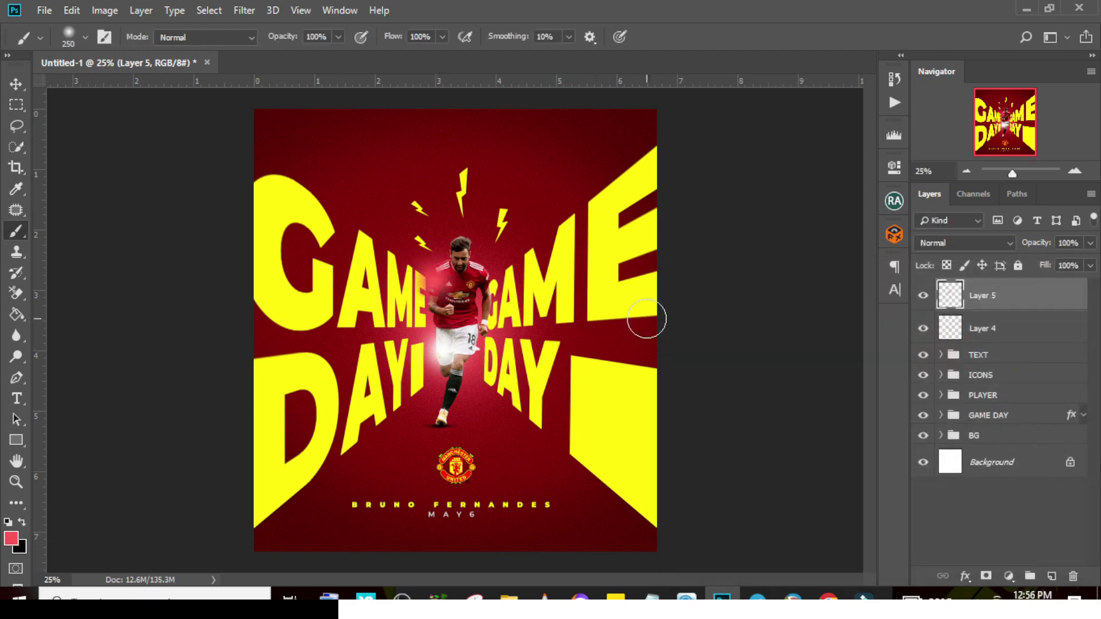
{"action": "left_click", "coordinate": [939, 242]}
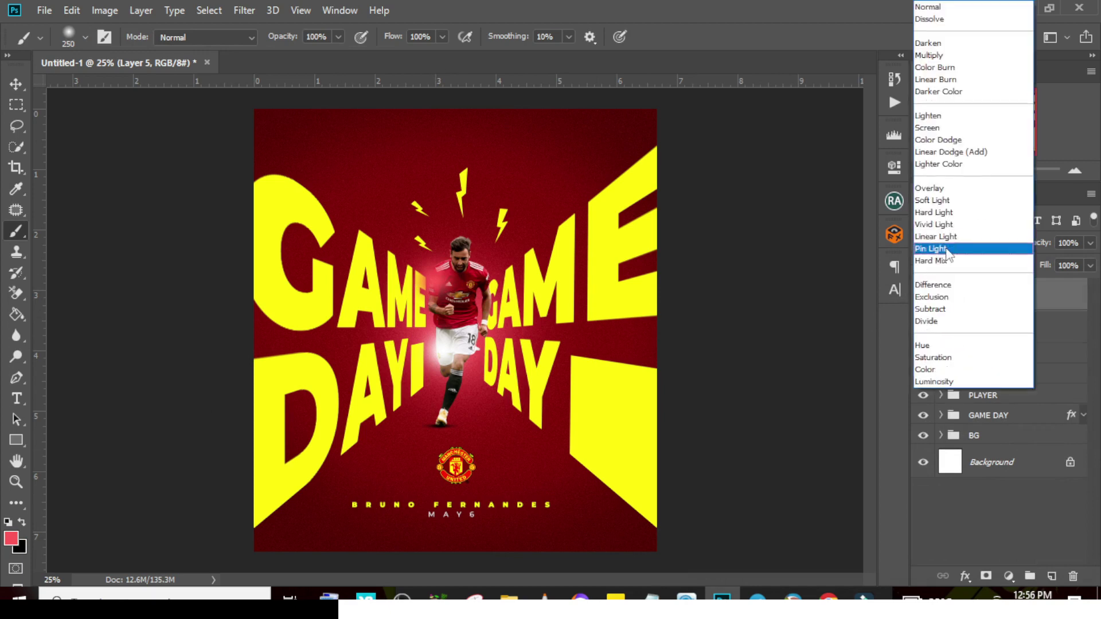
{"action": "left_click", "coordinate": [951, 149]}
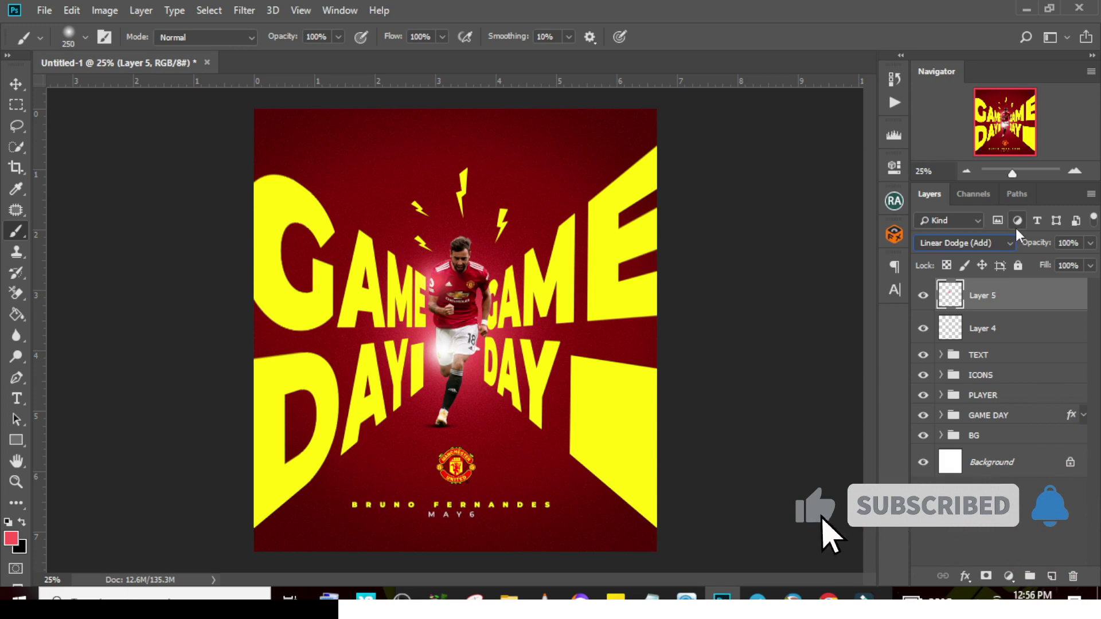
Paint a soft yellow #fffe00 glow between the player's arm and the word GAME on a new layer, blended with Linear Dodge (Add)
{"action": "left_click", "coordinate": [1052, 575]}
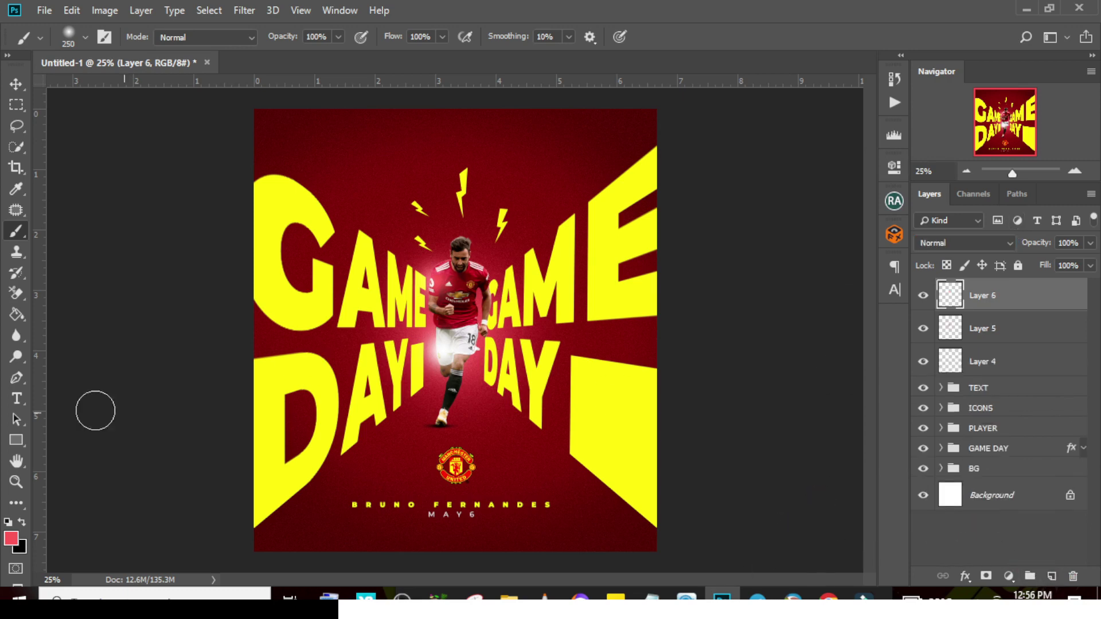
{"action": "left_click", "coordinate": [16, 532]}
{"action": "left_click", "coordinate": [576, 255]}
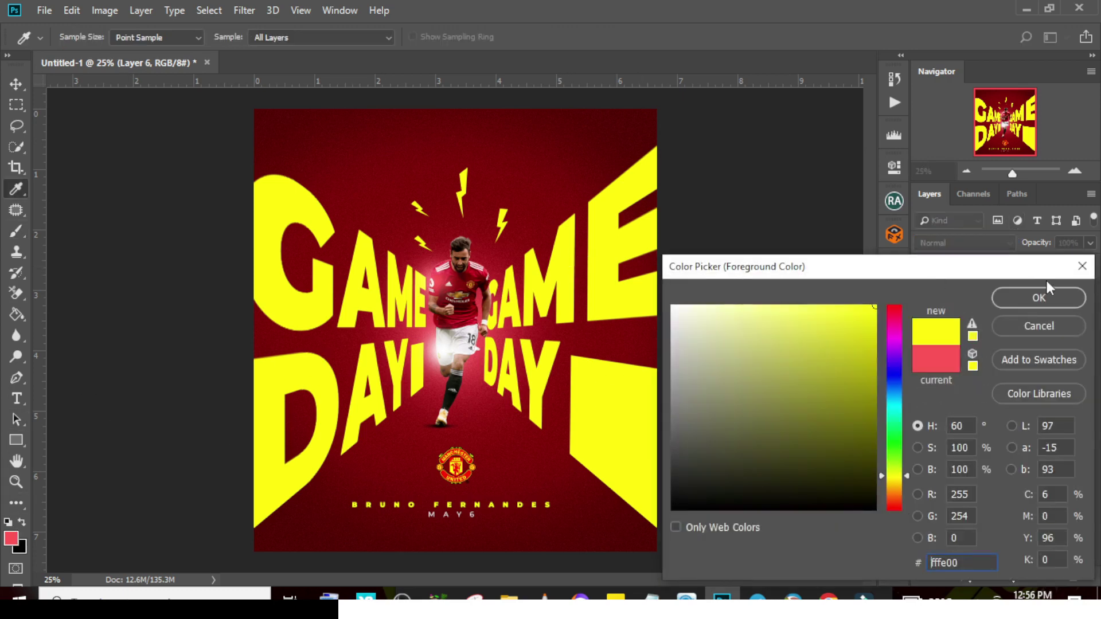
{"action": "left_click", "coordinate": [1026, 298]}
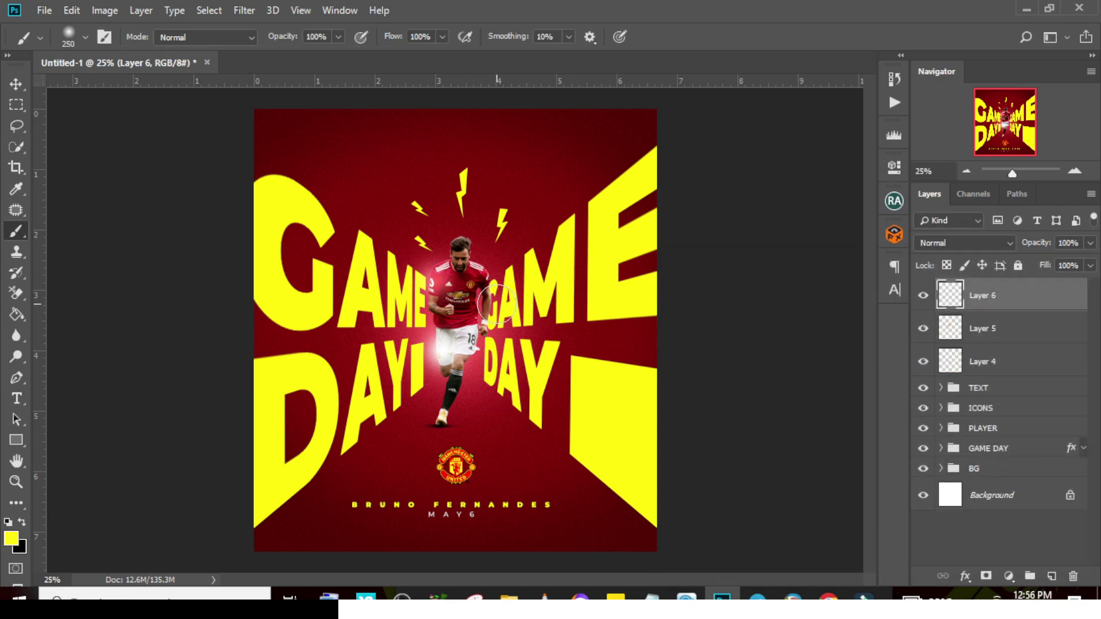
{"action": "left_click", "coordinate": [969, 242]}
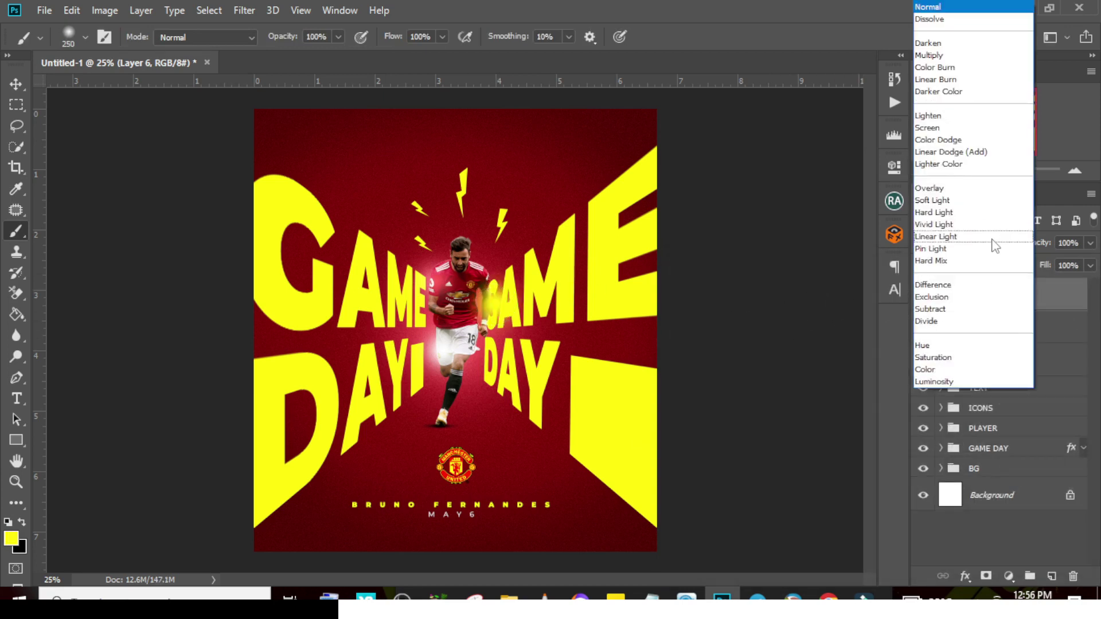
{"action": "left_click", "coordinate": [962, 156]}
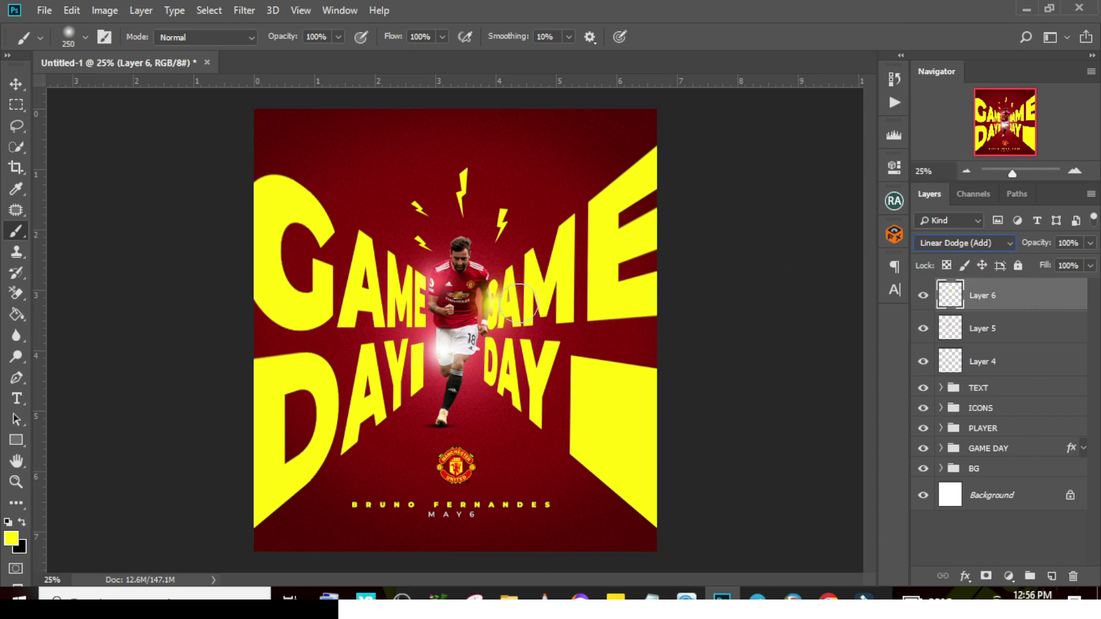
Try the Screen, Lighten and Soft Light blend modes on the yellow glow layer
{"action": "left_click", "coordinate": [964, 243]}
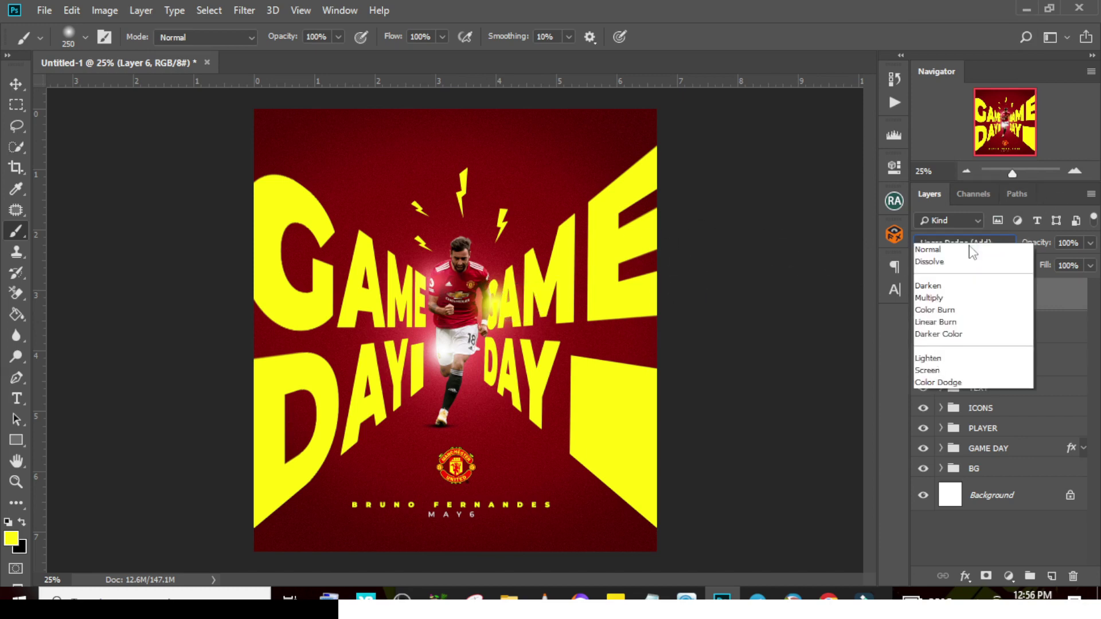
{"action": "left_click", "coordinate": [935, 129]}
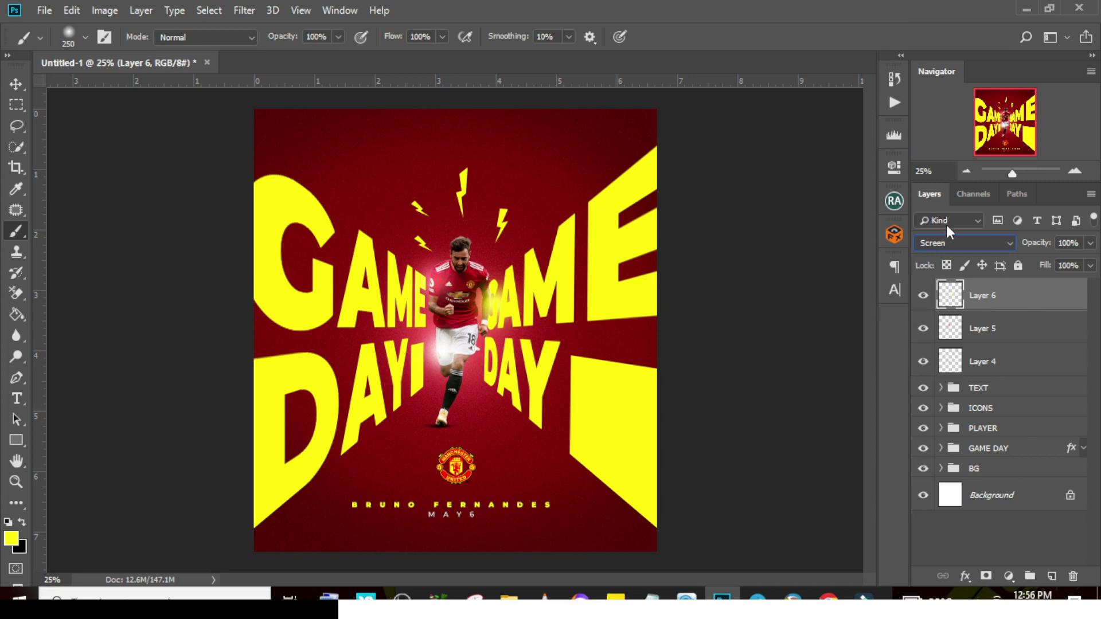
{"action": "left_click", "coordinate": [947, 245]}
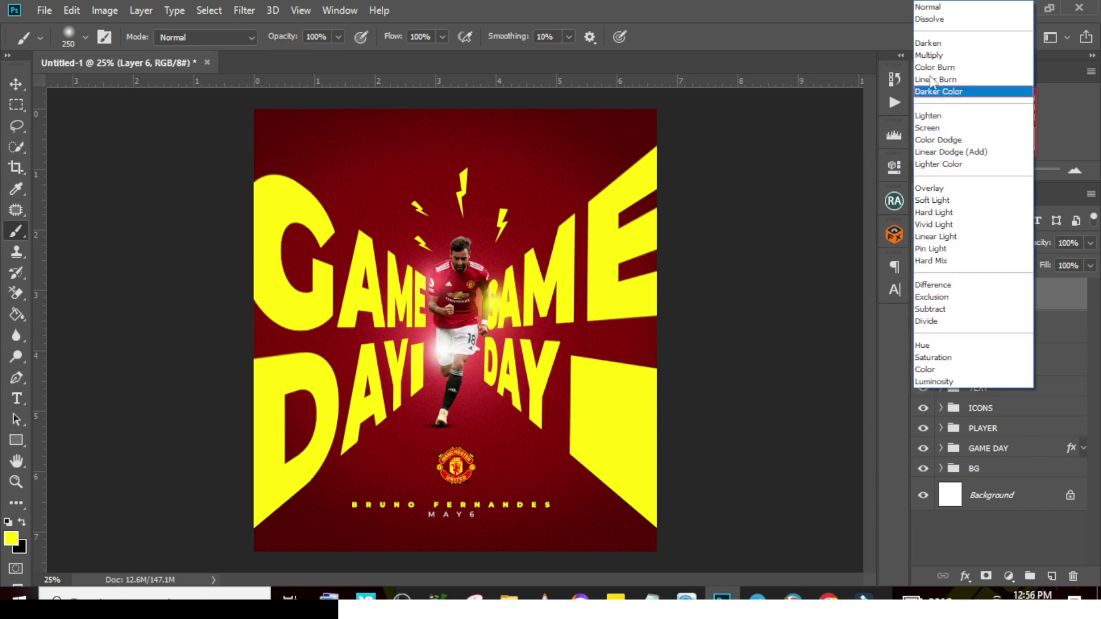
{"action": "left_click", "coordinate": [935, 116]}
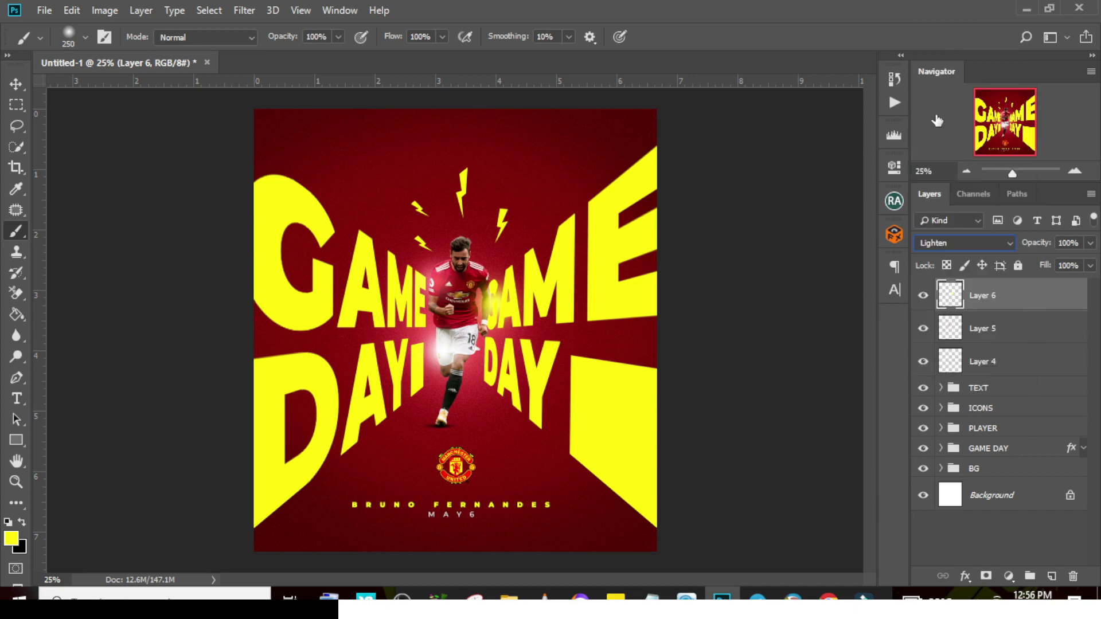
{"action": "key", "text": "Down"}
{"action": "key", "text": "Down"}
{"action": "key", "text": "Down"}
{"action": "key", "text": "Down"}
{"action": "key", "text": "Down"}
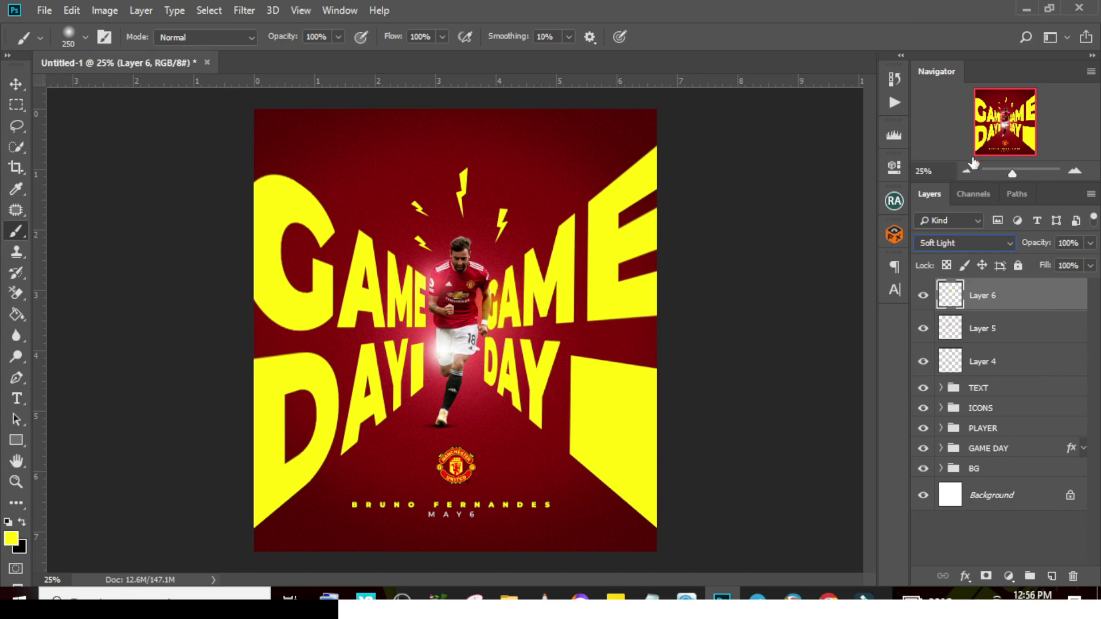
Delete the yellow glow layer and paint a soft #ffffa4 glow between the player's arm and GAME on a new layer
{"action": "left_click", "coordinate": [1073, 577]}
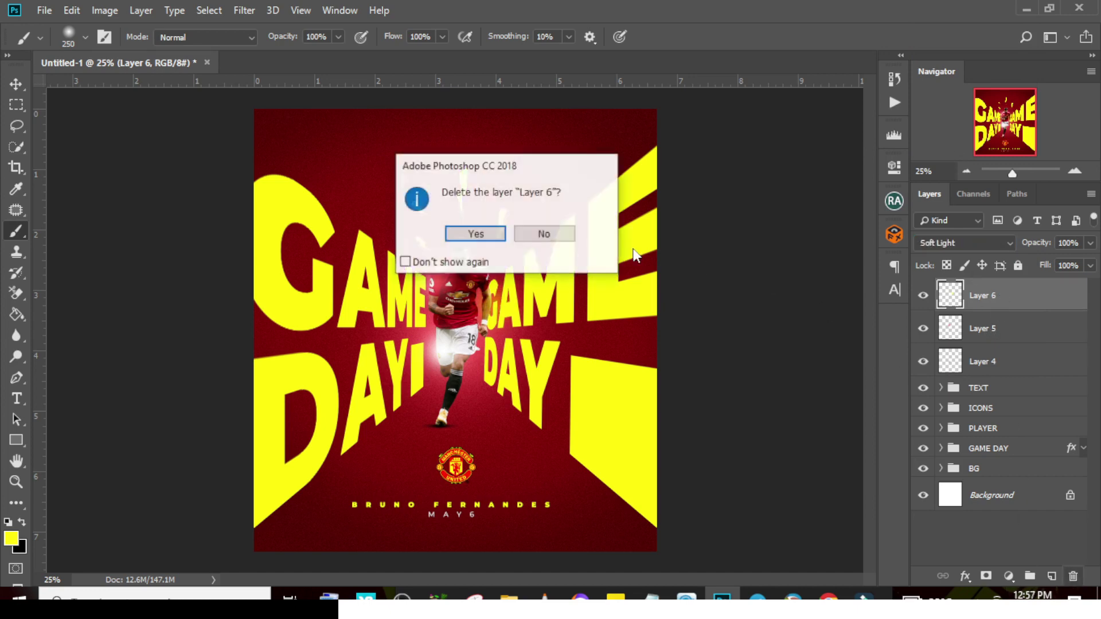
{"action": "key", "text": "Return"}
{"action": "left_click", "coordinate": [1052, 576]}
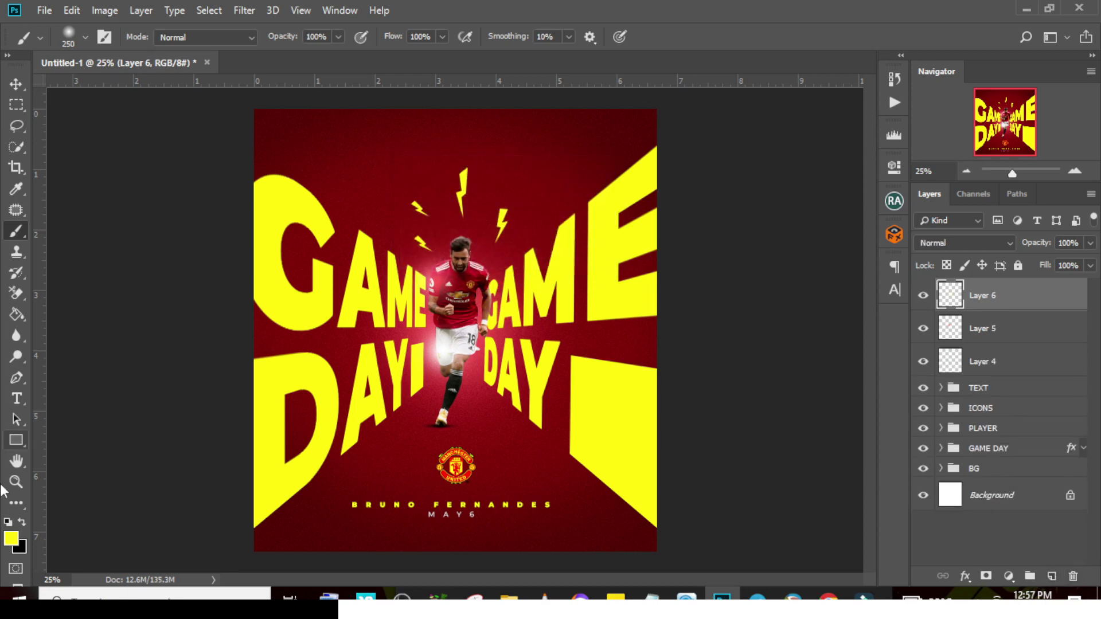
{"action": "left_click", "coordinate": [10, 538]}
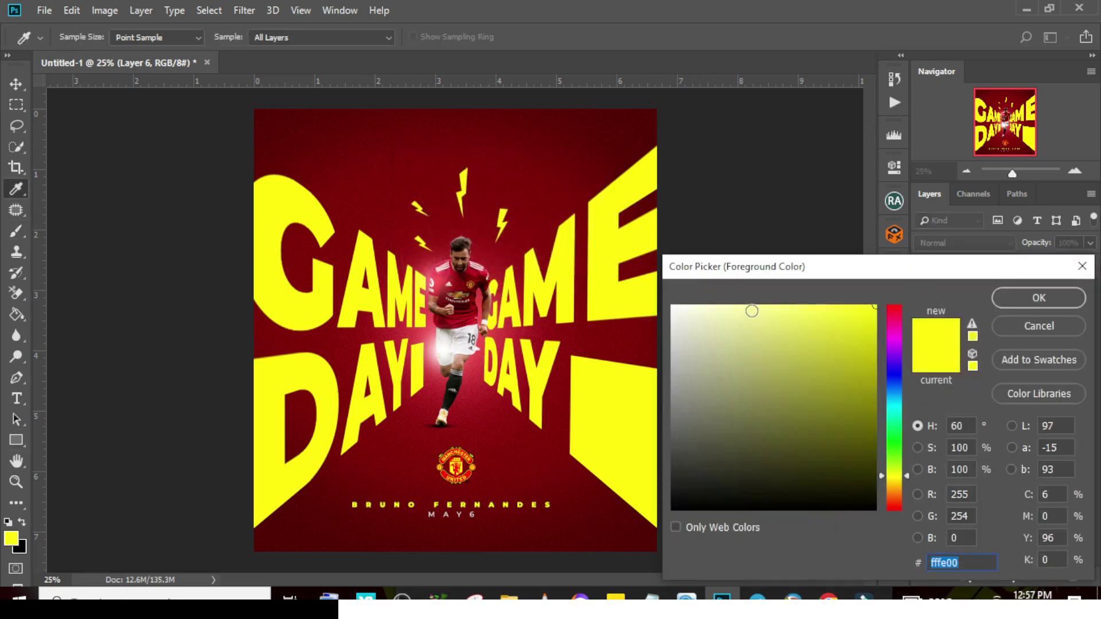
{"action": "left_click", "coordinate": [745, 306]}
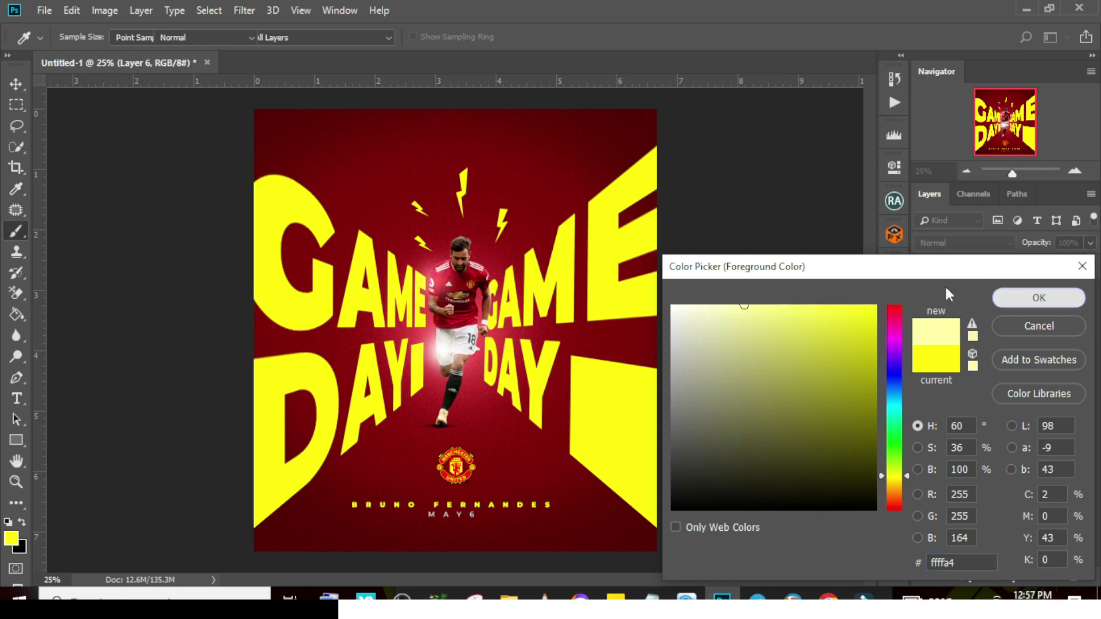
{"action": "left_click", "coordinate": [1039, 297]}
{"action": "key", "text": "b"}
{"action": "left_click_drag", "start_coordinate": [493, 301], "coordinate": [542, 310]}
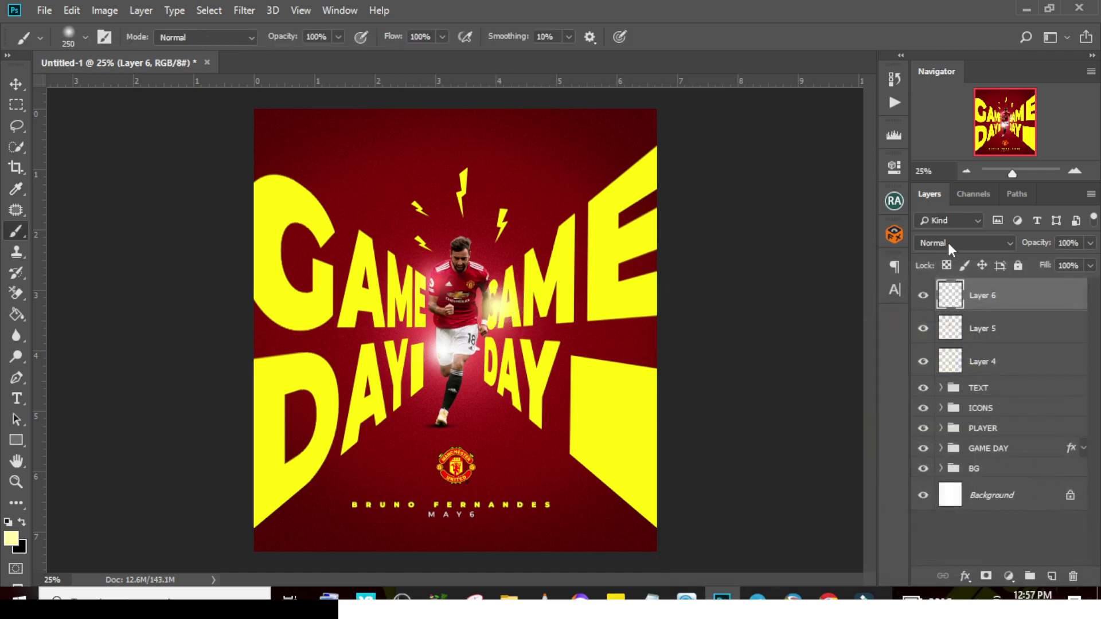
Blend the pale yellow glow layer with Screen and enlarge the glow with Free Transform
{"action": "left_click", "coordinate": [948, 242]}
{"action": "left_click", "coordinate": [947, 153]}
{"action": "left_click", "coordinate": [941, 245]}
{"action": "left_click", "coordinate": [966, 126]}
{"action": "left_click", "coordinate": [16, 84]}
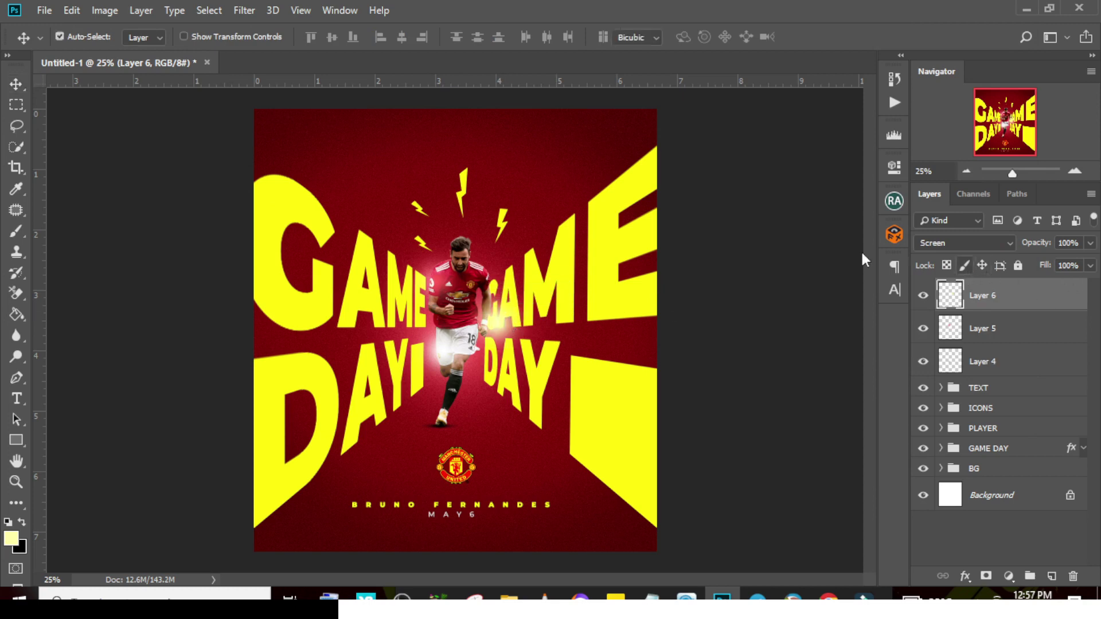
{"action": "key", "text": "ctrl+t"}
{"action": "left_click_drag", "start_coordinate": [539, 281], "coordinate": [575, 230]}
{"action": "key", "text": "Return"}
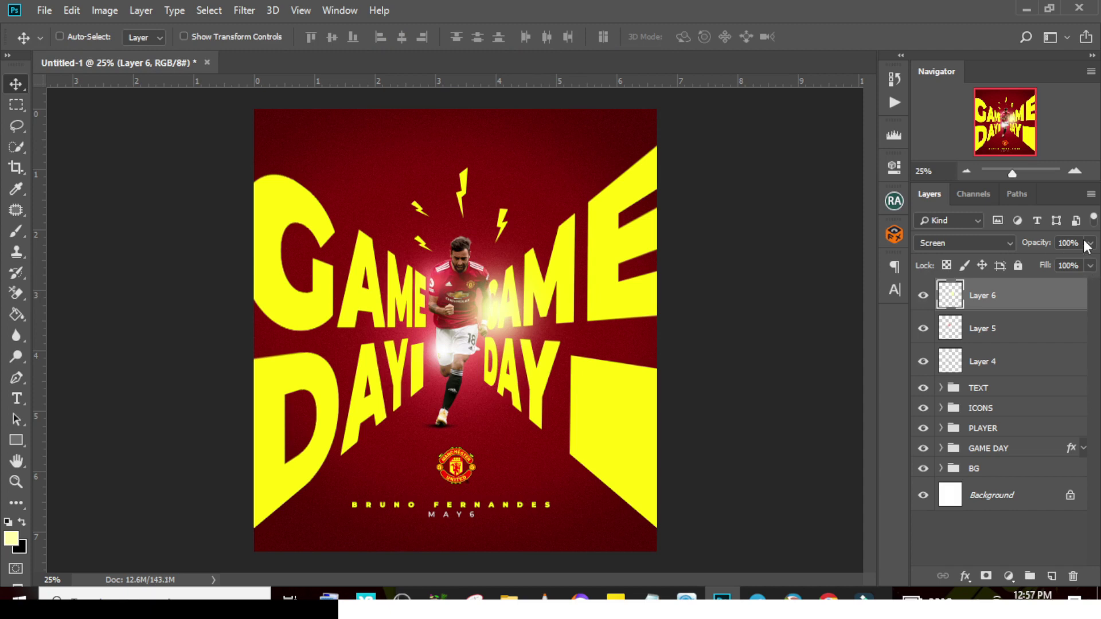
Lower the pale yellow glow layer's opacity to 45% and shift the glow slightly down towards the player's hand
{"action": "left_click", "coordinate": [1086, 244]}
{"action": "left_click_drag", "start_coordinate": [1068, 262], "coordinate": [1045, 260]}
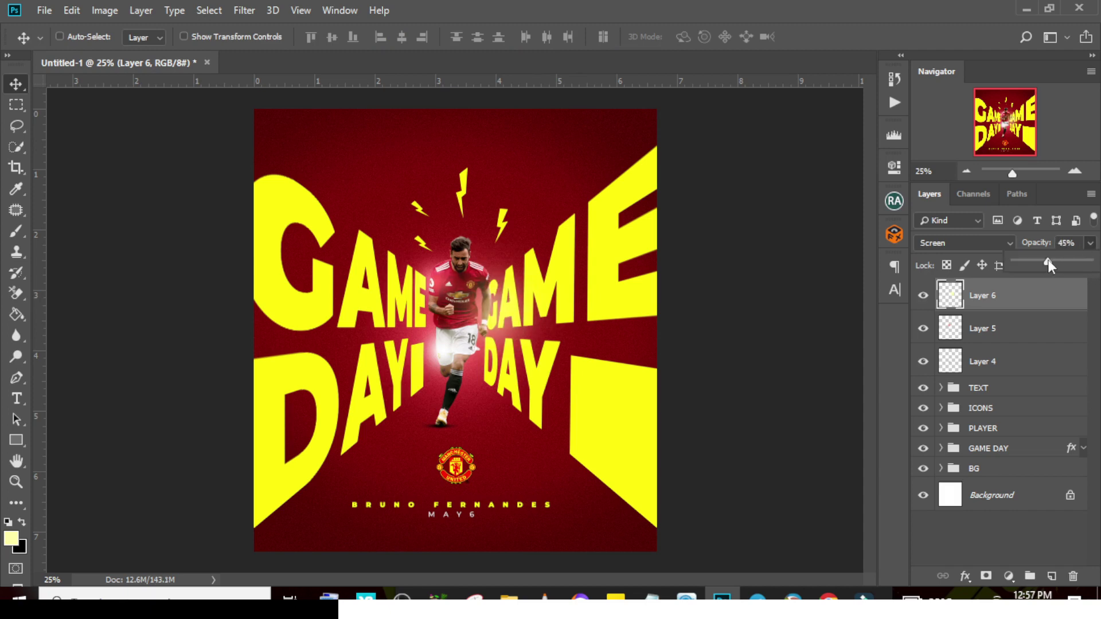
{"action": "mouse_move", "coordinate": [494, 305]}
{"action": "left_mouse_down"}
{"action": "mouse_move", "coordinate": [482, 291]}
{"action": "mouse_move", "coordinate": [485, 322]}
{"action": "left_mouse_up"}
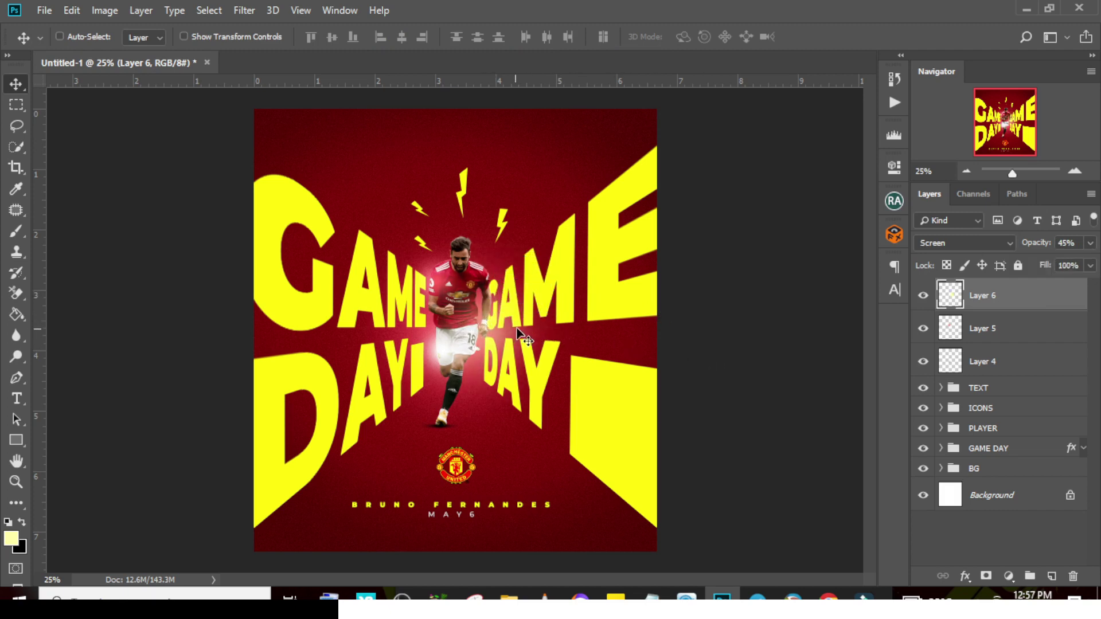
Add a layer mask to the pale yellow glow and hide its lower part beside the shorts with a 175 px black brush
{"action": "left_click", "coordinate": [986, 576]}
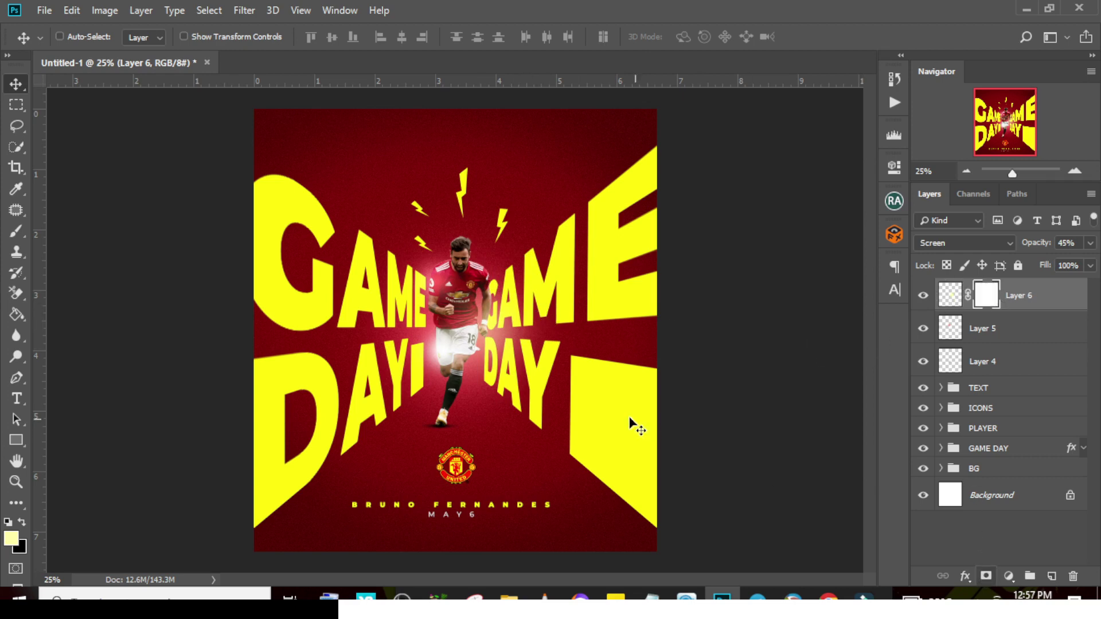
{"action": "key", "text": "b"}
{"action": "key", "text": "d"}
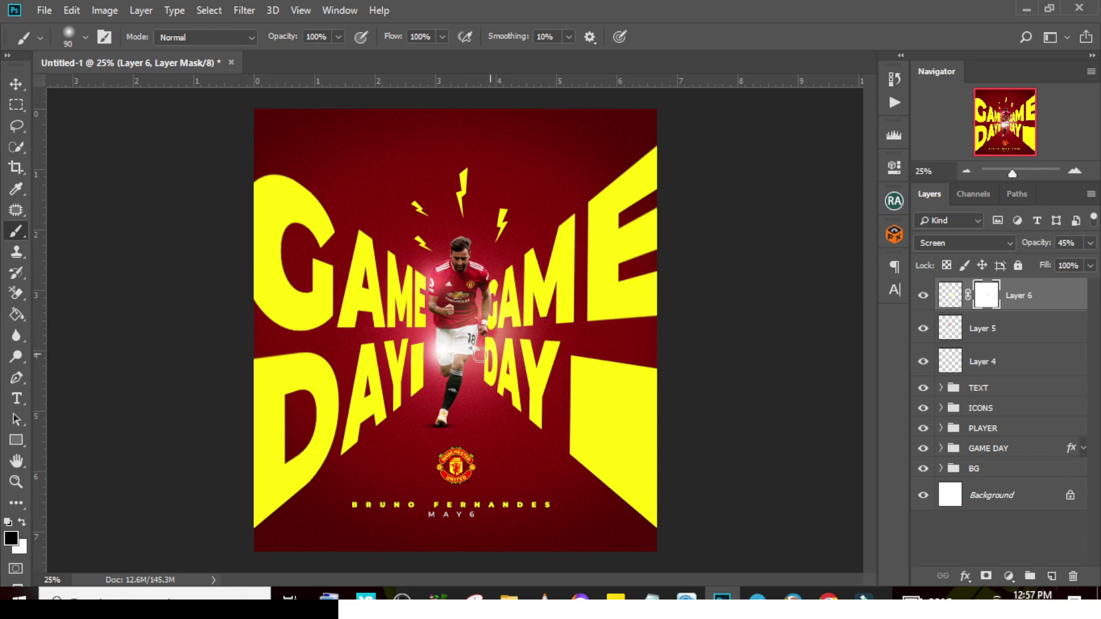
{"action": "key", "text": "bracketright"}
{"action": "key", "text": "bracketright"}
{"action": "key", "text": "bracketright"}
{"action": "key", "text": "bracketright"}
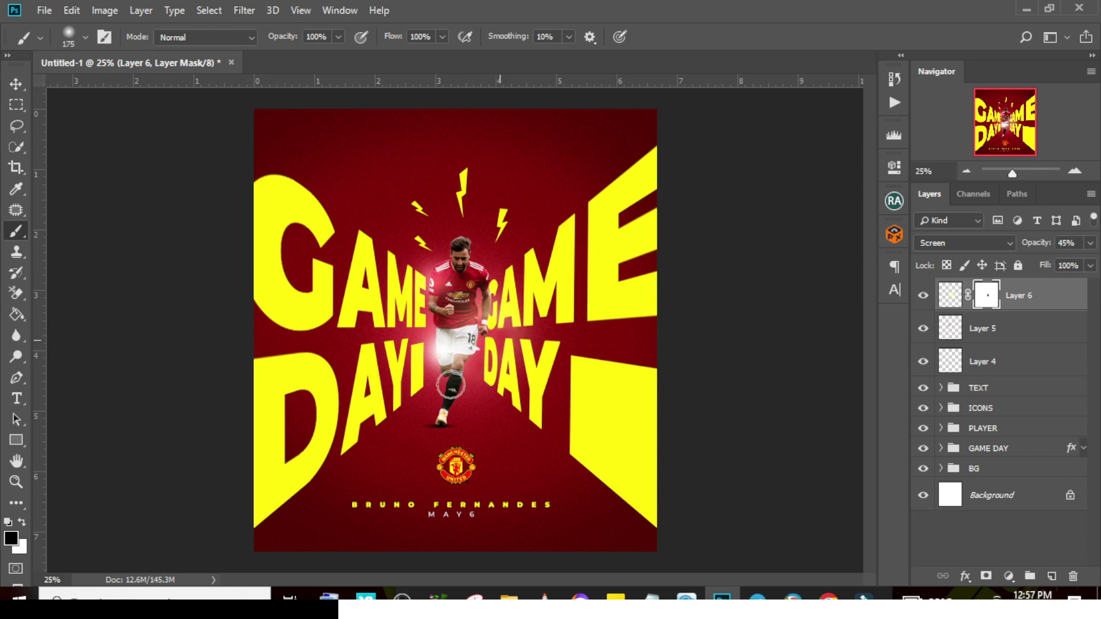
{"action": "mouse_move", "coordinate": [482, 373]}
{"action": "left_mouse_down"}
{"action": "mouse_move", "coordinate": [472, 348]}
{"action": "mouse_move", "coordinate": [476, 373]}
{"action": "mouse_move", "coordinate": [485, 325]}
{"action": "left_mouse_up"}
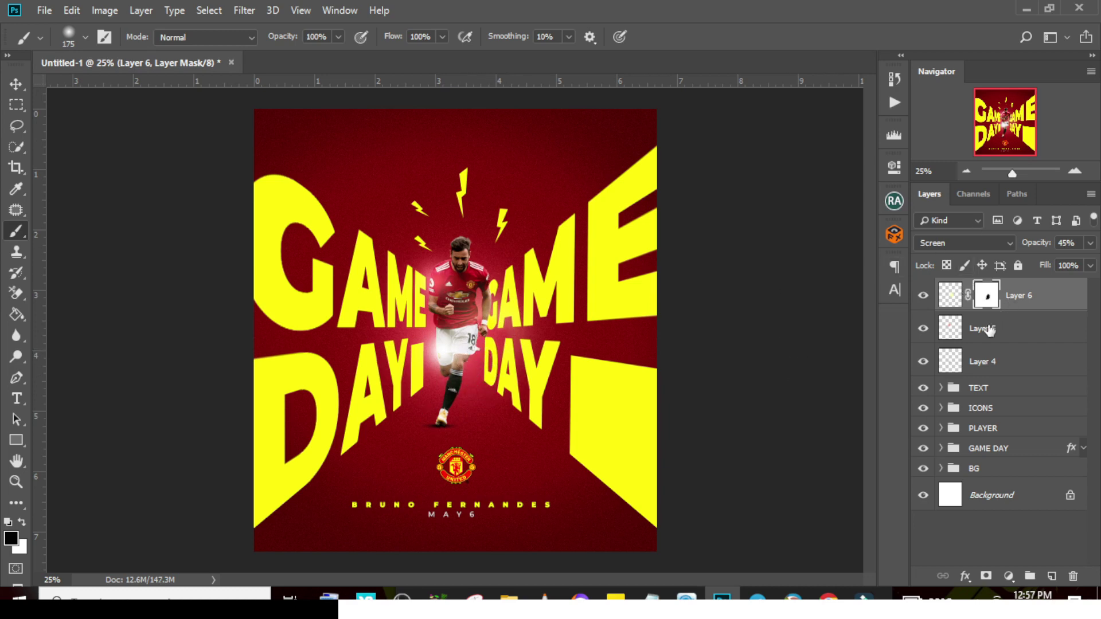
Group the three glow layers and name the group GLOW
{"action": "left_click", "coordinate": [982, 361], "text": "ctrl"}
{"action": "left_click", "coordinate": [1007, 326], "text": "ctrl"}
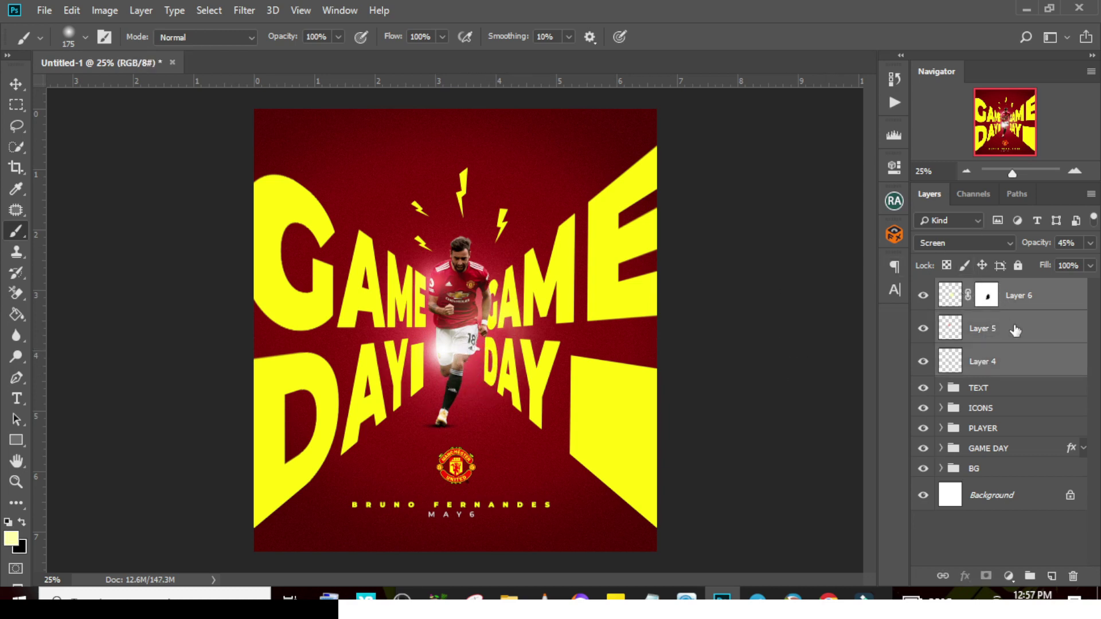
{"action": "key", "text": "ctrl+g"}
{"action": "double_click", "coordinate": [983, 289]}
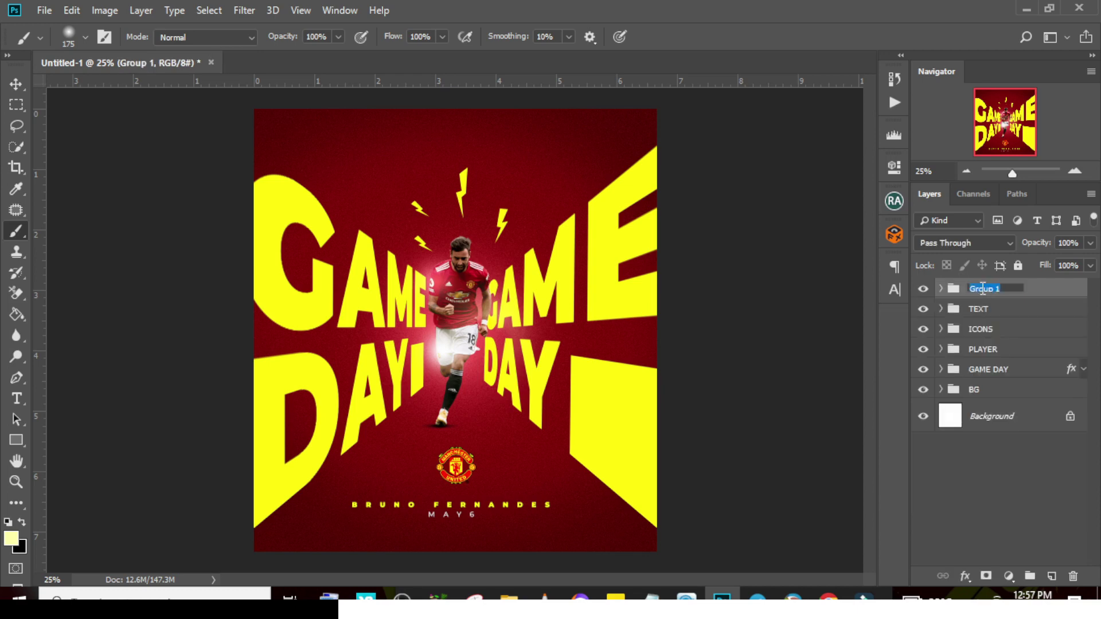
{"action": "type", "text": "GLOW"}
{"action": "key", "text": "Return"}
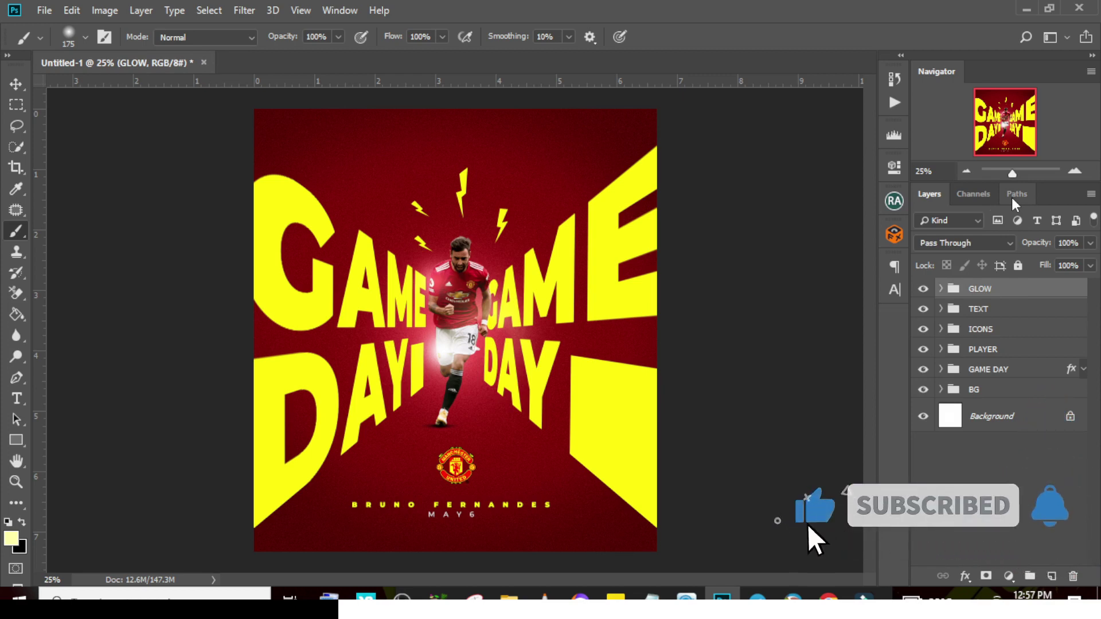
Stamp all visible layers into a new layer on top and convert it to a smart object
{"action": "key", "text": "ctrl+alt+shift+e"}
{"action": "right_click", "coordinate": [1011, 288]}
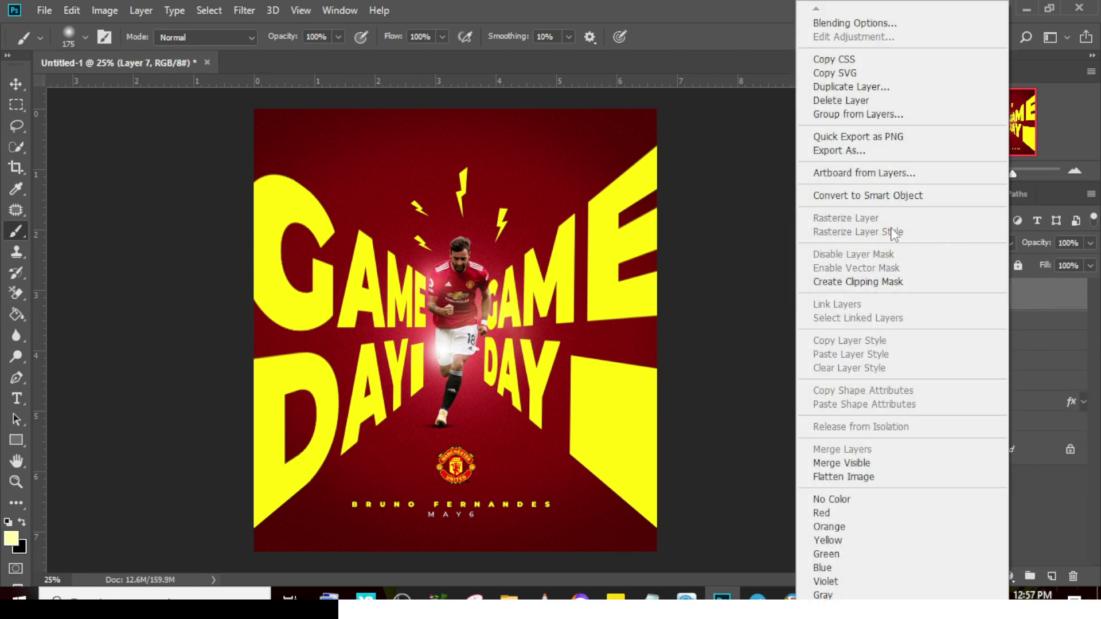
{"action": "left_click", "coordinate": [875, 195]}
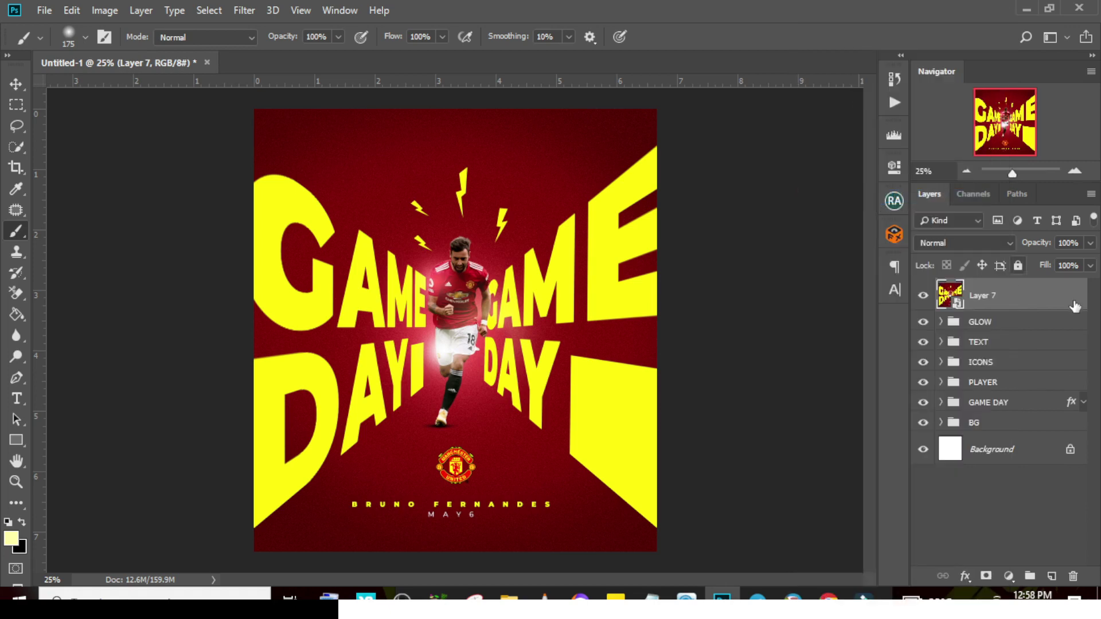
In the Camera Raw Filter, set Temperature to +10, Contrast to +62, Texture to +100, Clarity to +72 and Vibrance to +37
{"action": "left_click", "coordinate": [241, 12]}
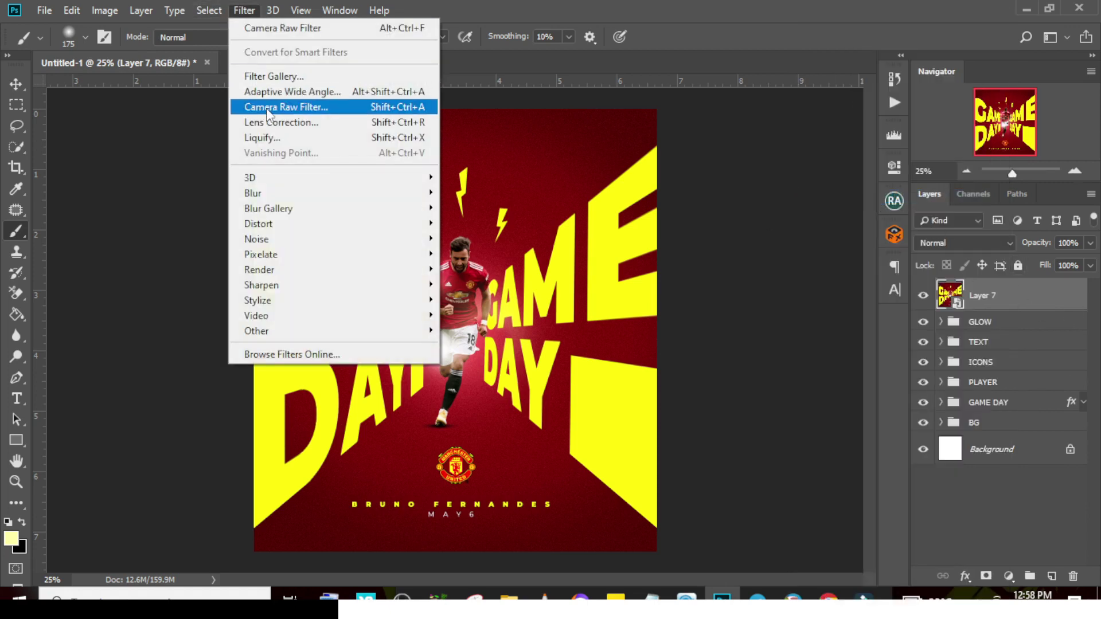
{"action": "left_click", "coordinate": [266, 108]}
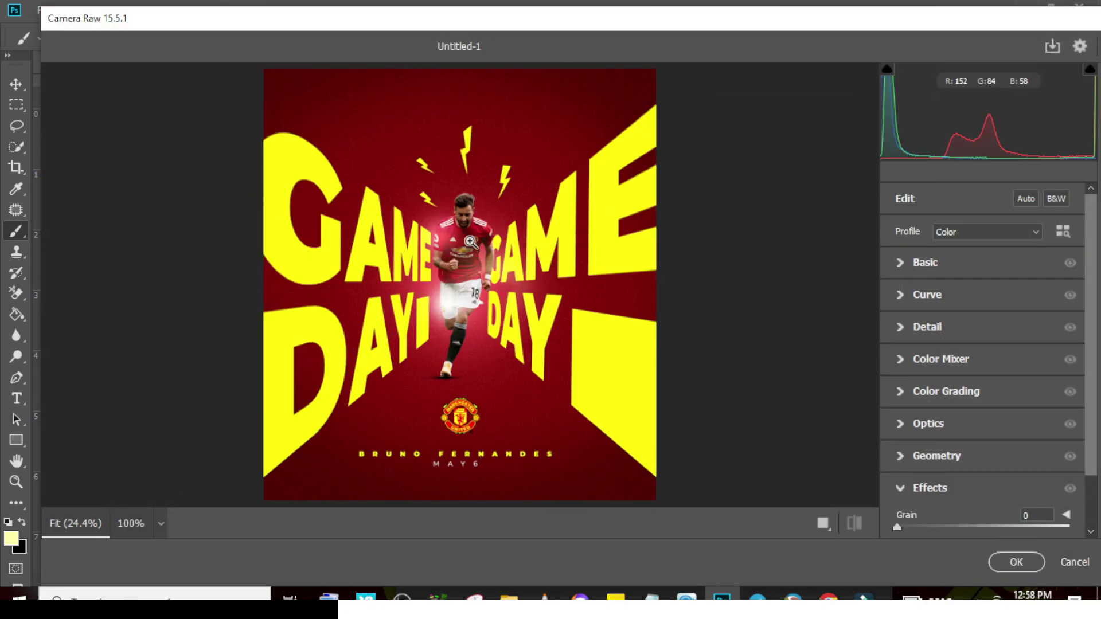
{"action": "left_click", "coordinate": [900, 264]}
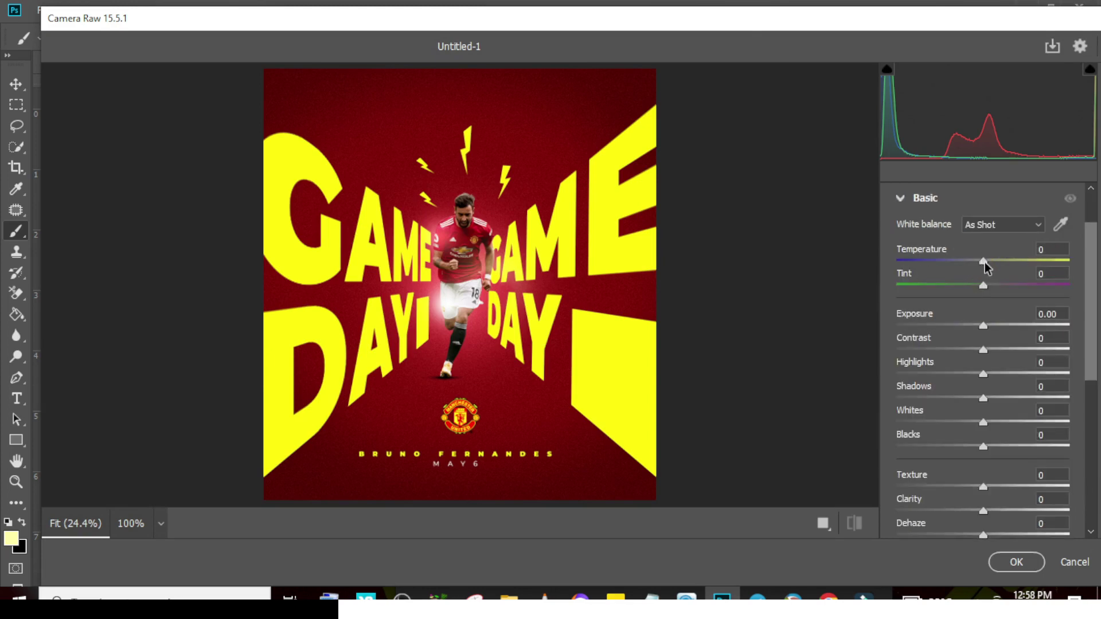
{"action": "left_click_drag", "start_coordinate": [985, 262], "coordinate": [993, 263]}
{"action": "left_click_drag", "start_coordinate": [983, 349], "coordinate": [1036, 348]}
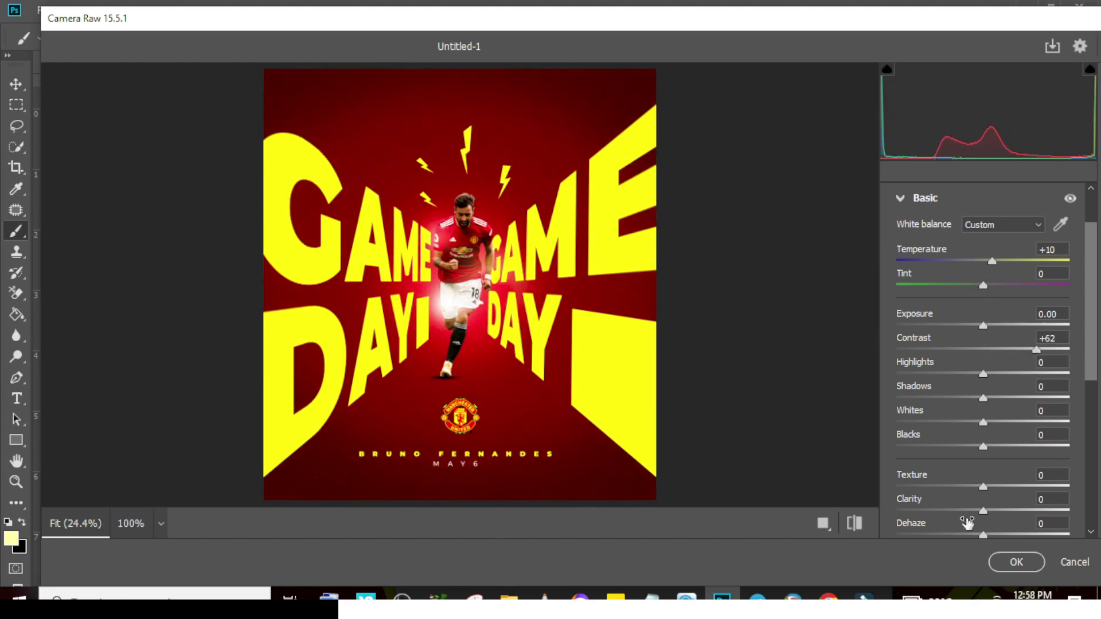
{"action": "left_click_drag", "start_coordinate": [983, 486], "coordinate": [1070, 486]}
{"action": "left_click_drag", "start_coordinate": [983, 510], "coordinate": [1045, 510]}
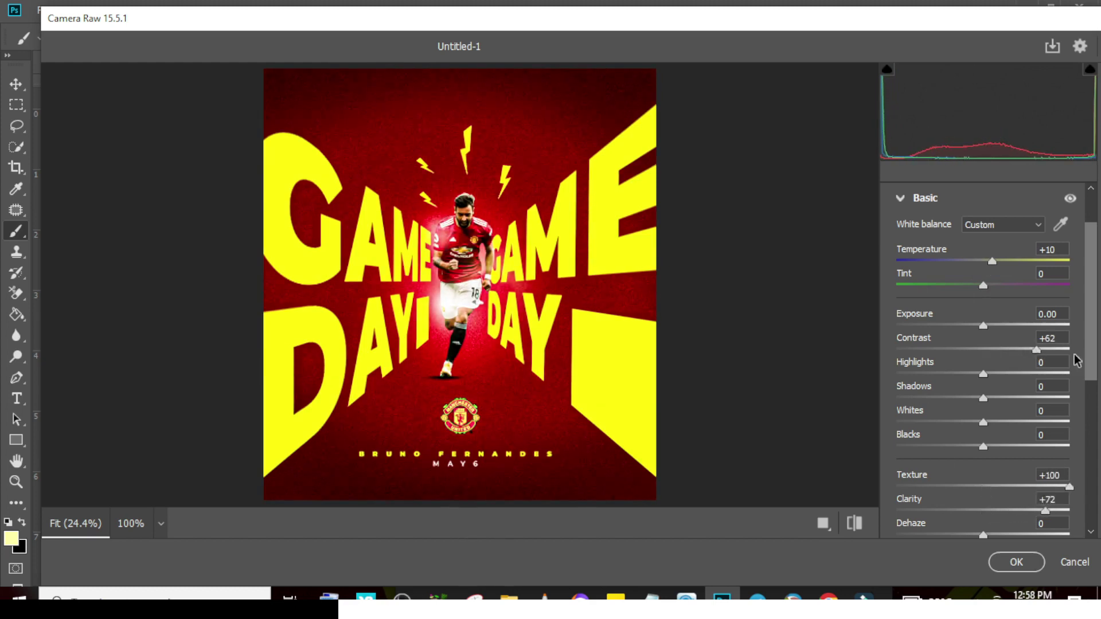
{"action": "scroll", "coordinate": [1026, 436], "scroll_direction": "down", "scroll_amount": 3}
{"action": "left_click_drag", "start_coordinate": [983, 361], "coordinate": [1015, 362]}
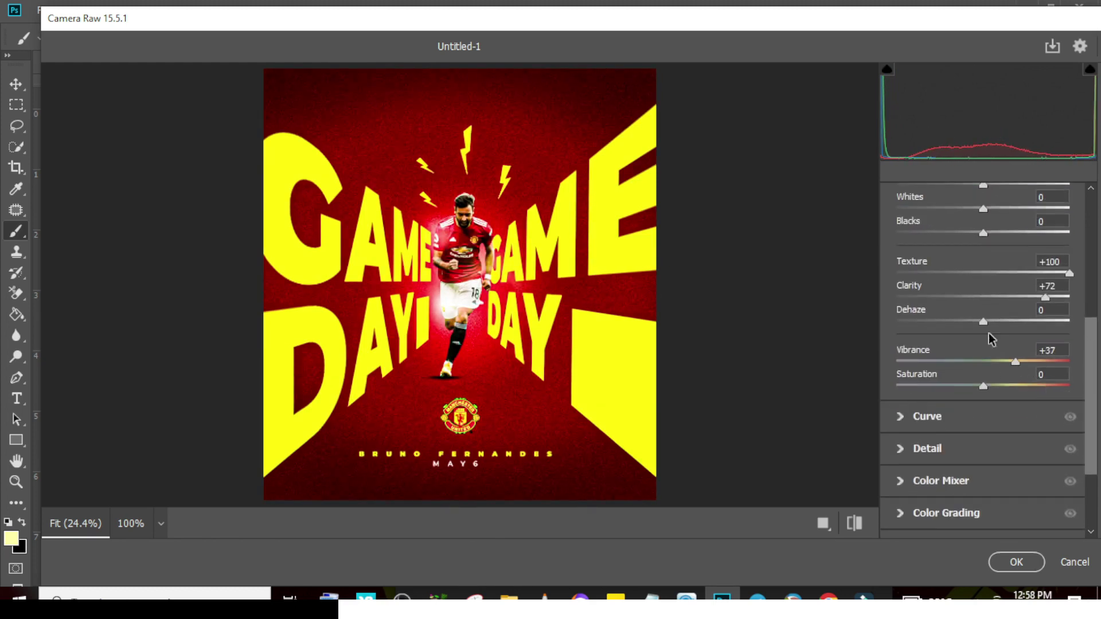
{"action": "scroll", "coordinate": [989, 338], "scroll_direction": "up", "scroll_amount": 5}
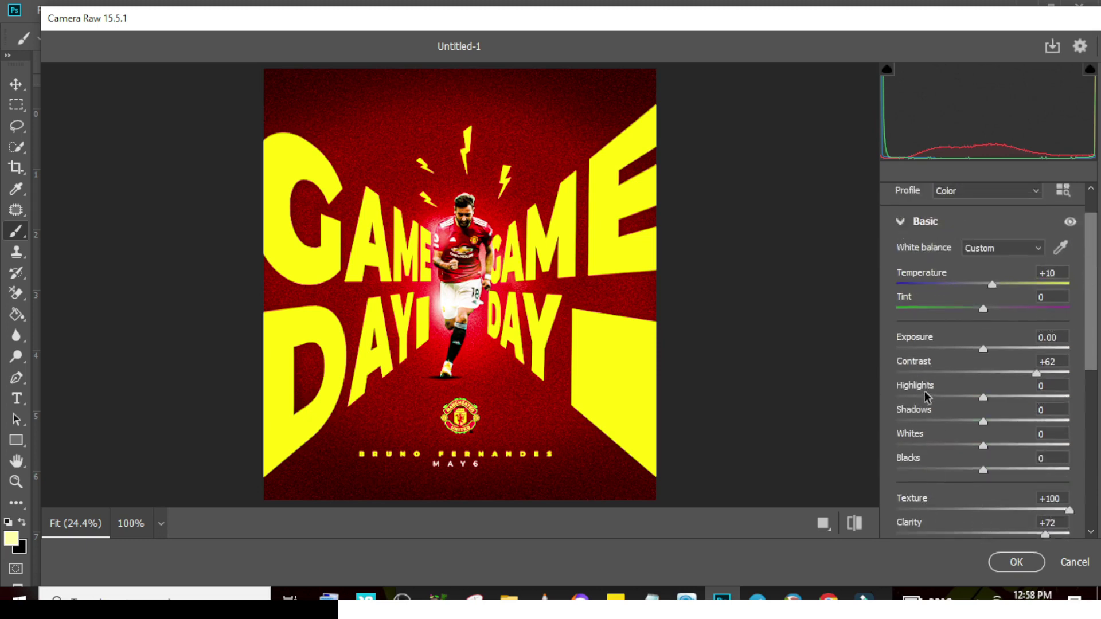
{"action": "left_click", "coordinate": [900, 222]}
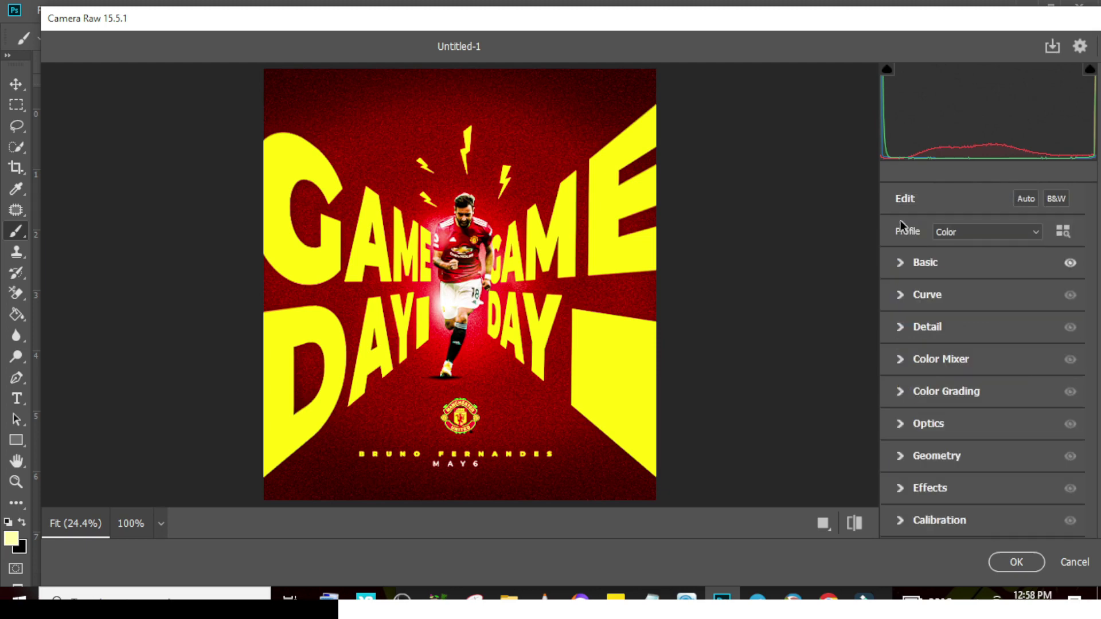
Raise the Camera Raw sharpening to near its maximum and set the optics distortion to -15
{"action": "left_click", "coordinate": [905, 327]}
{"action": "left_click_drag", "start_coordinate": [897, 364], "coordinate": [1052, 364]}
{"action": "left_click", "coordinate": [902, 328]}
{"action": "left_click", "coordinate": [901, 424]}
{"action": "left_click_drag", "start_coordinate": [985, 356], "coordinate": [972, 353]}
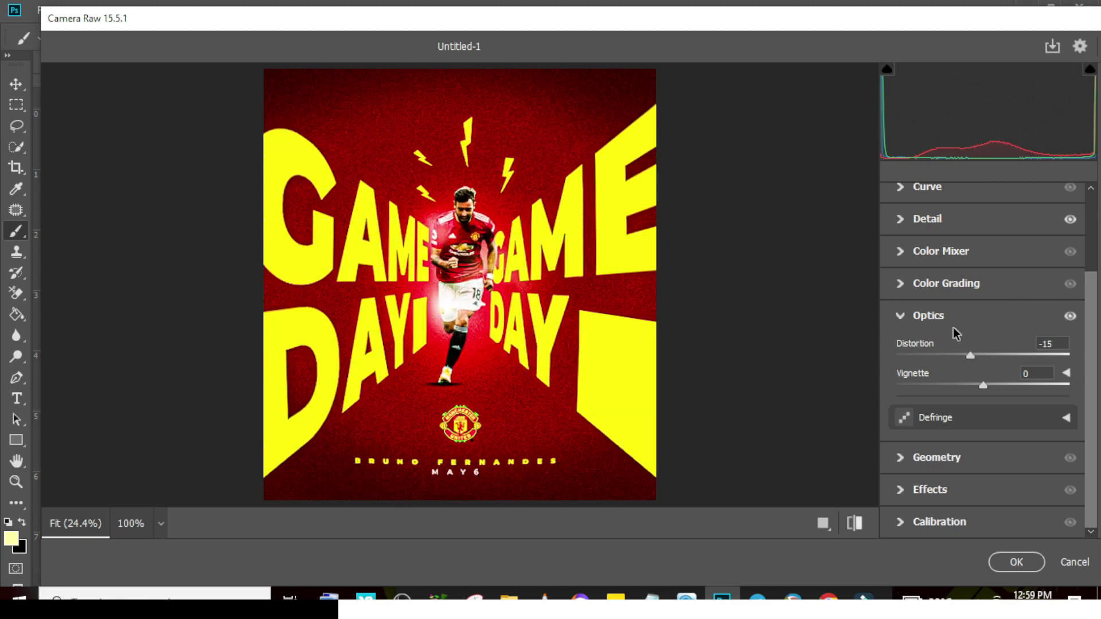
{"action": "left_click", "coordinate": [910, 324]}
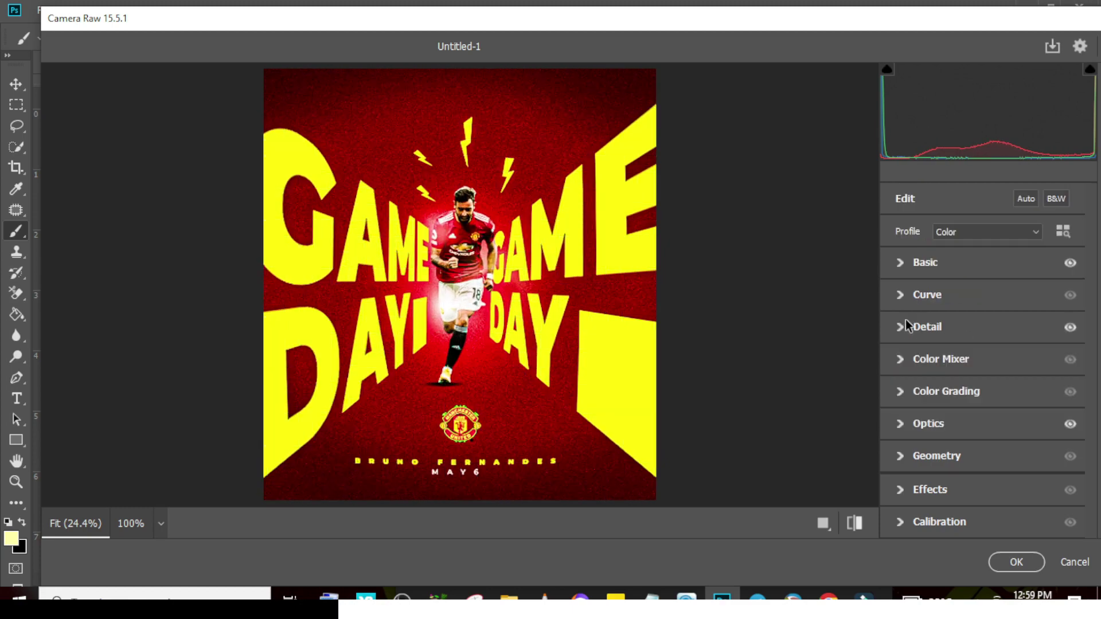
Add a slight negative vignetting effect and apply the Camera Raw Filter to the merged layer
{"action": "left_click", "coordinate": [912, 490]}
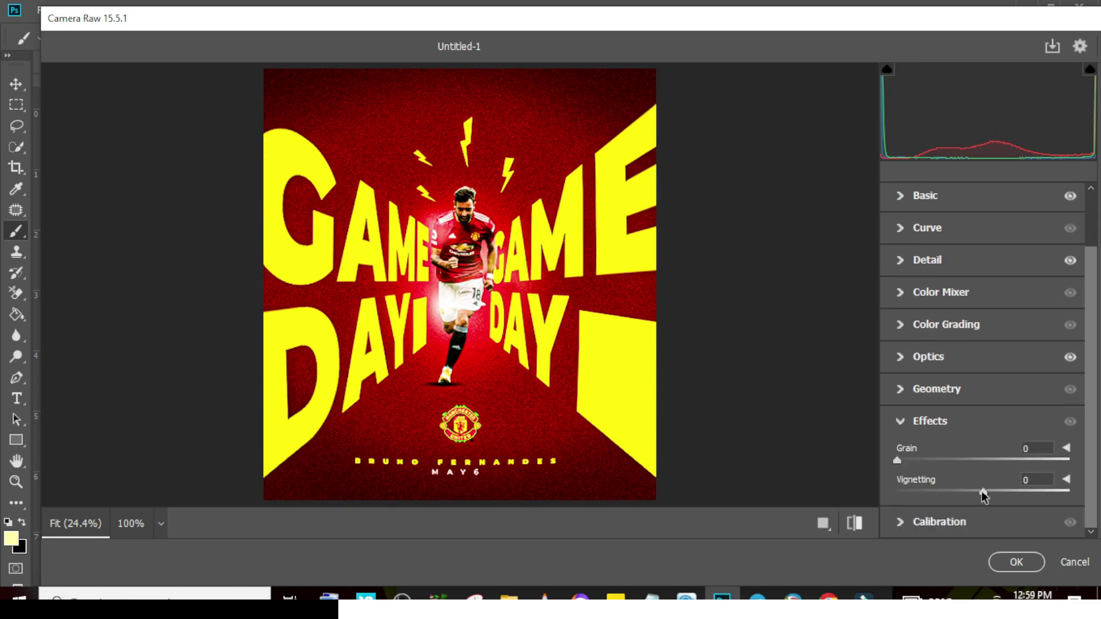
{"action": "left_click_drag", "start_coordinate": [982, 491], "coordinate": [972, 493]}
{"action": "left_click", "coordinate": [1014, 568]}
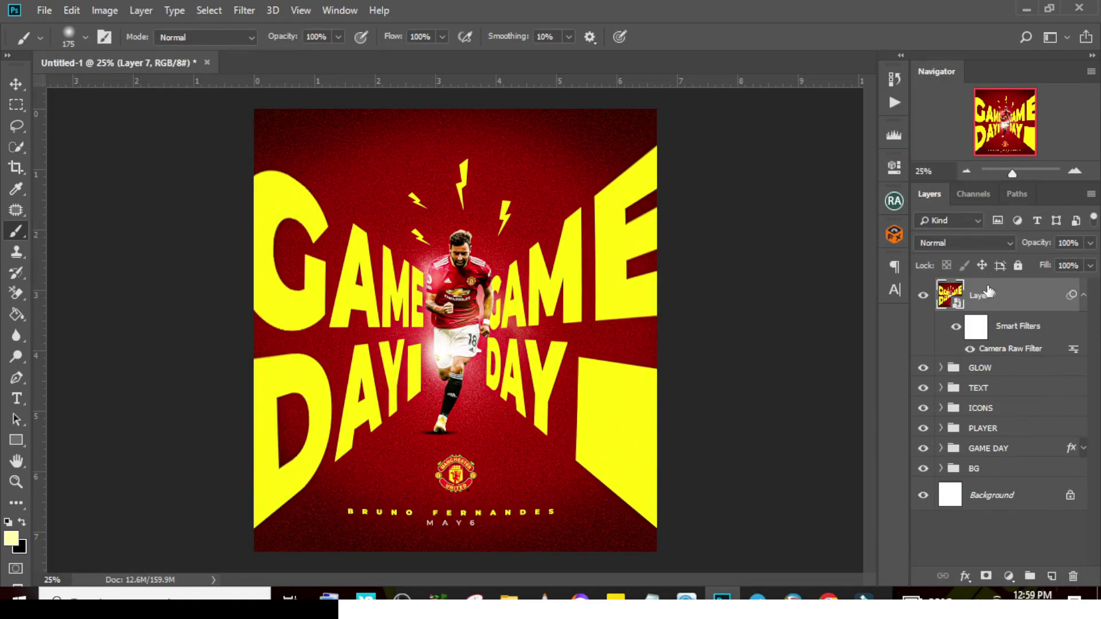
Examine the filtered poster at 100% around the player and lightning bolts, and fit the whole design in view
{"action": "key", "text": "ctrl+plus"}
{"action": "key", "text": "ctrl+plus"}
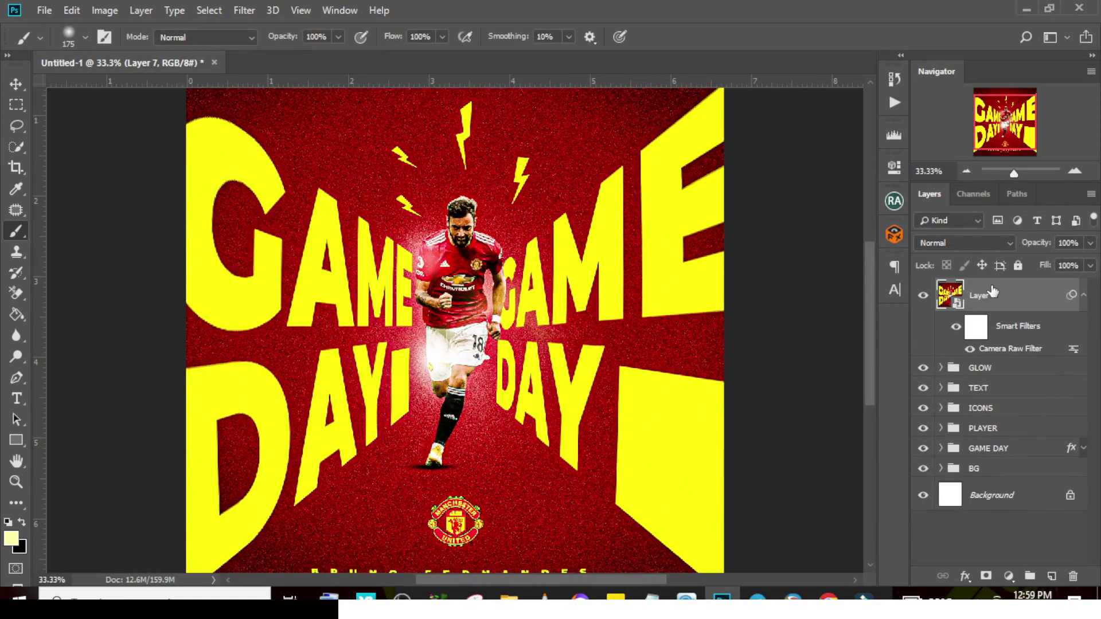
{"action": "key", "text": "ctrl+plus"}
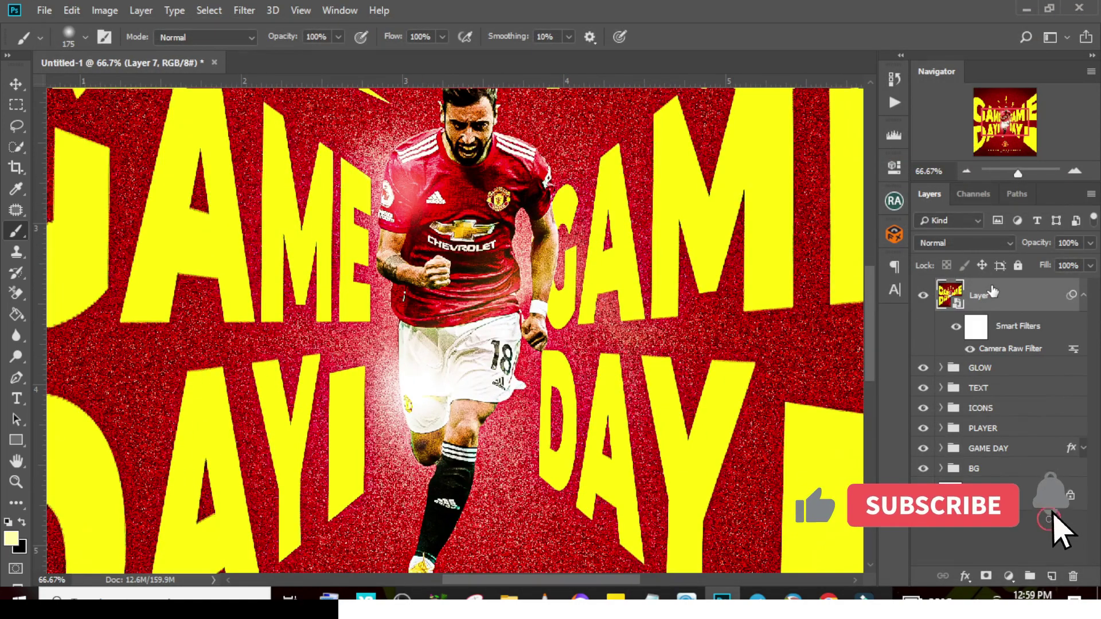
{"action": "key", "text": "ctrl+plus"}
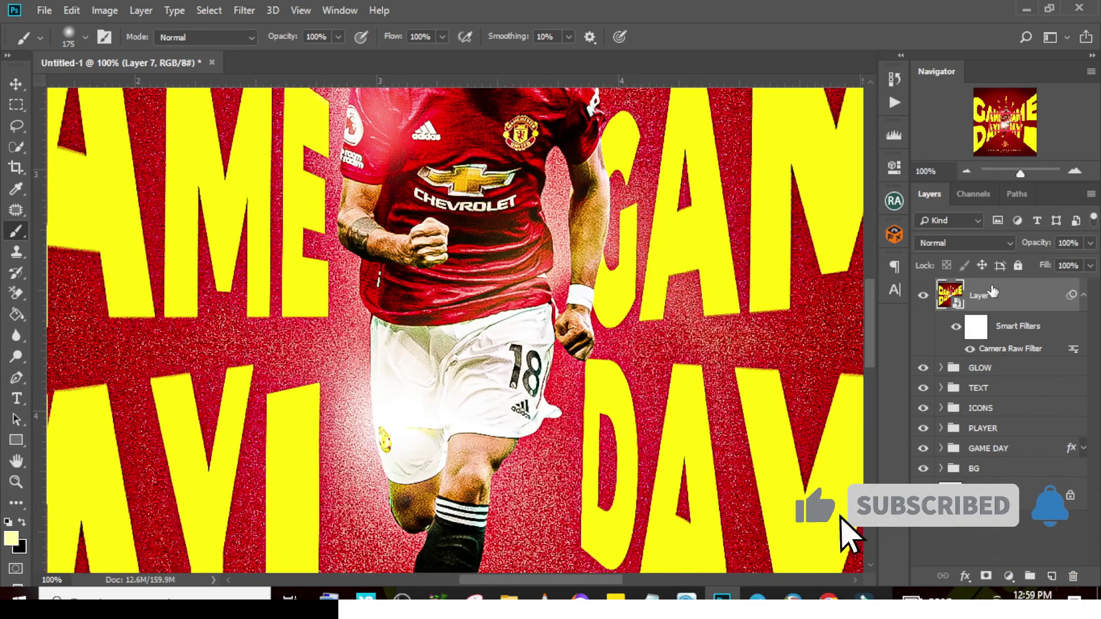
{"action": "left_click_drag", "start_coordinate": [868, 346], "coordinate": [875, 291]}
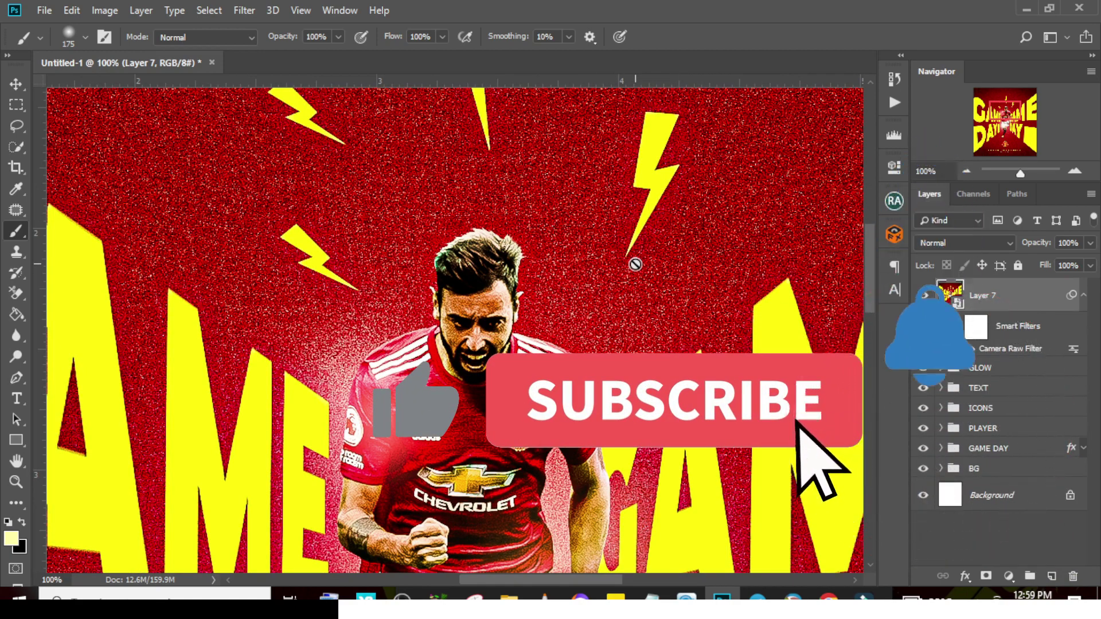
{"action": "key", "text": "ctrl+0"}
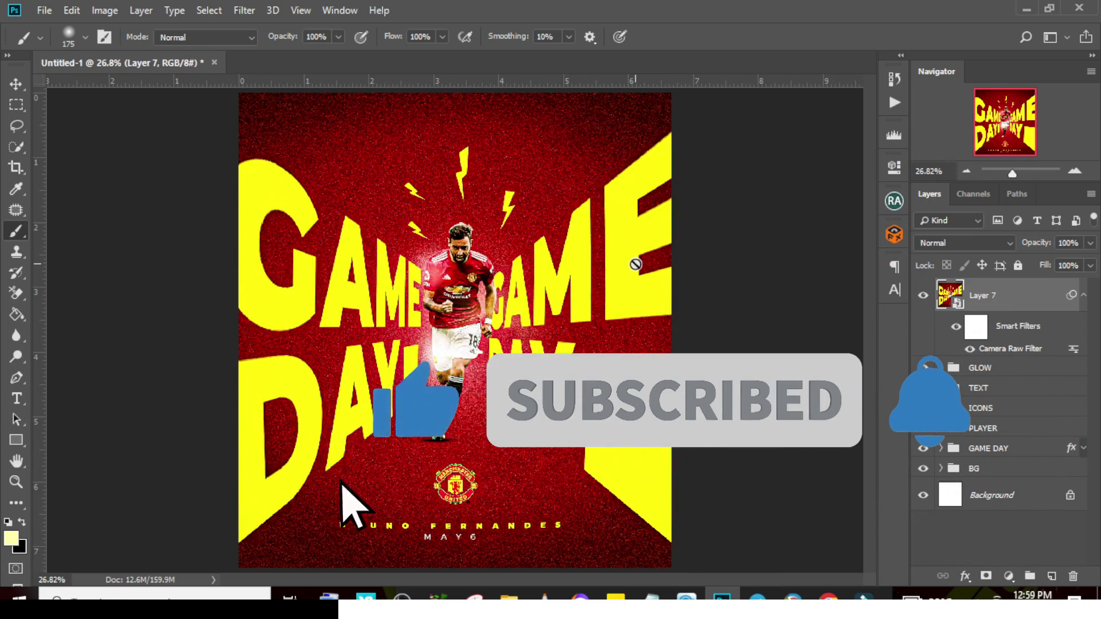